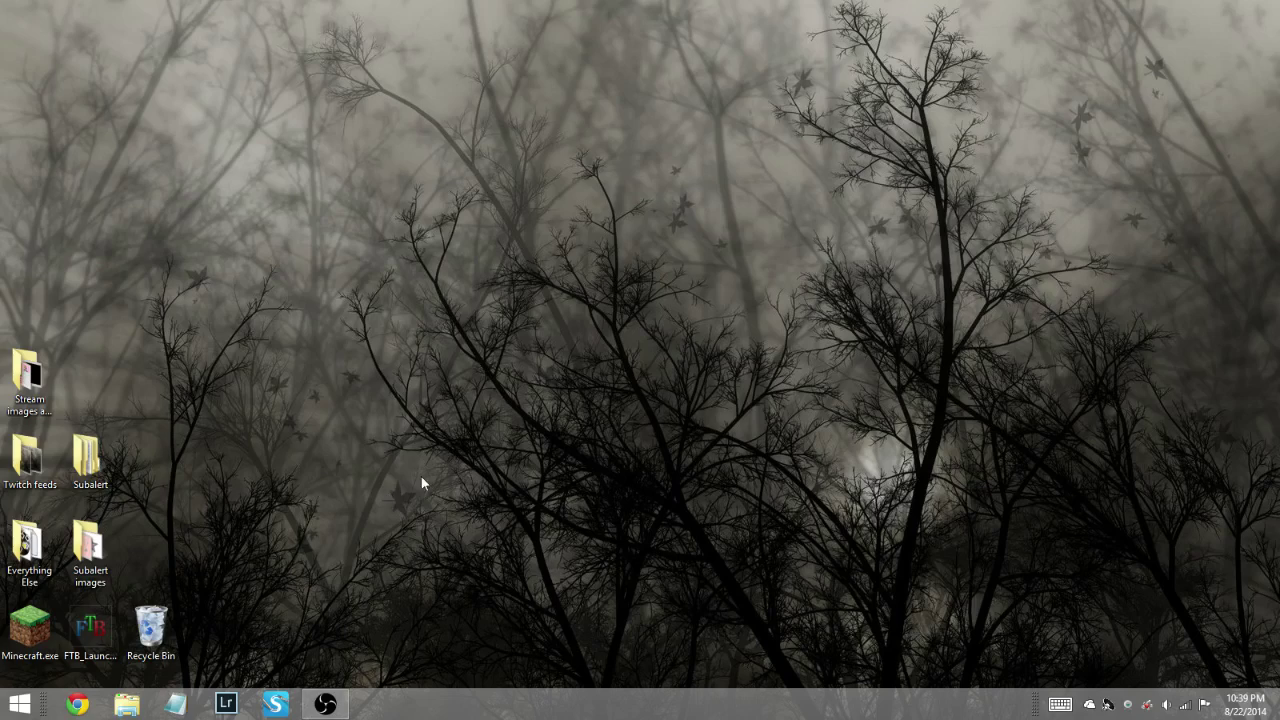
Open the nested SubAlert V0.65.3 folder inside Subalert and launch SubAlert.exe.
double_click(81, 459)
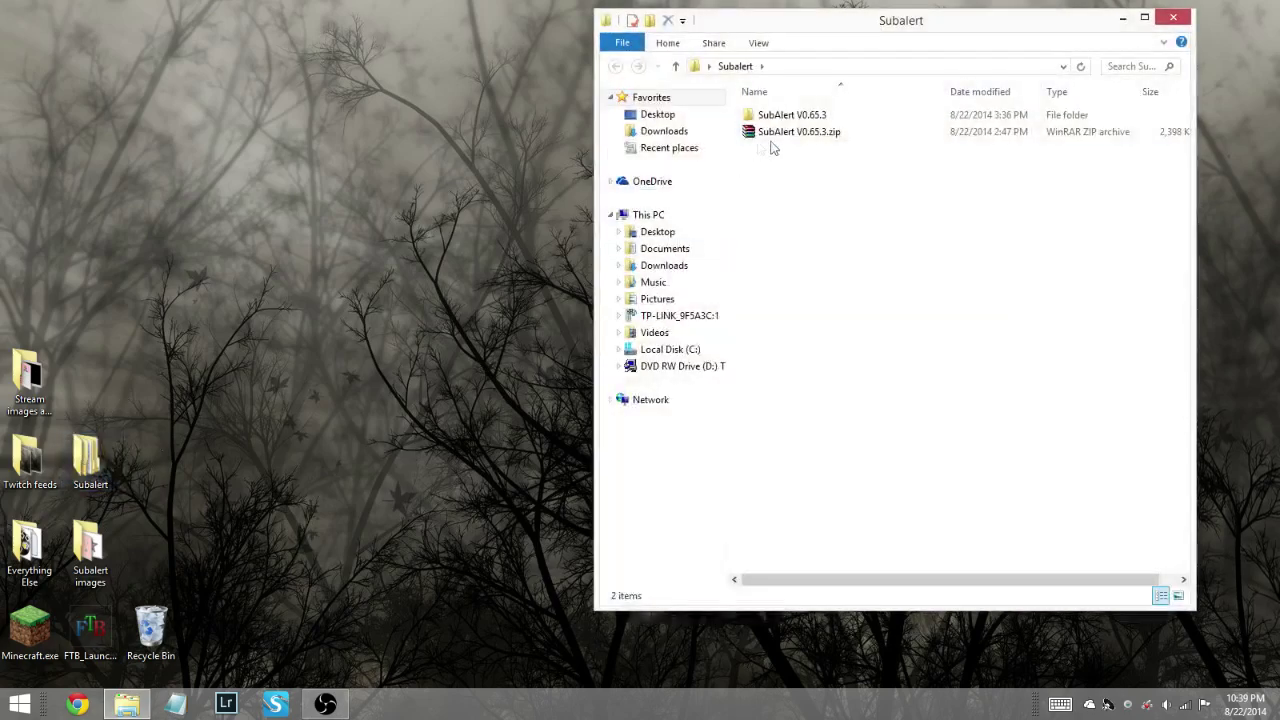
click(800, 138)
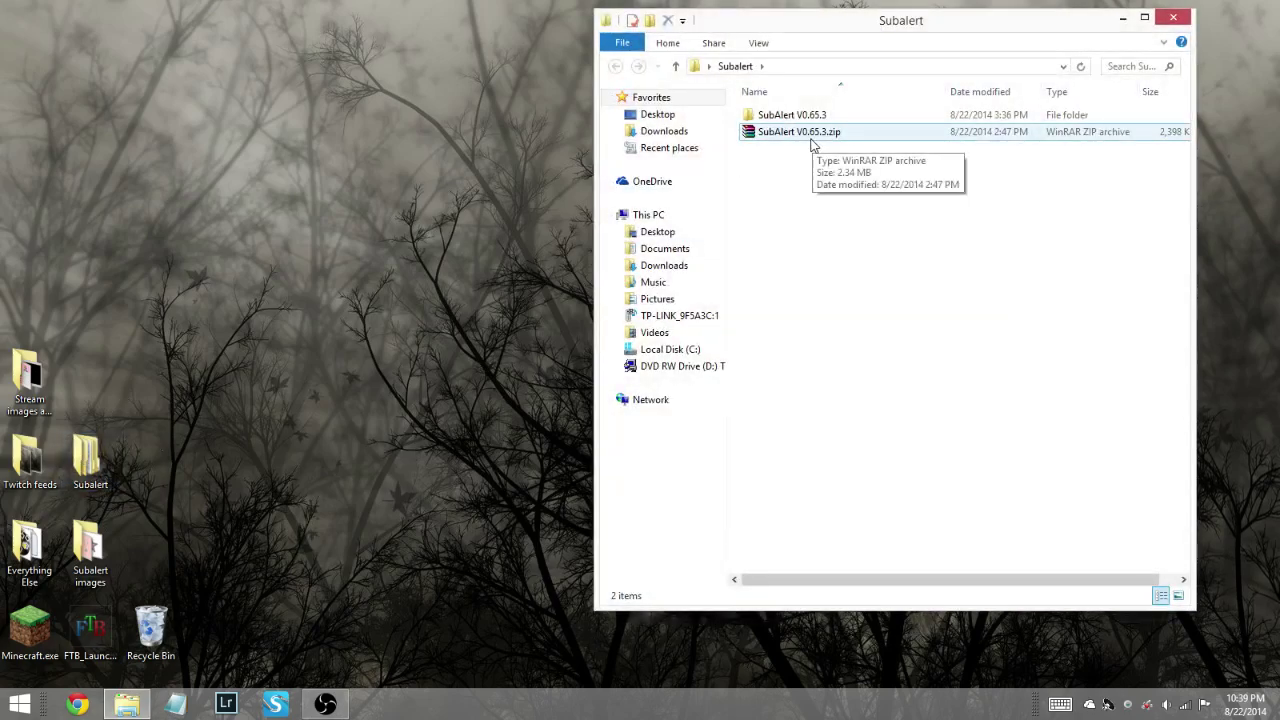
click(816, 120)
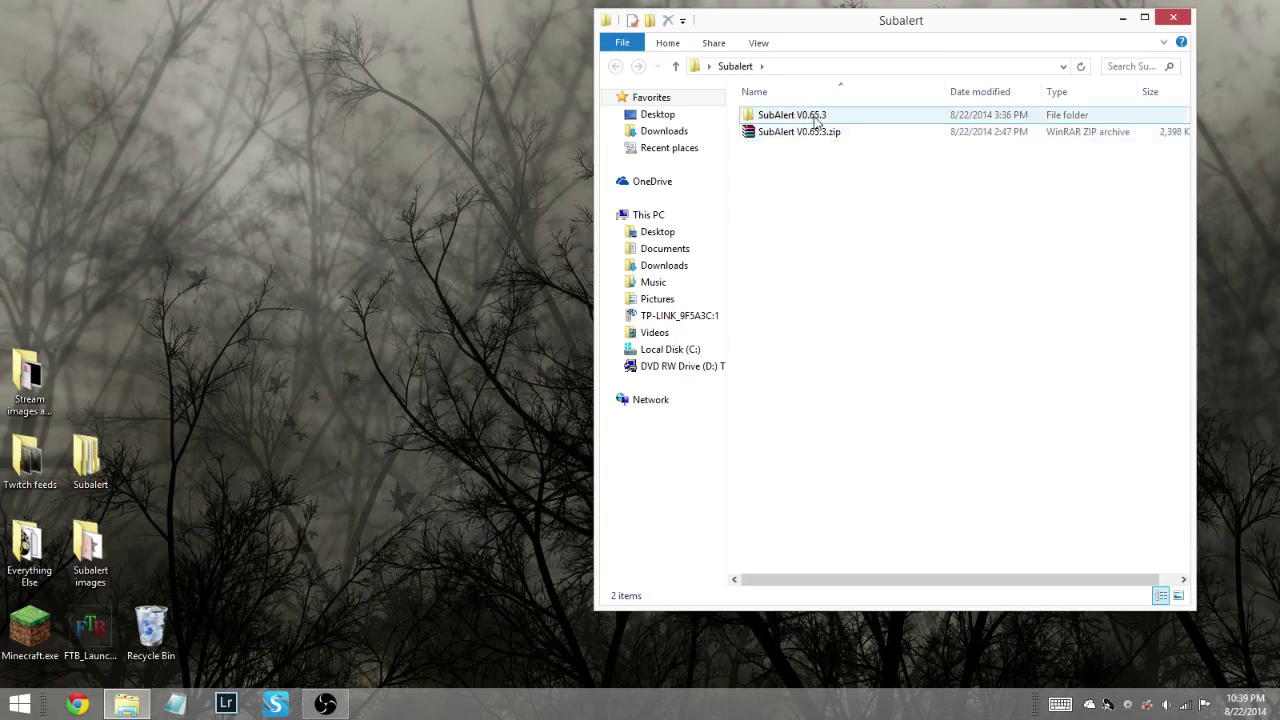
click(816, 120)
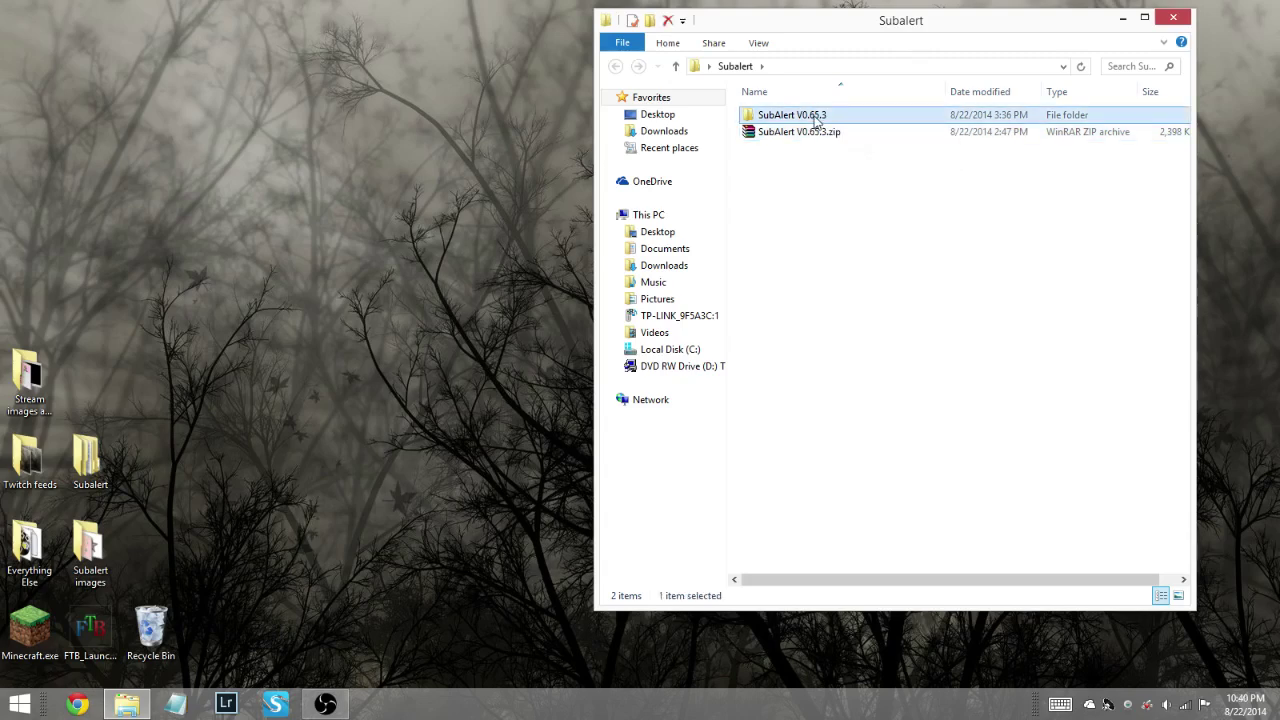
double_click(816, 120)
double_click(816, 120)
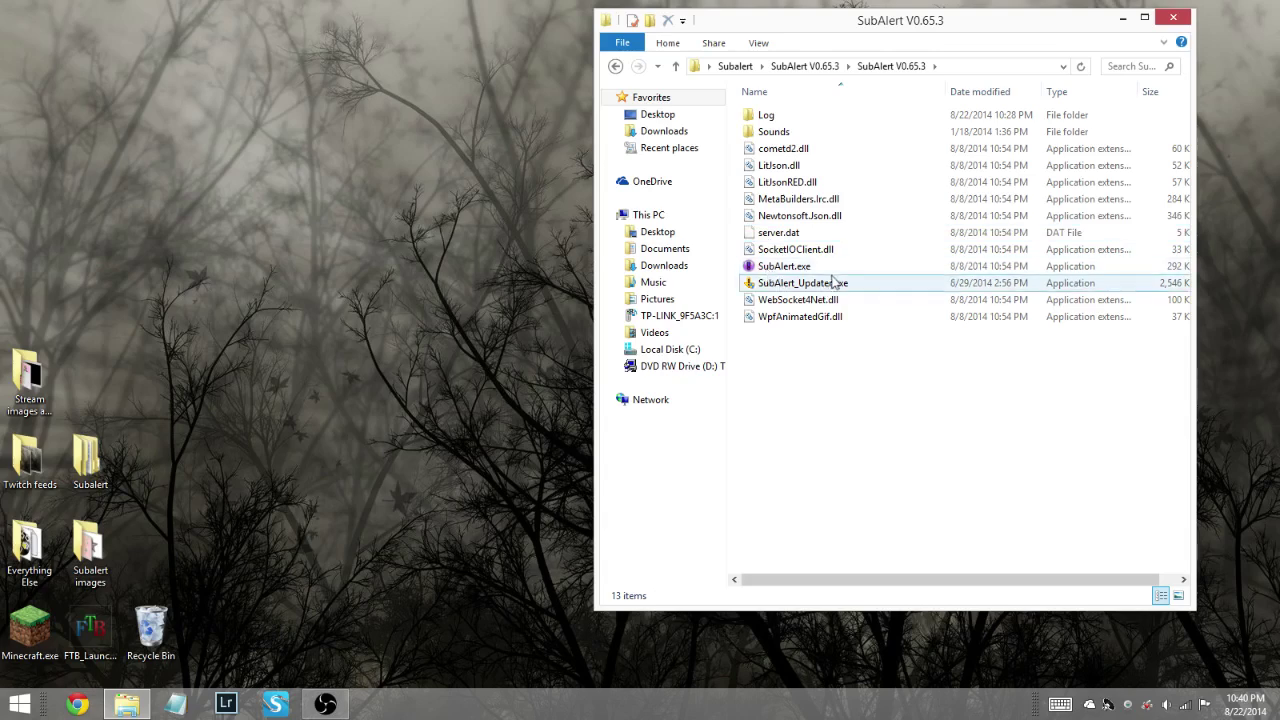
double_click(858, 268)
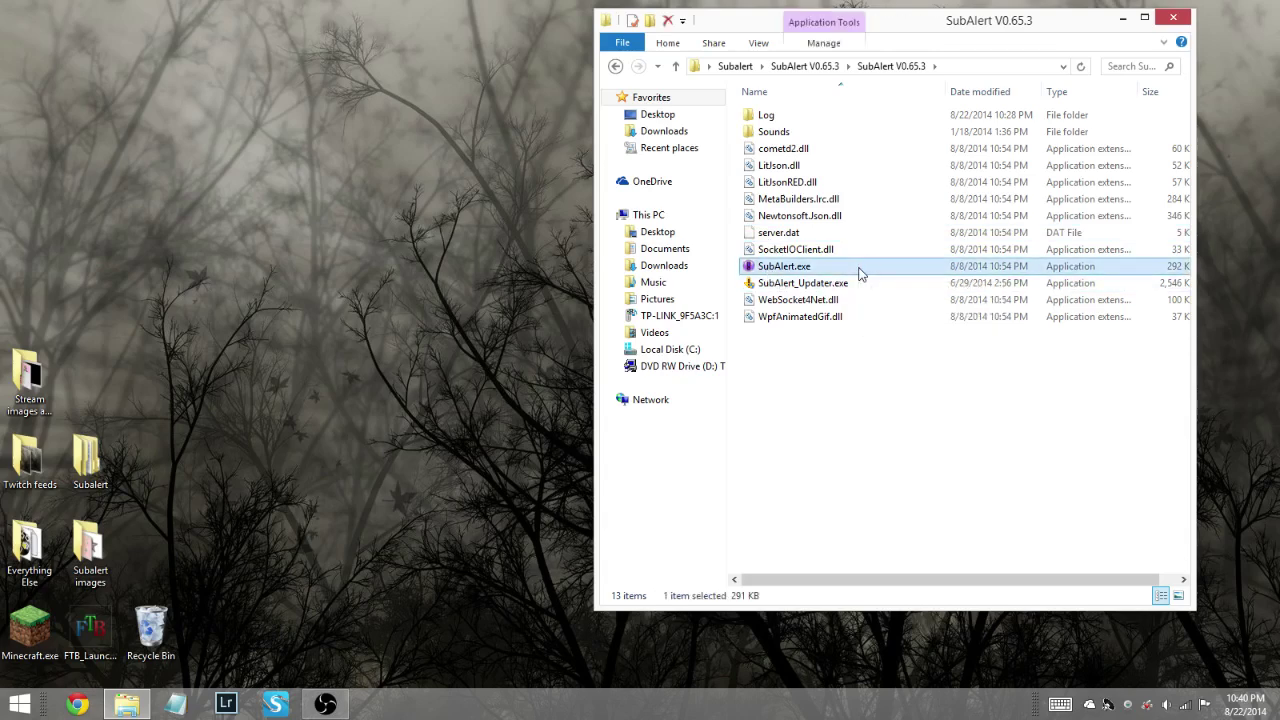
Close File Explorer, dismiss the Message from the DEV patch notes, and LAUNCH from Welcome.
click(1182, 20)
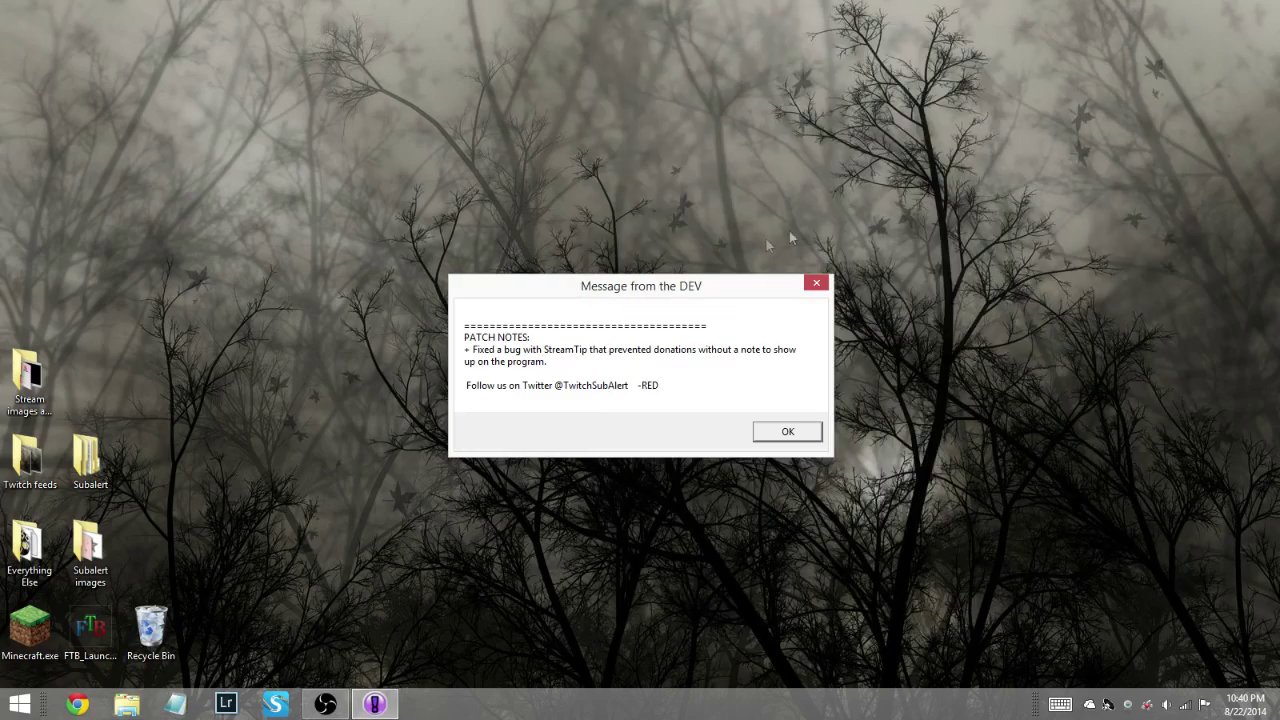
drag(716, 286, 758, 148)
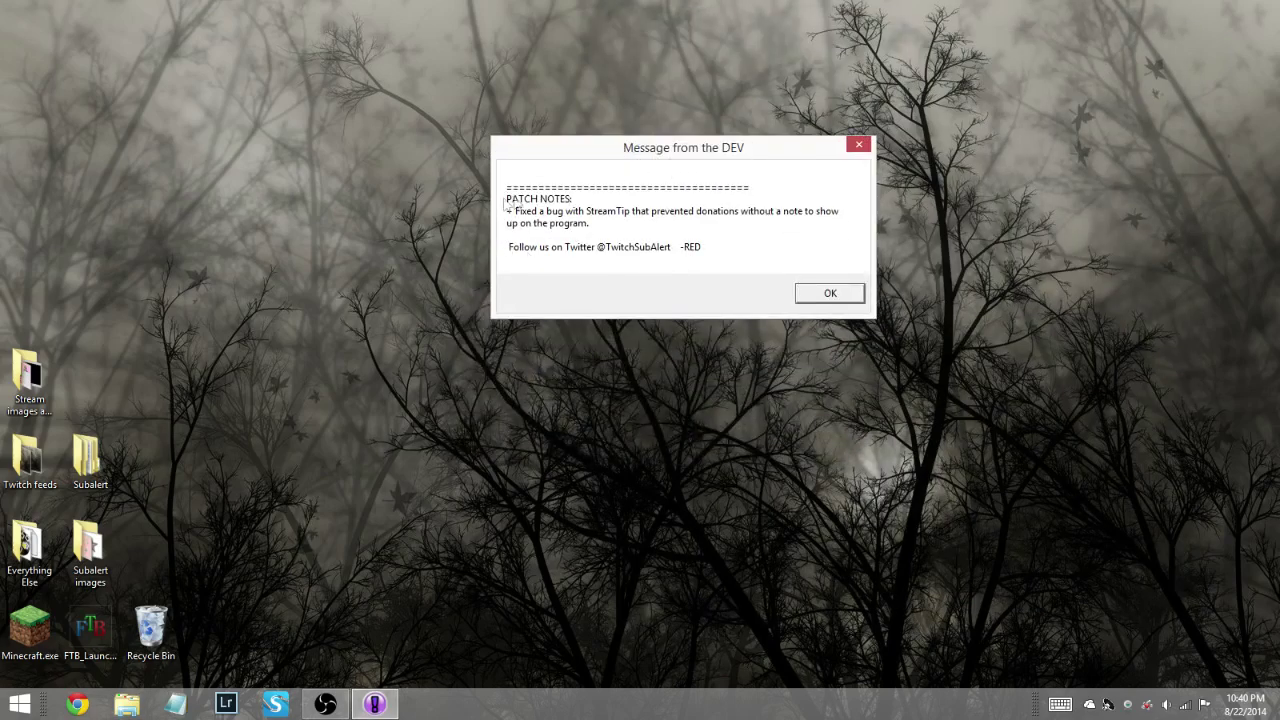
click(830, 294)
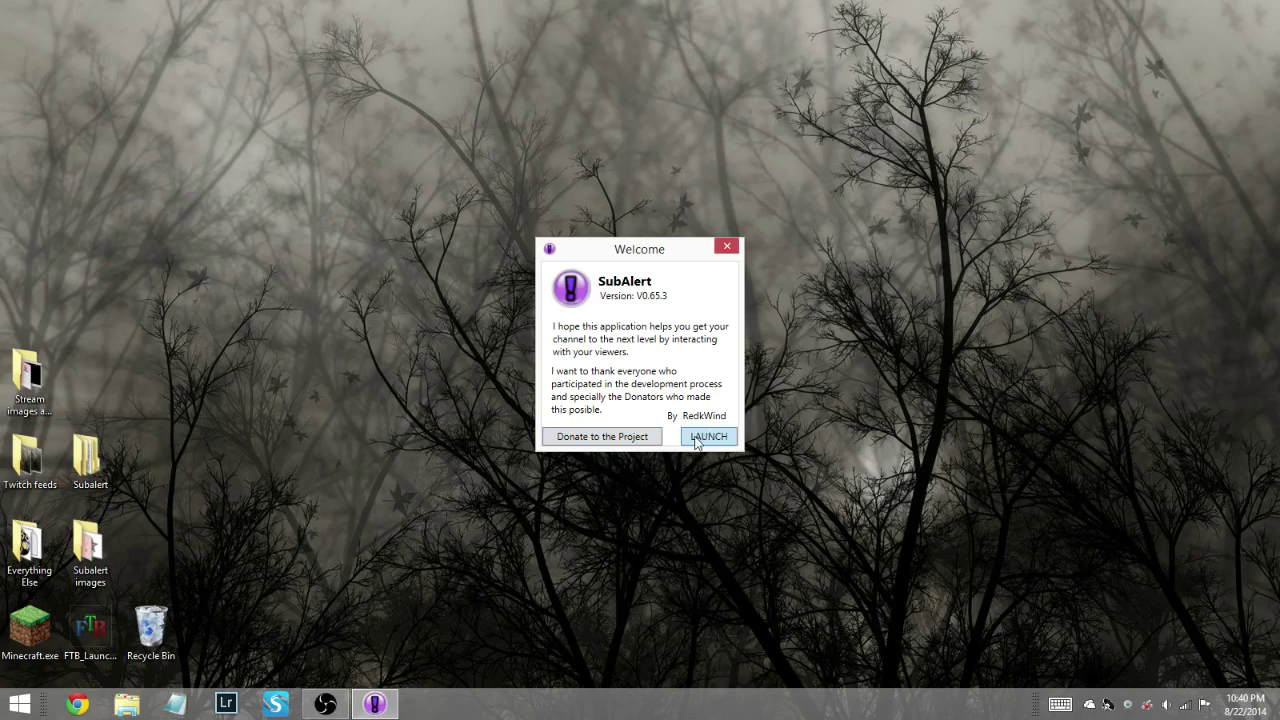
click(697, 440)
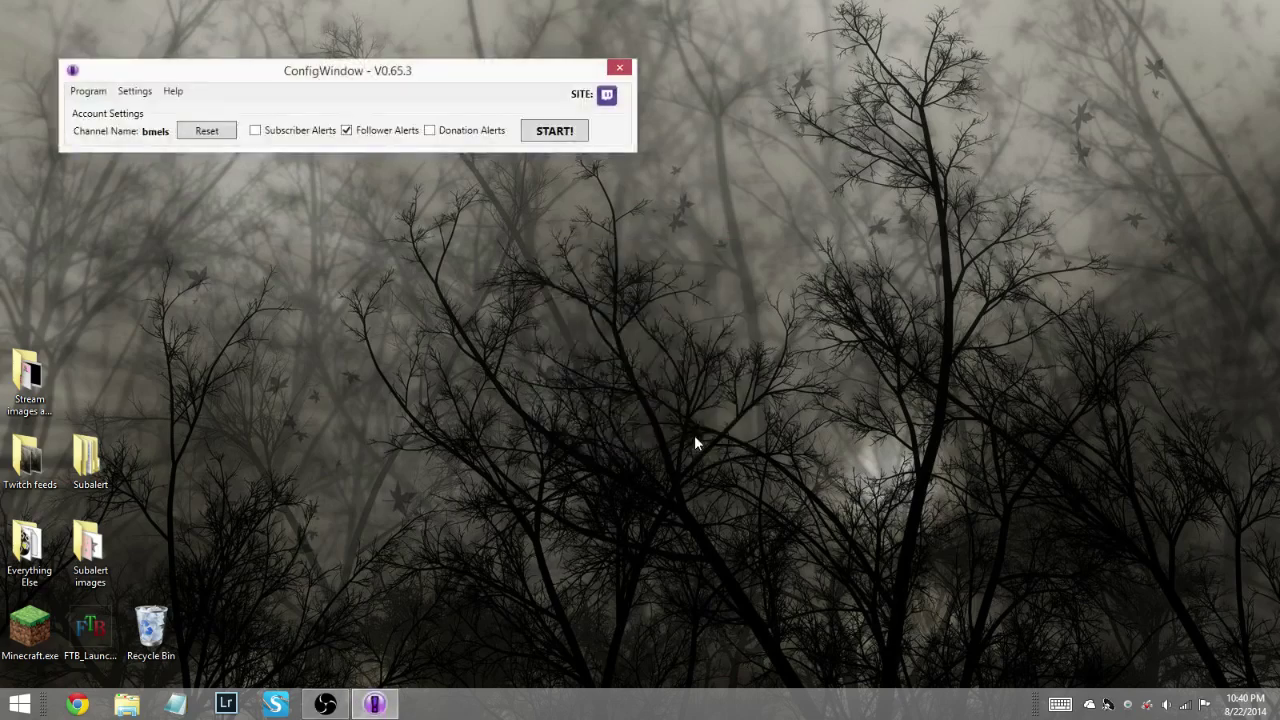
Centre ConfigWindow, cancel the Channel Name prompt unchanged, and open the Settings menu.
drag(538, 72, 846, 108)
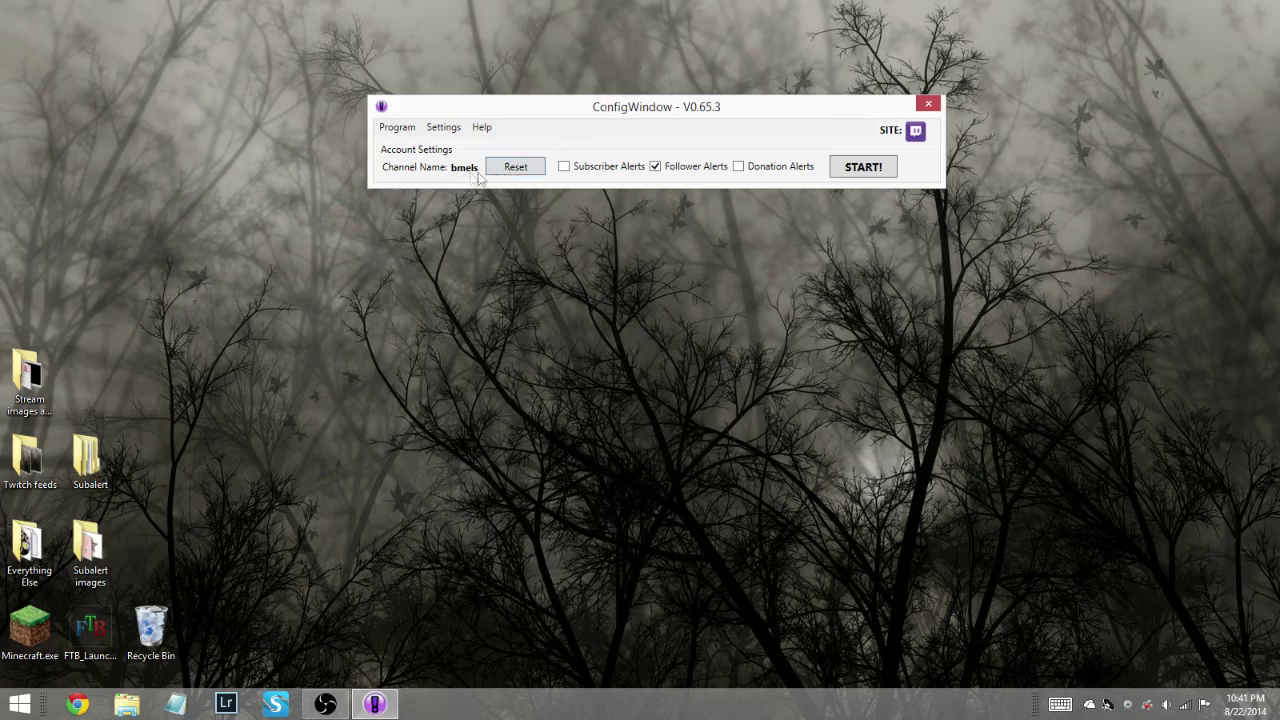
click(508, 170)
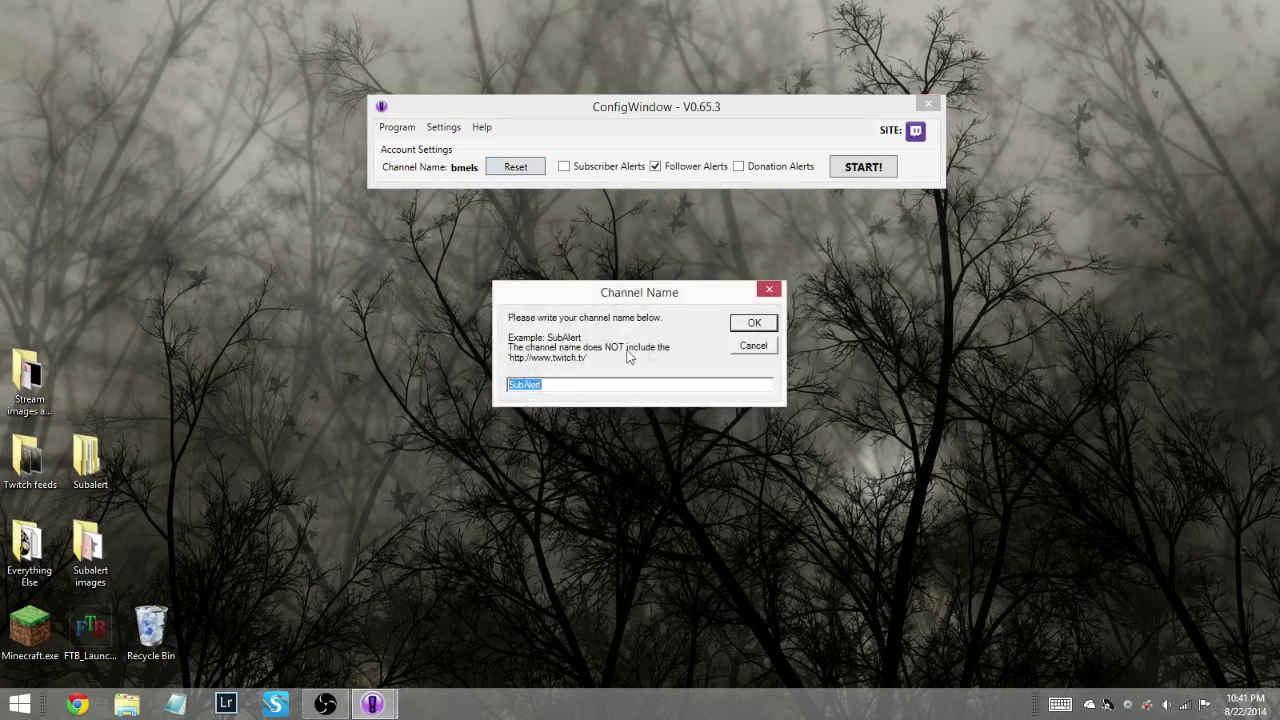
click(751, 348)
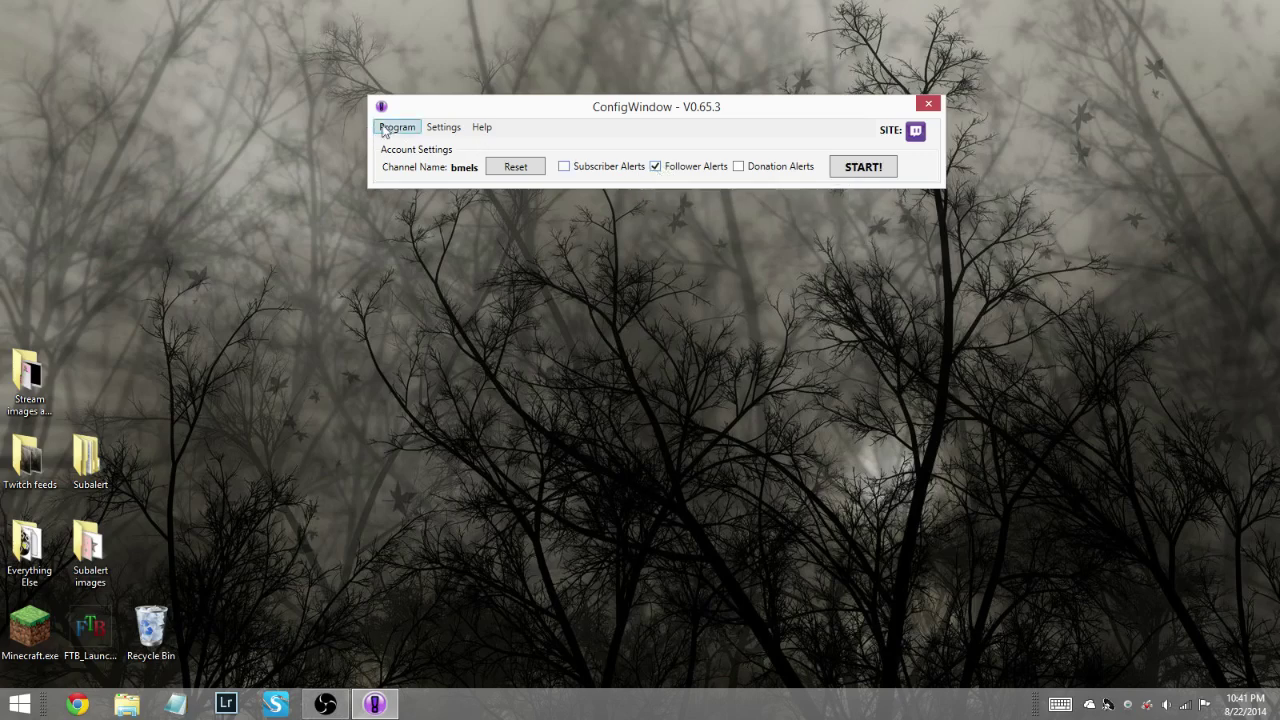
click(455, 128)
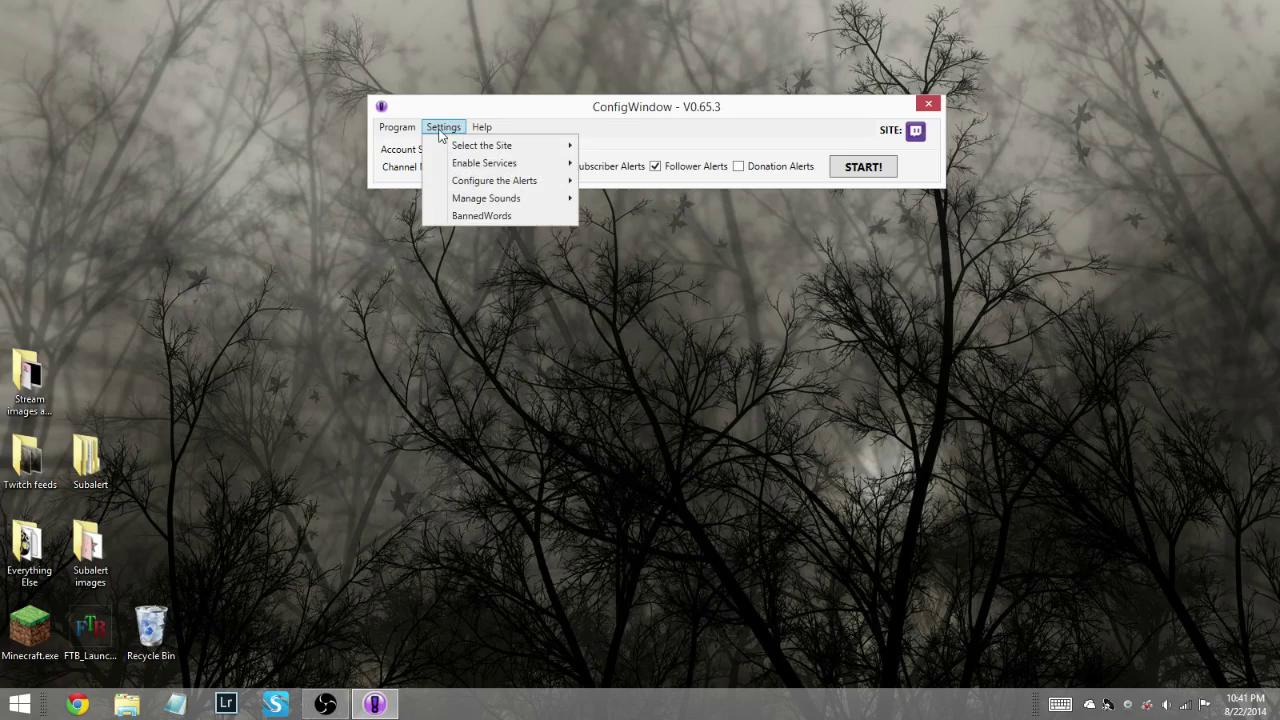
Open Settings > Configure the Alerts > Follower Bar to show the alert preview.
mouse_move(484, 146)
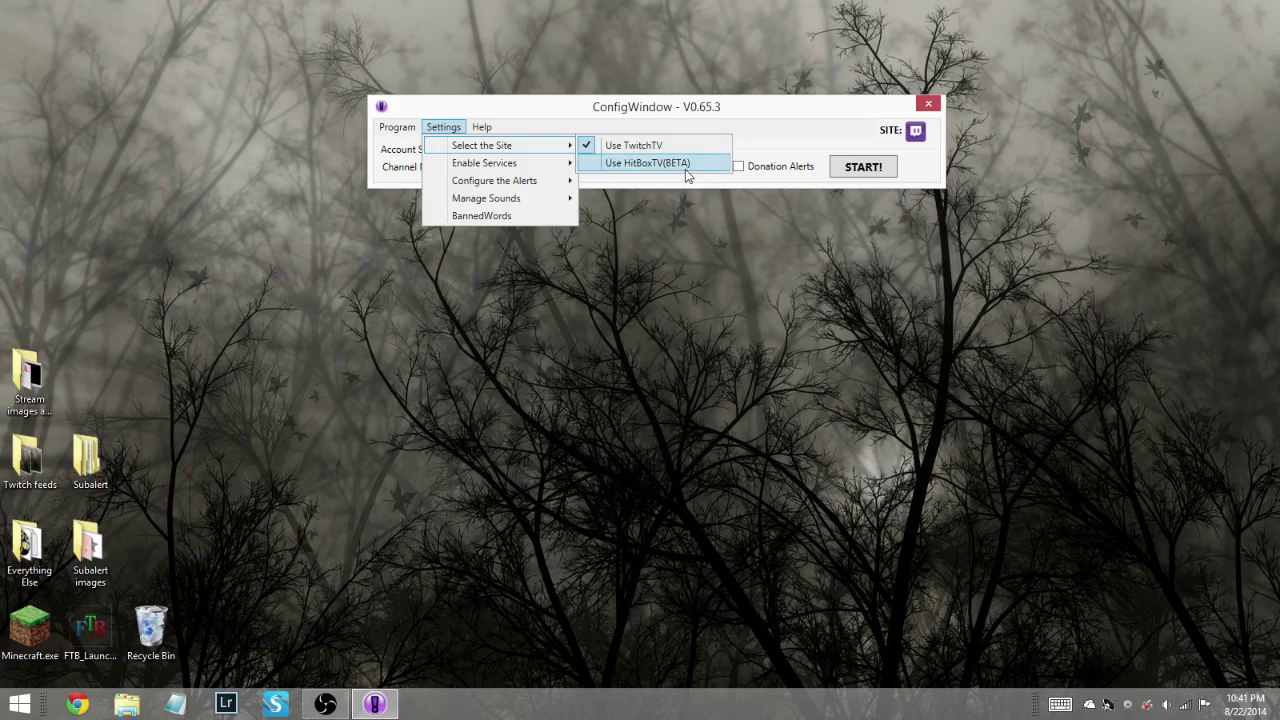
mouse_move(464, 169)
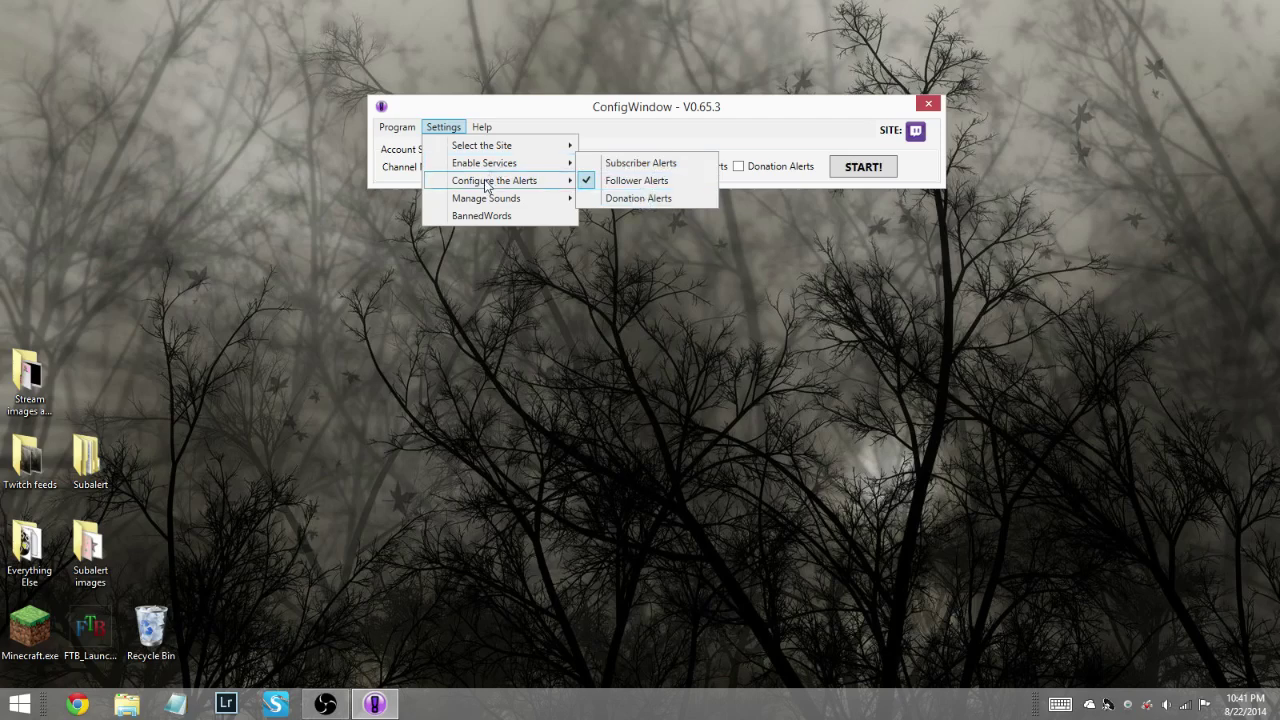
mouse_move(488, 186)
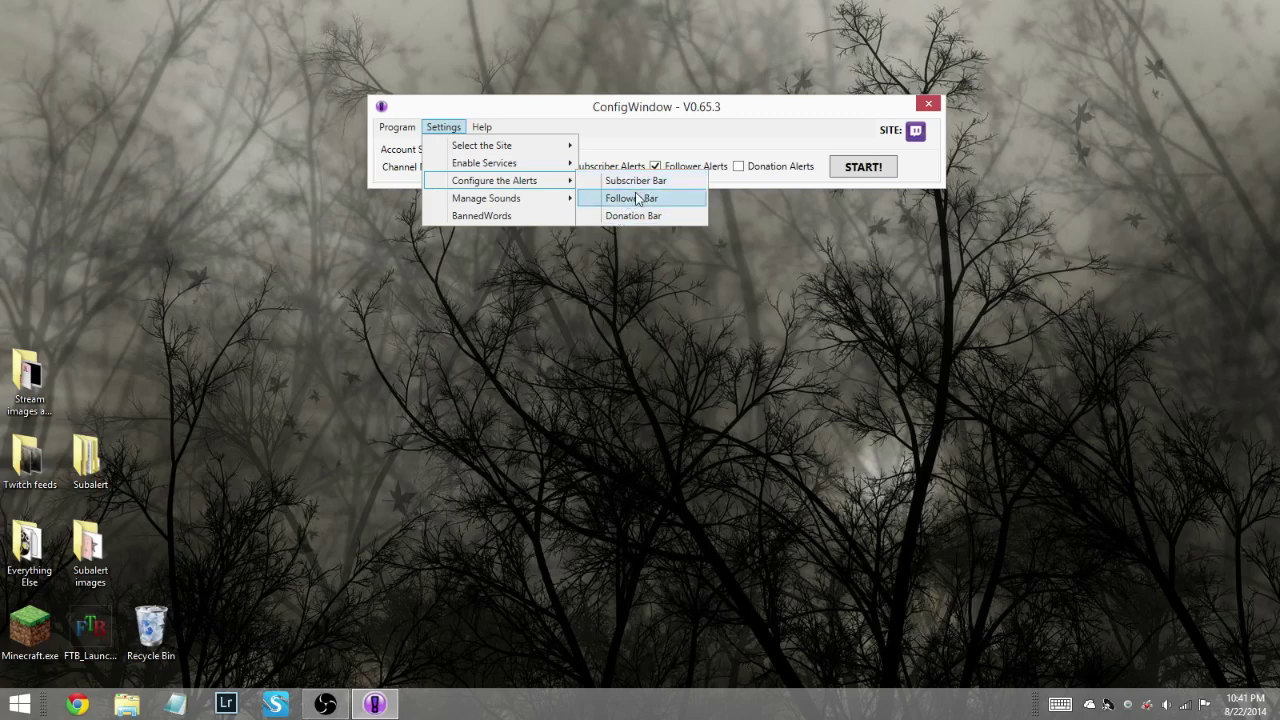
mouse_move(524, 205)
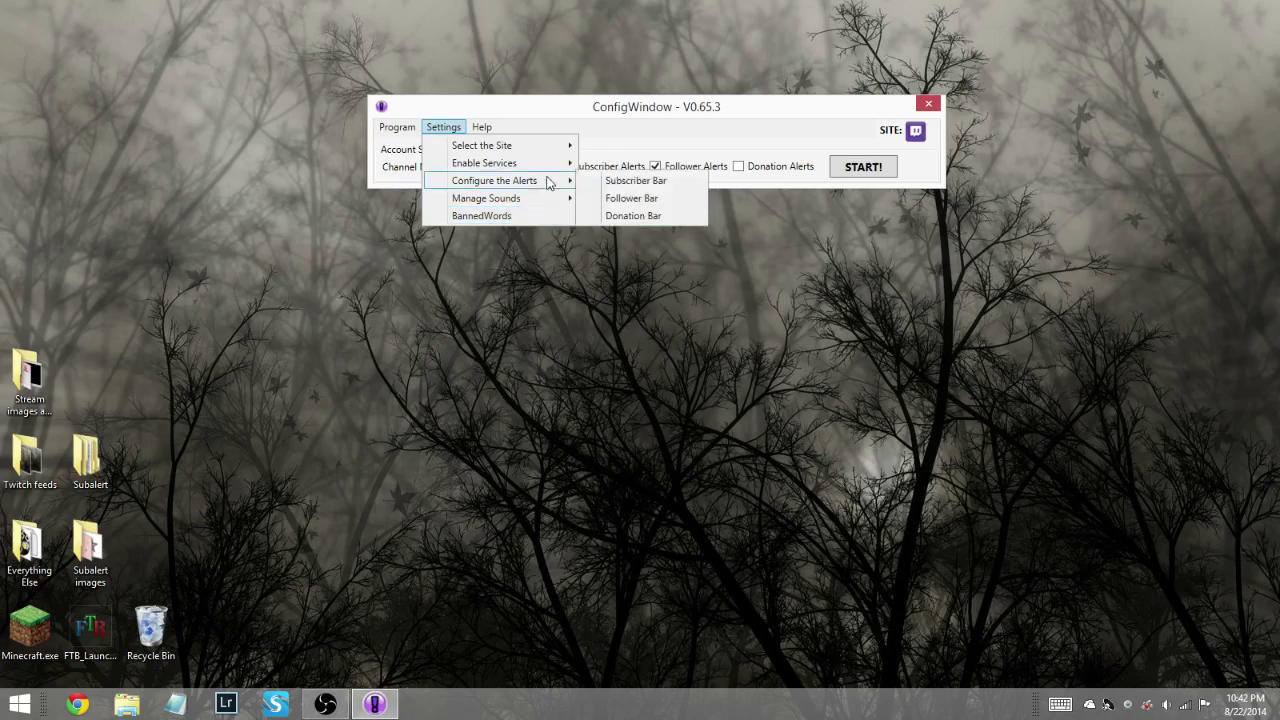
click(627, 202)
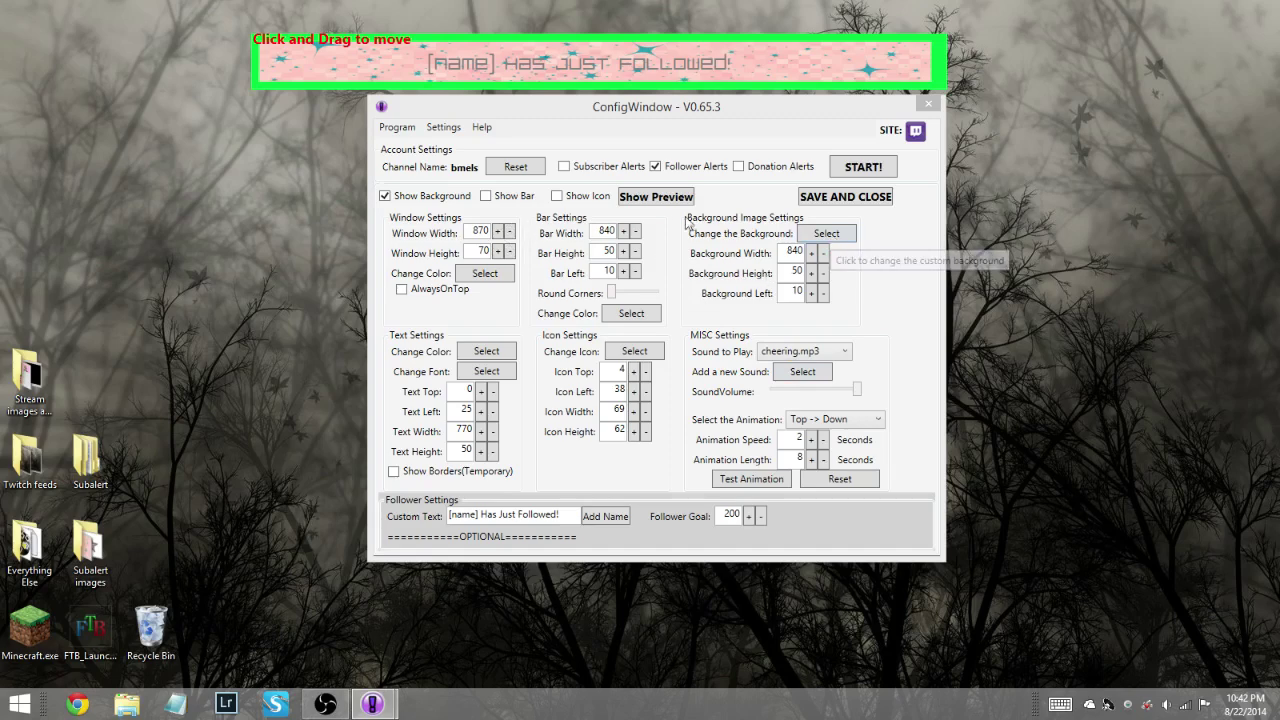
Turn off the alert's background image and keep the black bar showing.
click(487, 197)
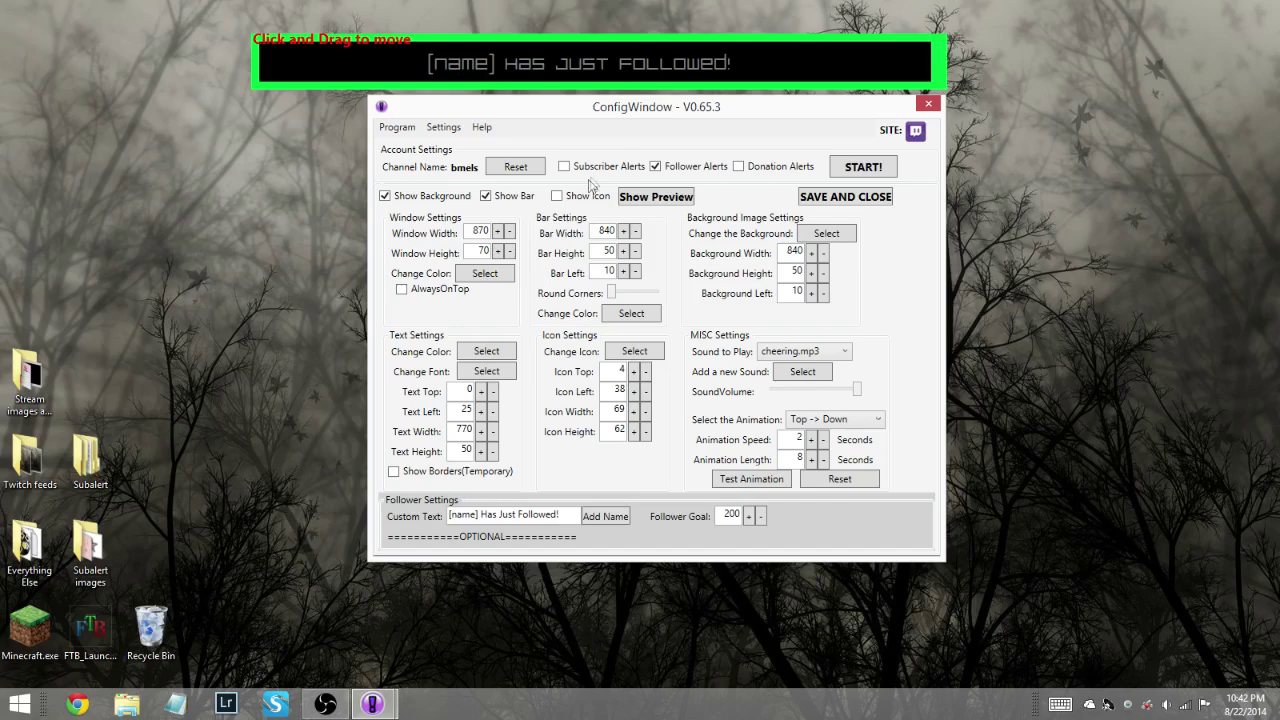
click(385, 196)
click(485, 196)
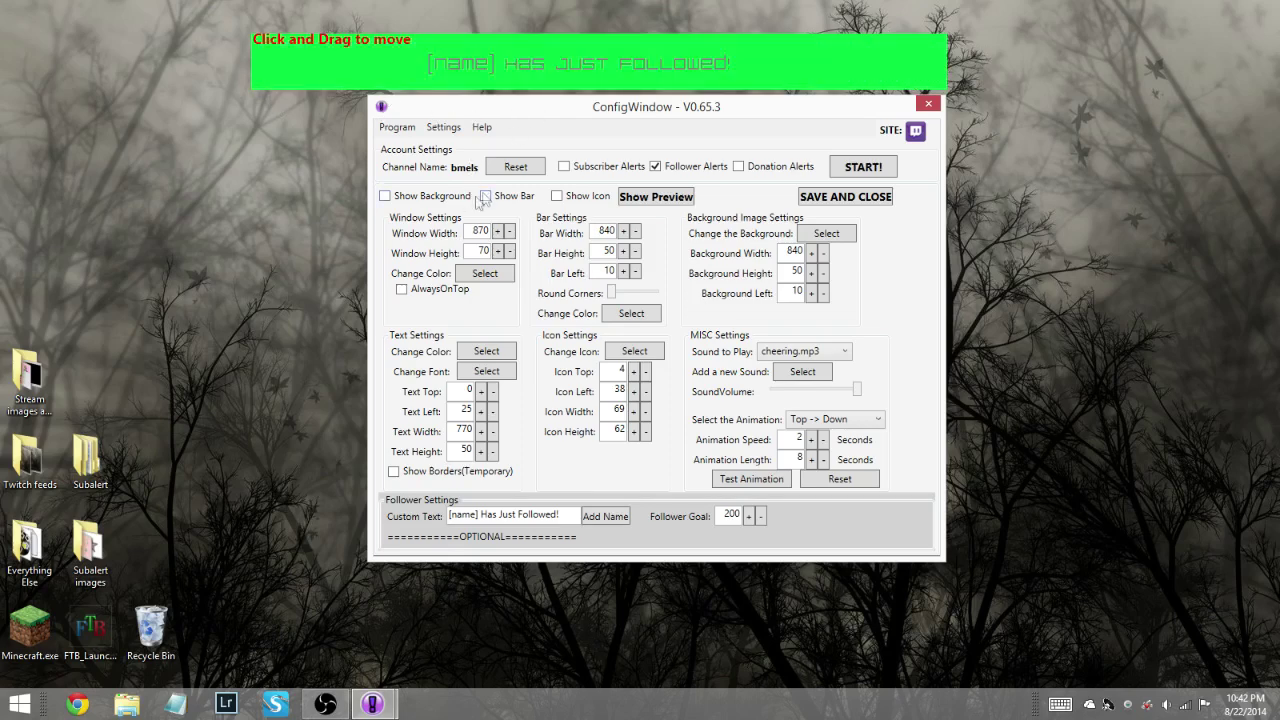
click(385, 196)
click(385, 196)
click(385, 196)
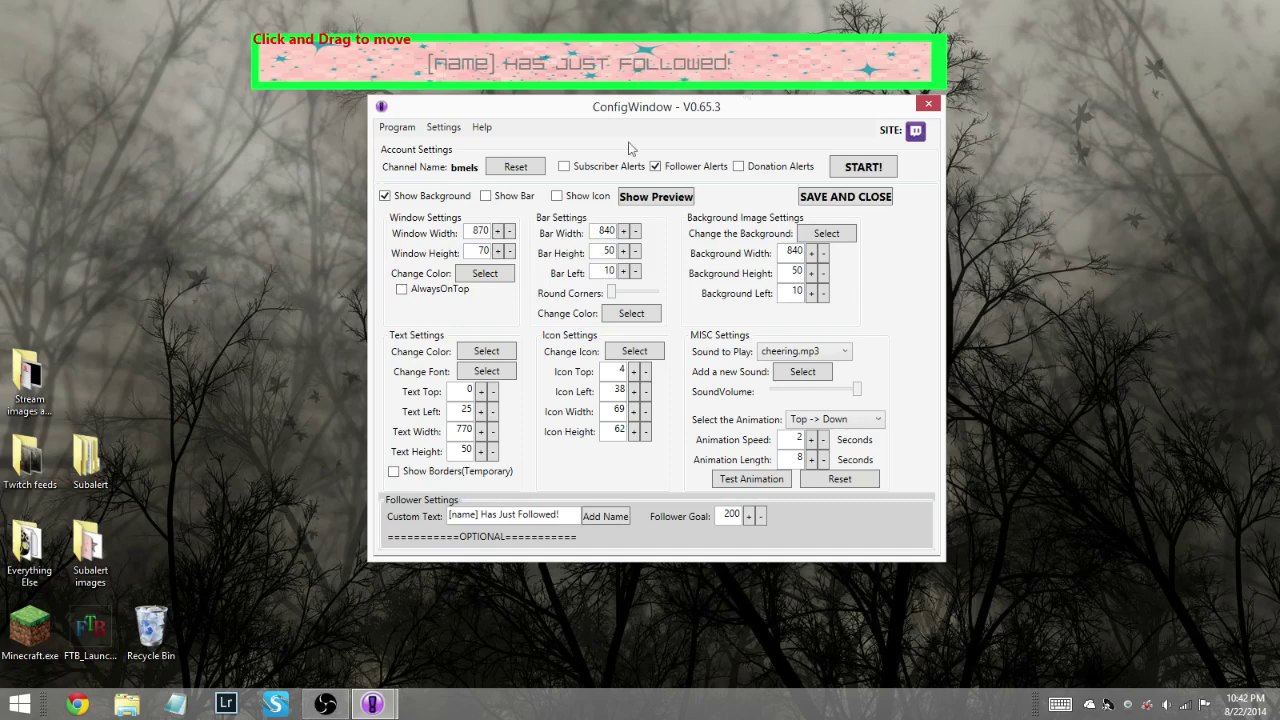
click(384, 196)
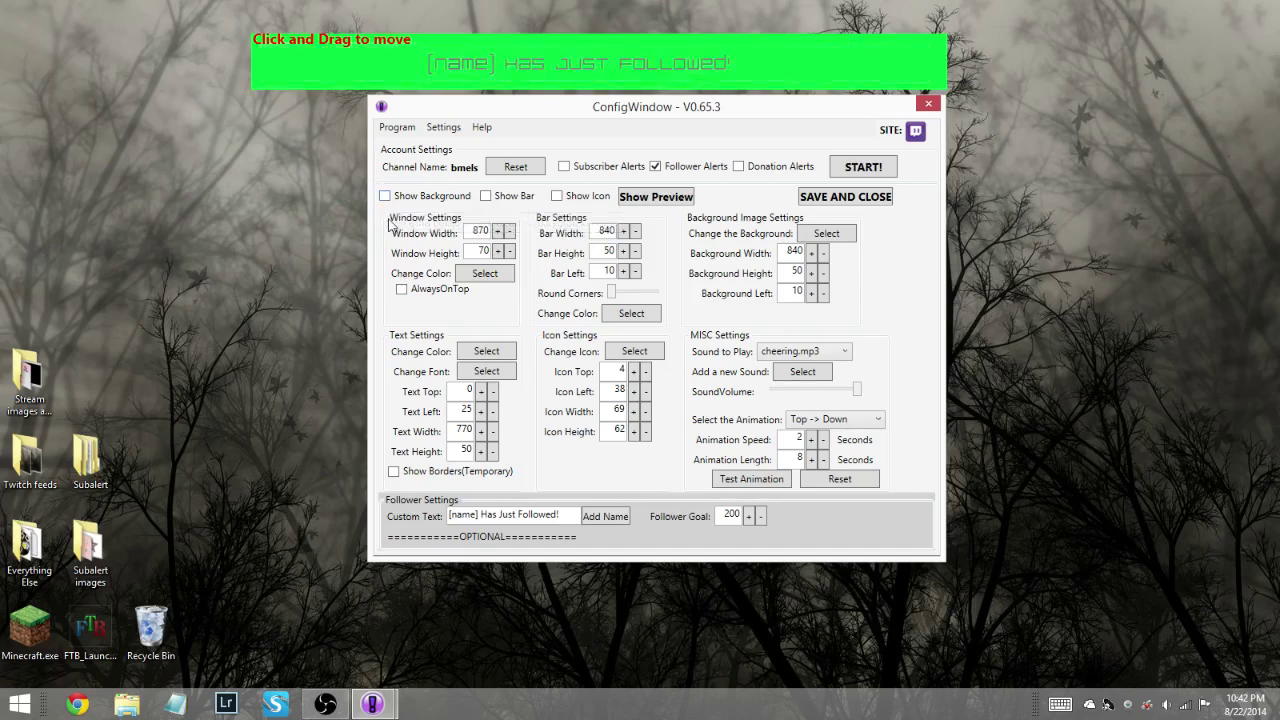
click(486, 196)
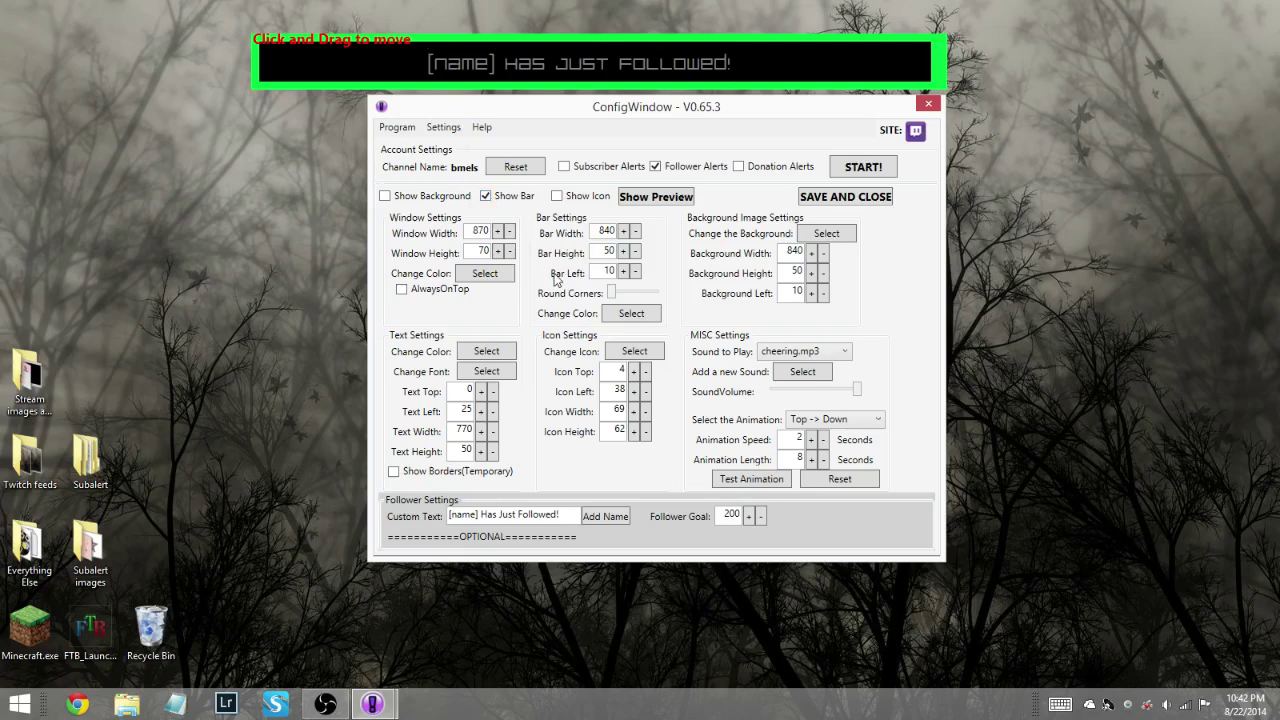
Set Bar Height to 51 and leave the icon switched off.
click(557, 197)
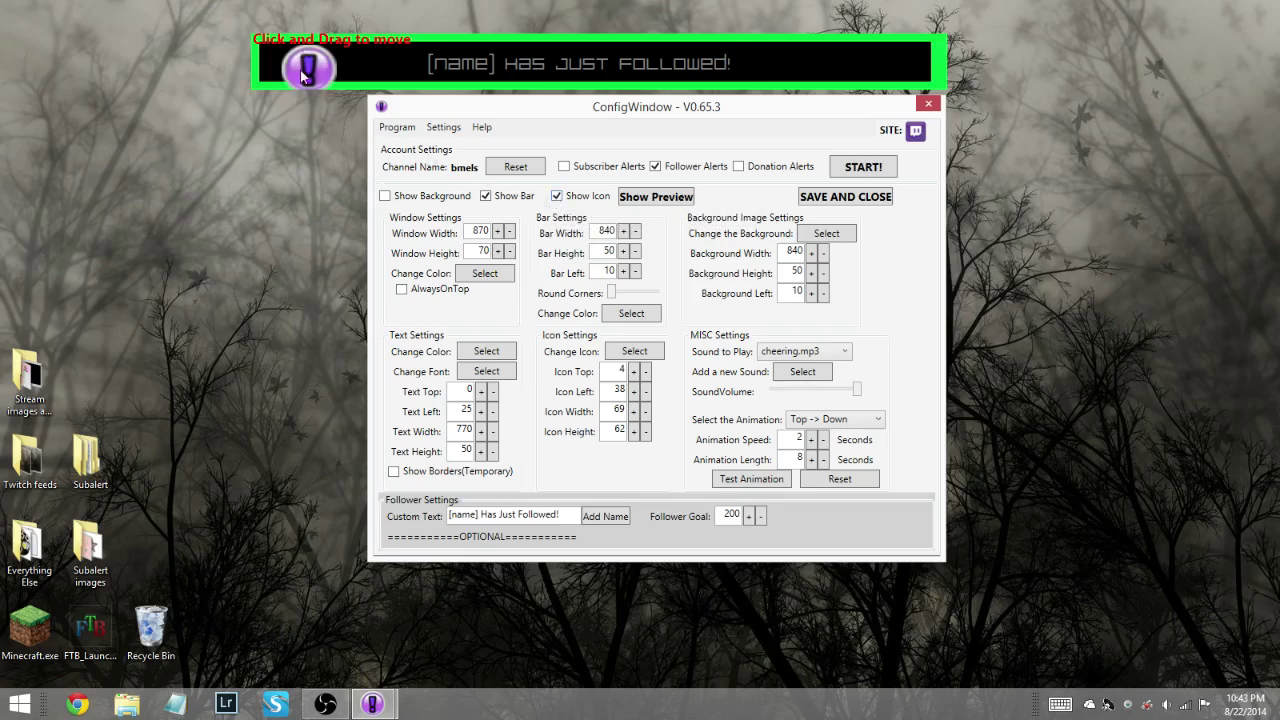
click(635, 251)
click(635, 251)
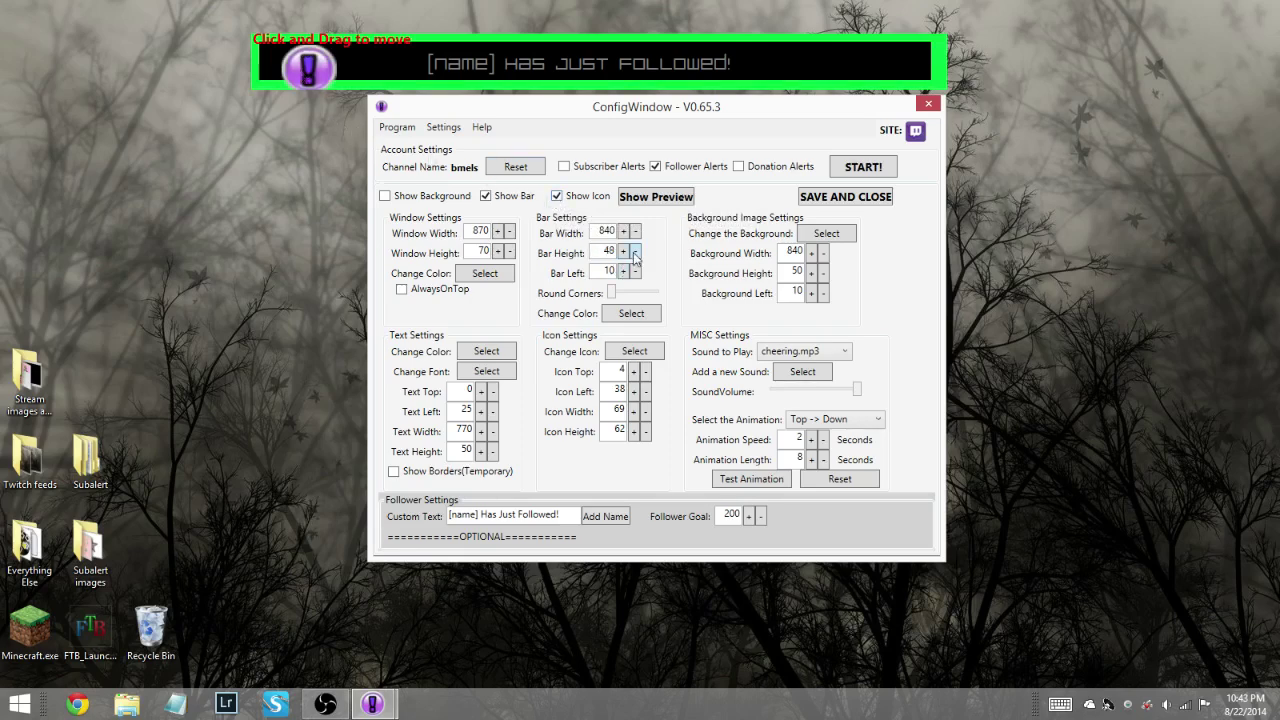
click(623, 251)
click(623, 251)
click(623, 251)
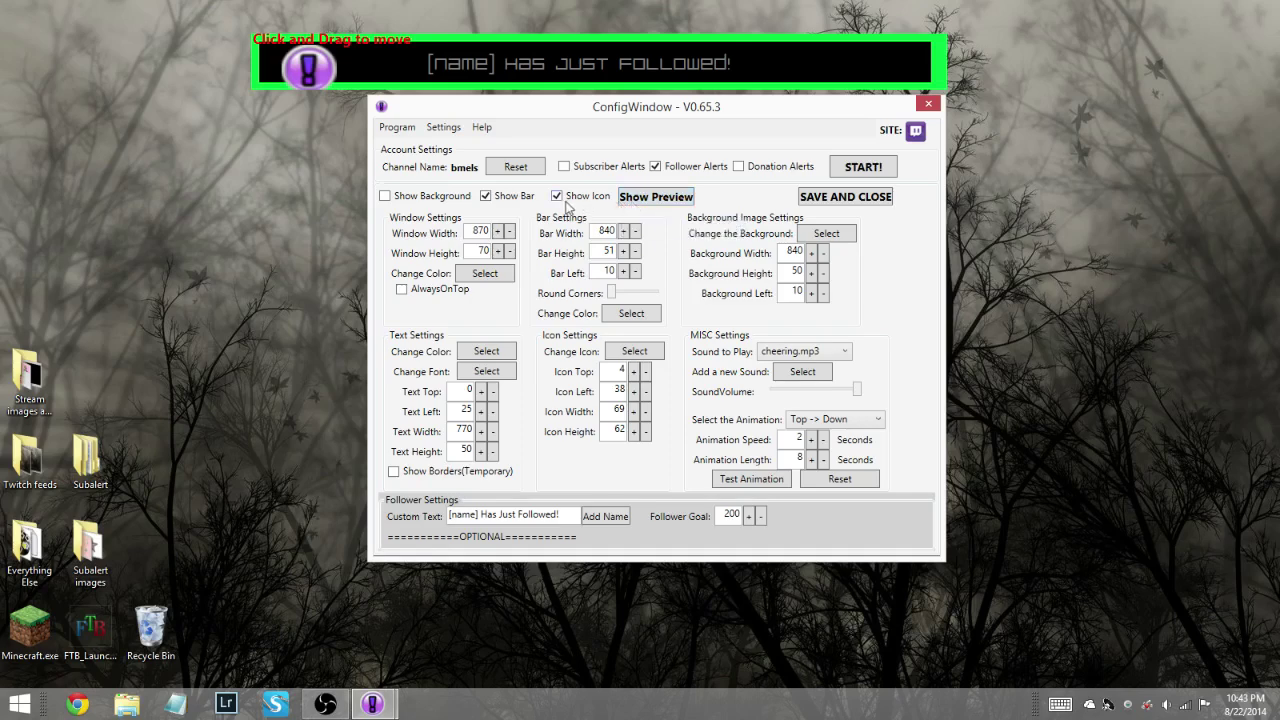
click(558, 197)
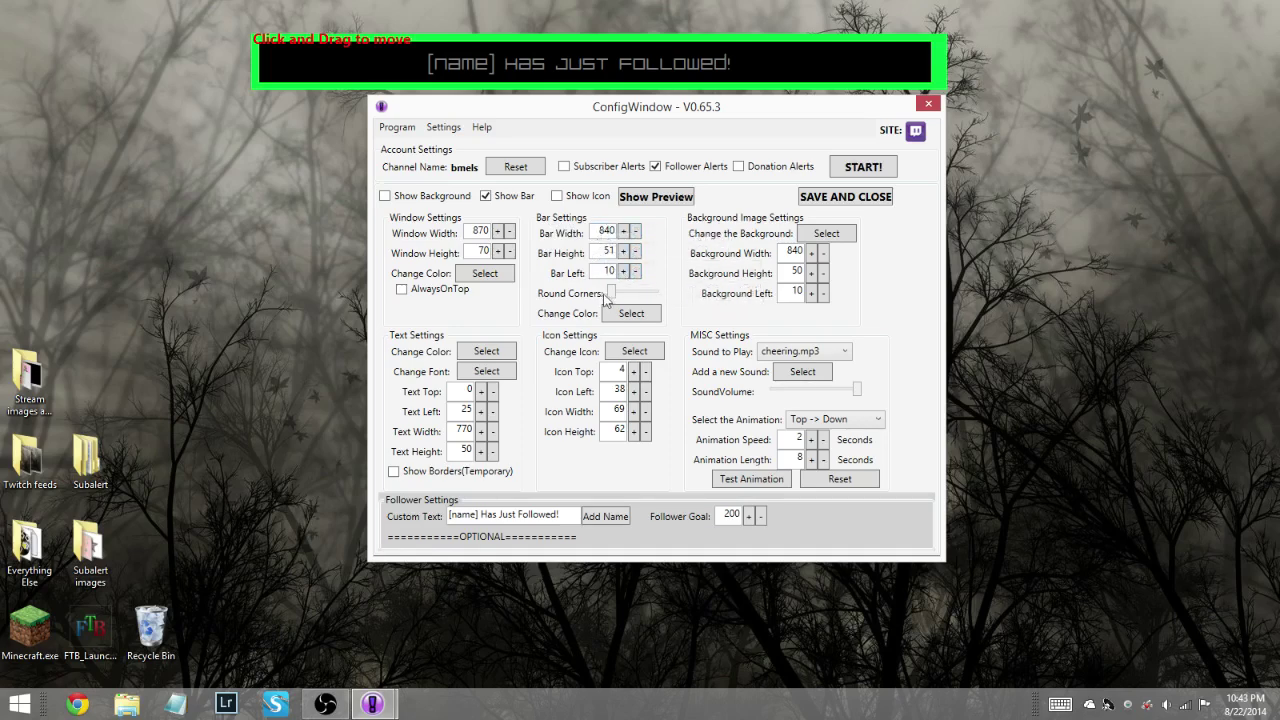
Round the bar slightly and colour it dark teal, then hide it and open the background image picker.
drag(616, 296, 638, 300)
click(658, 311)
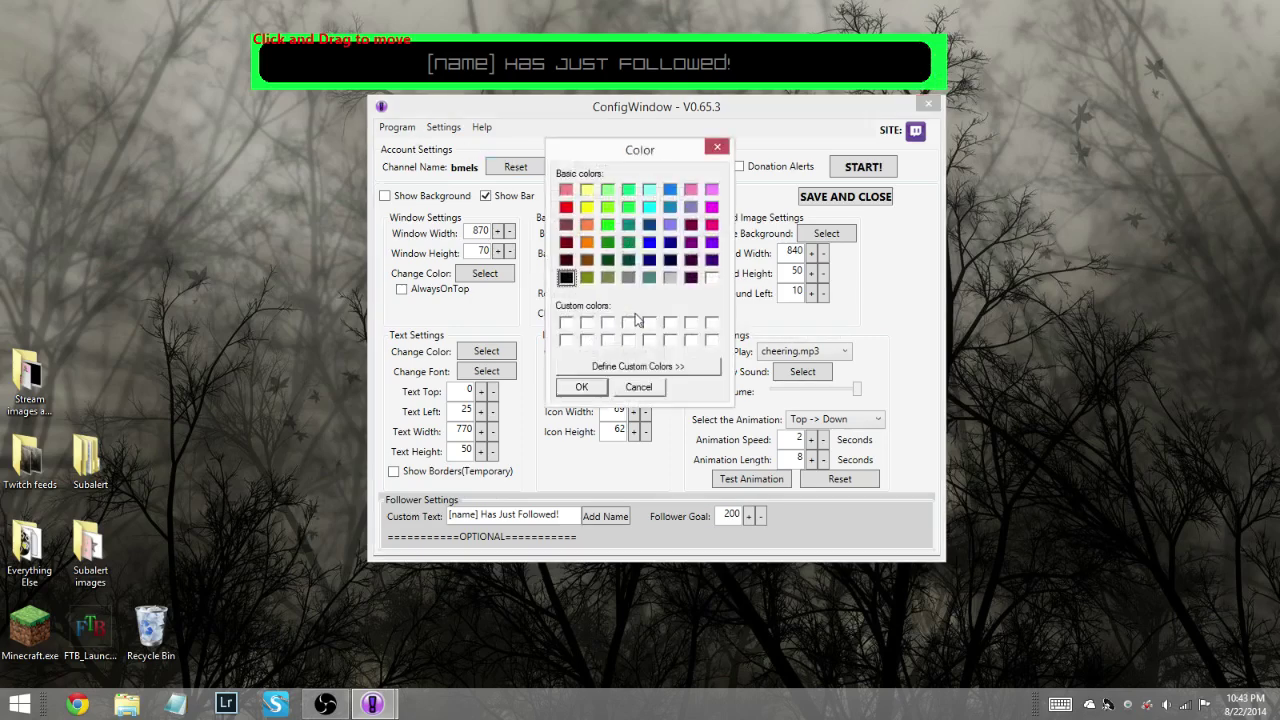
click(649, 278)
click(581, 387)
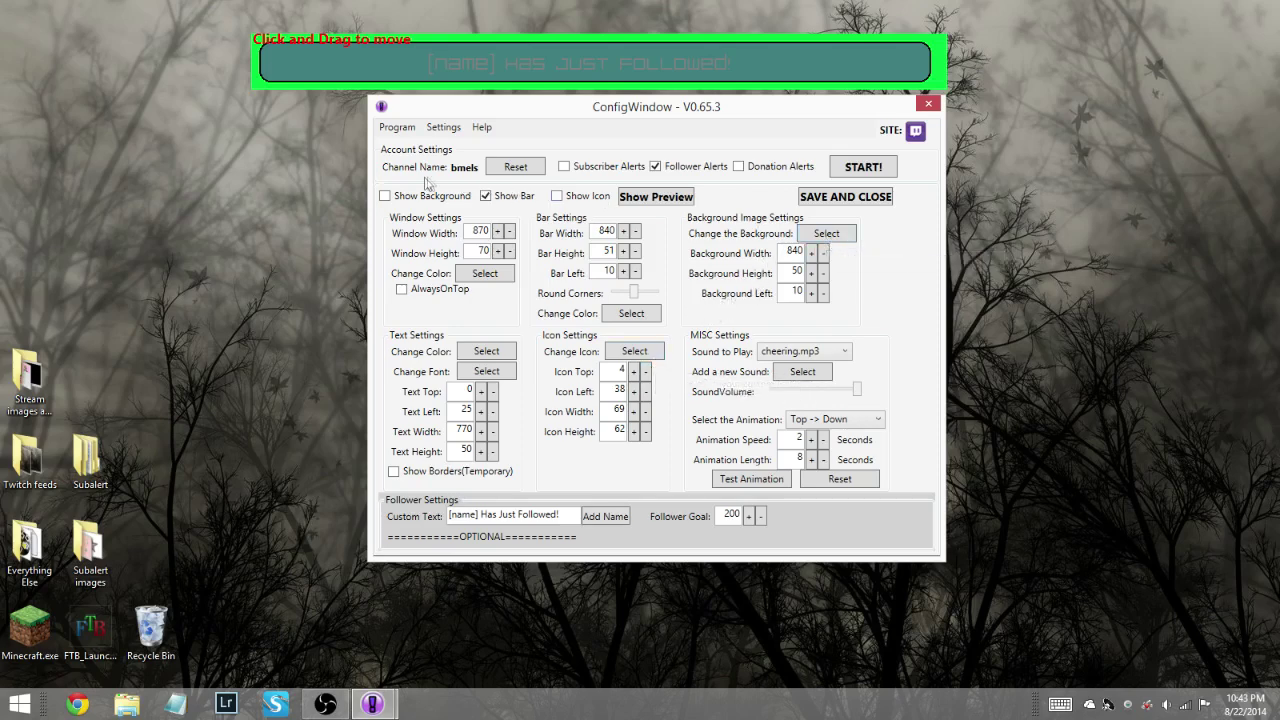
click(486, 196)
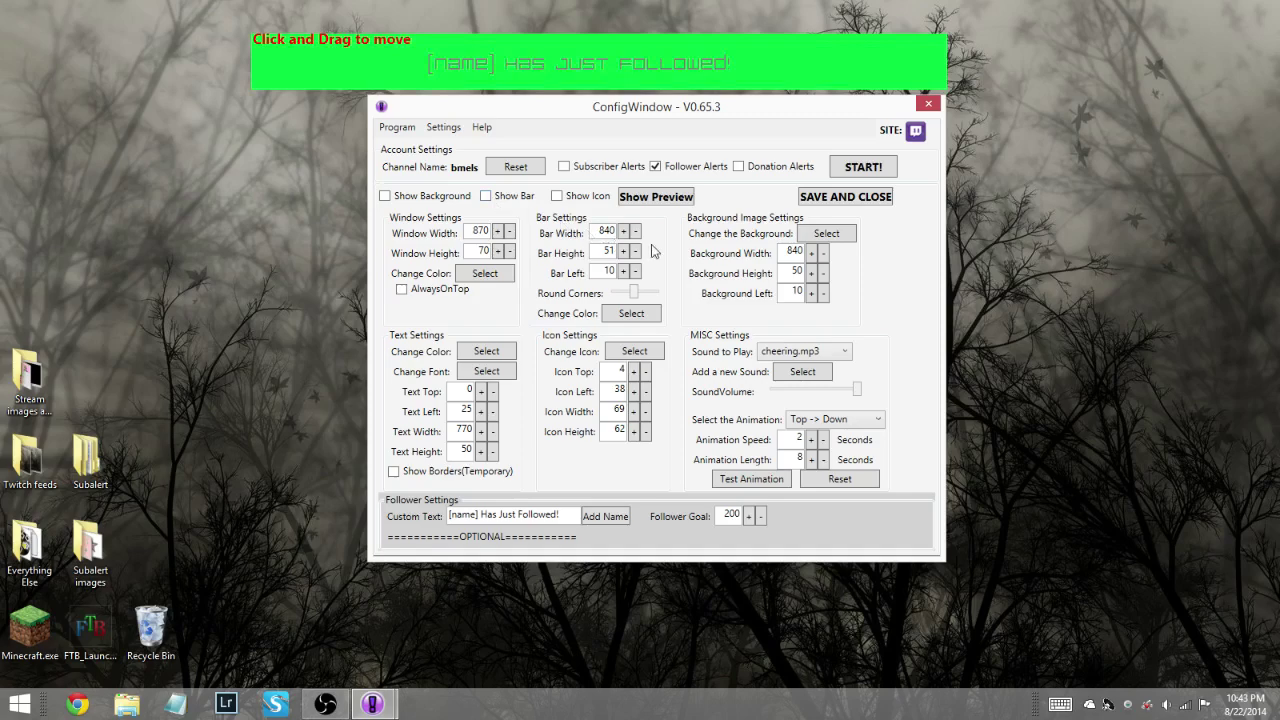
click(821, 233)
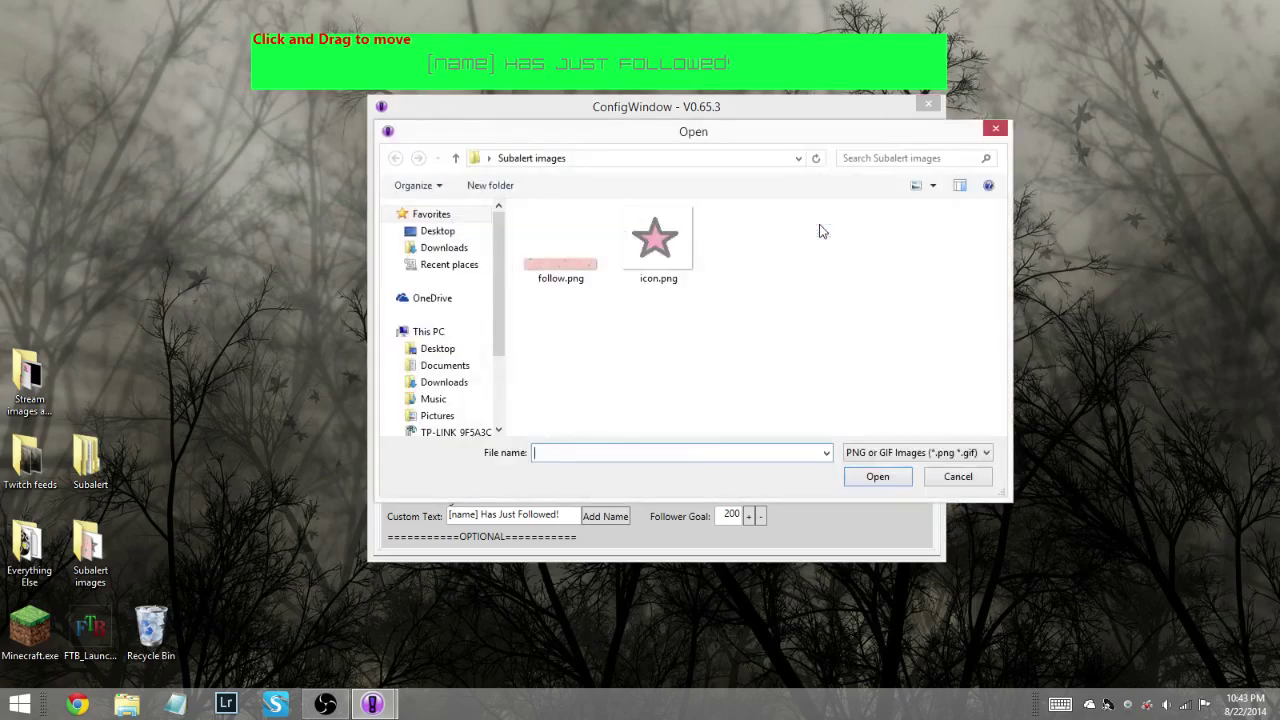
Choose follow.png from the Subalert images folder as the background image.
click(562, 251)
click(877, 477)
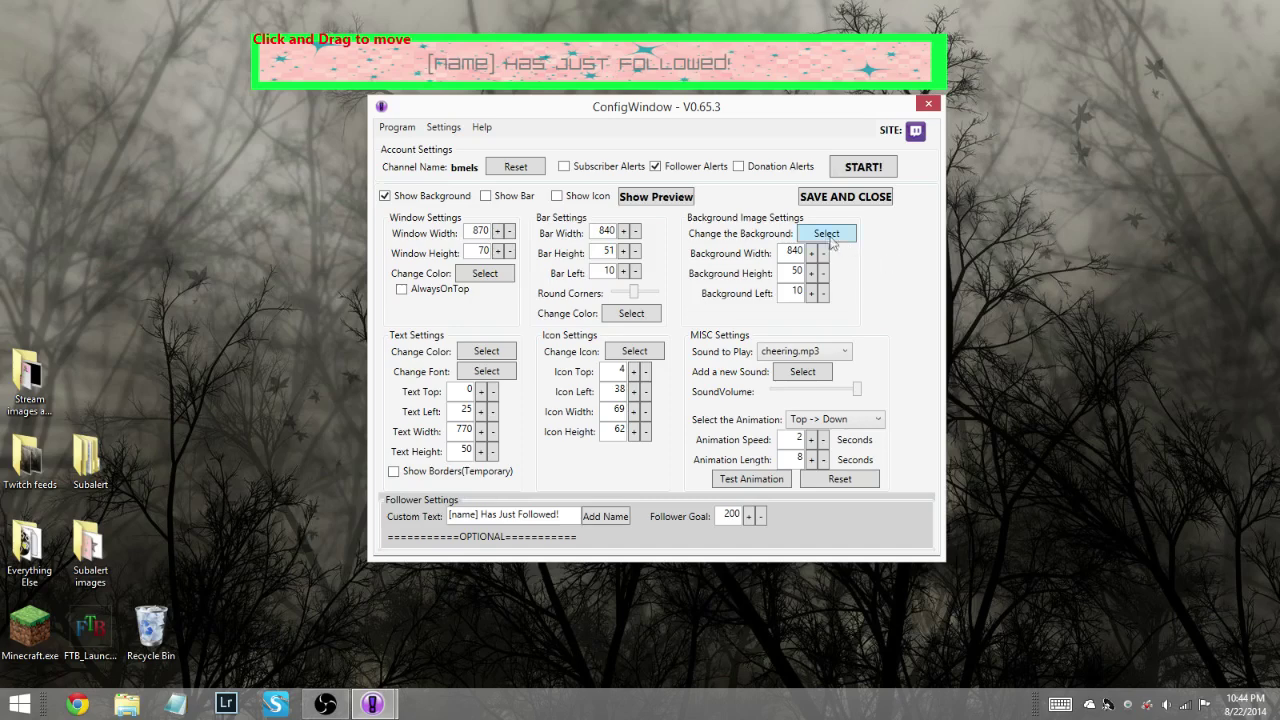
Confirm the alert text colour and try the Quicksand font at size 14.
click(487, 354)
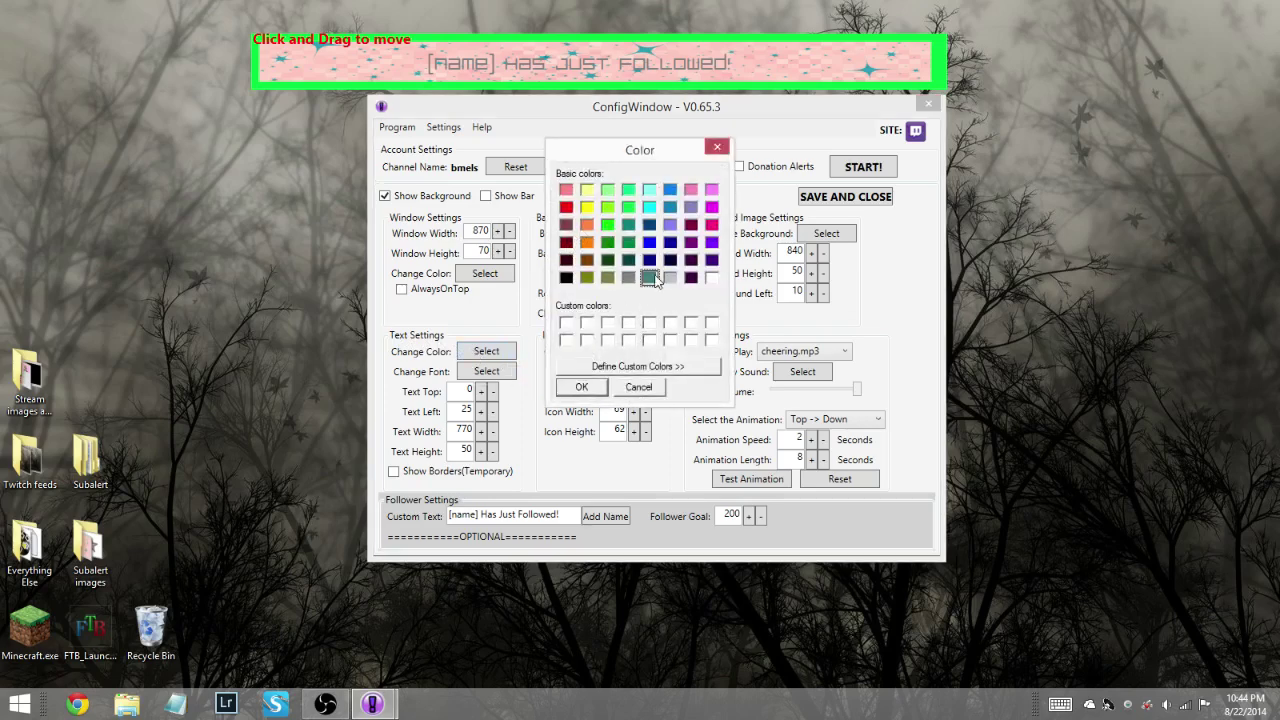
click(585, 391)
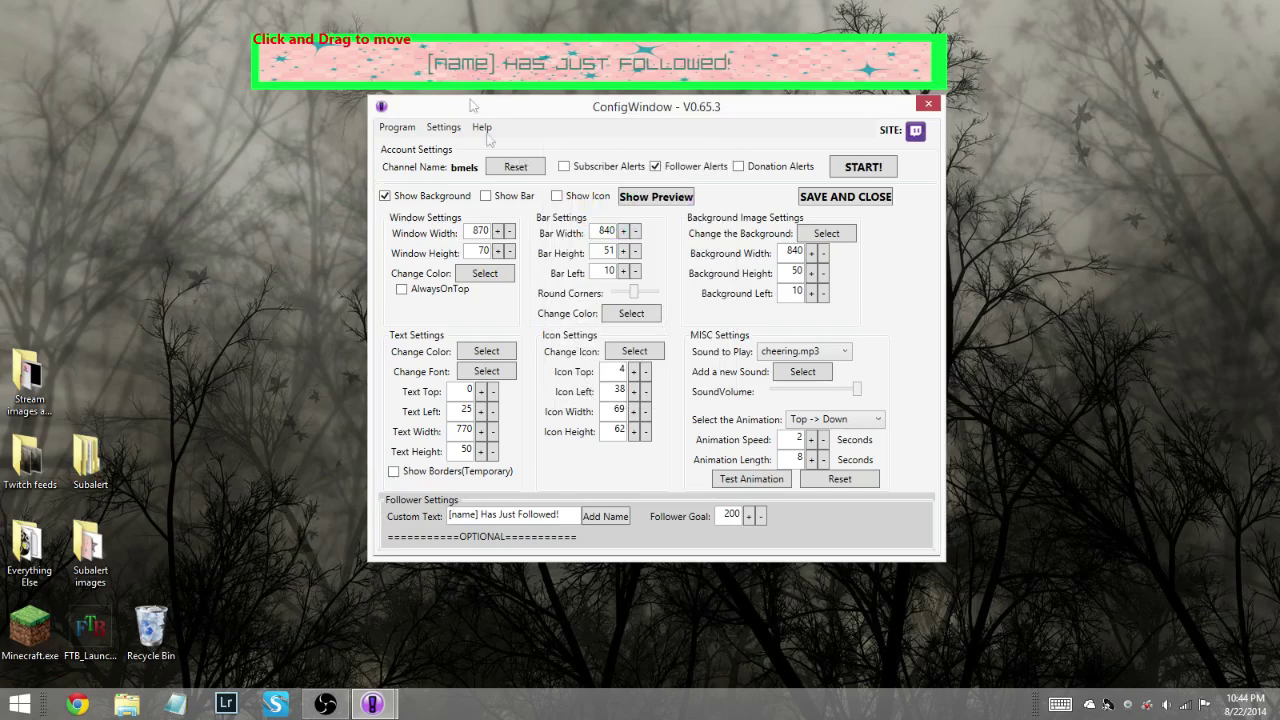
click(486, 372)
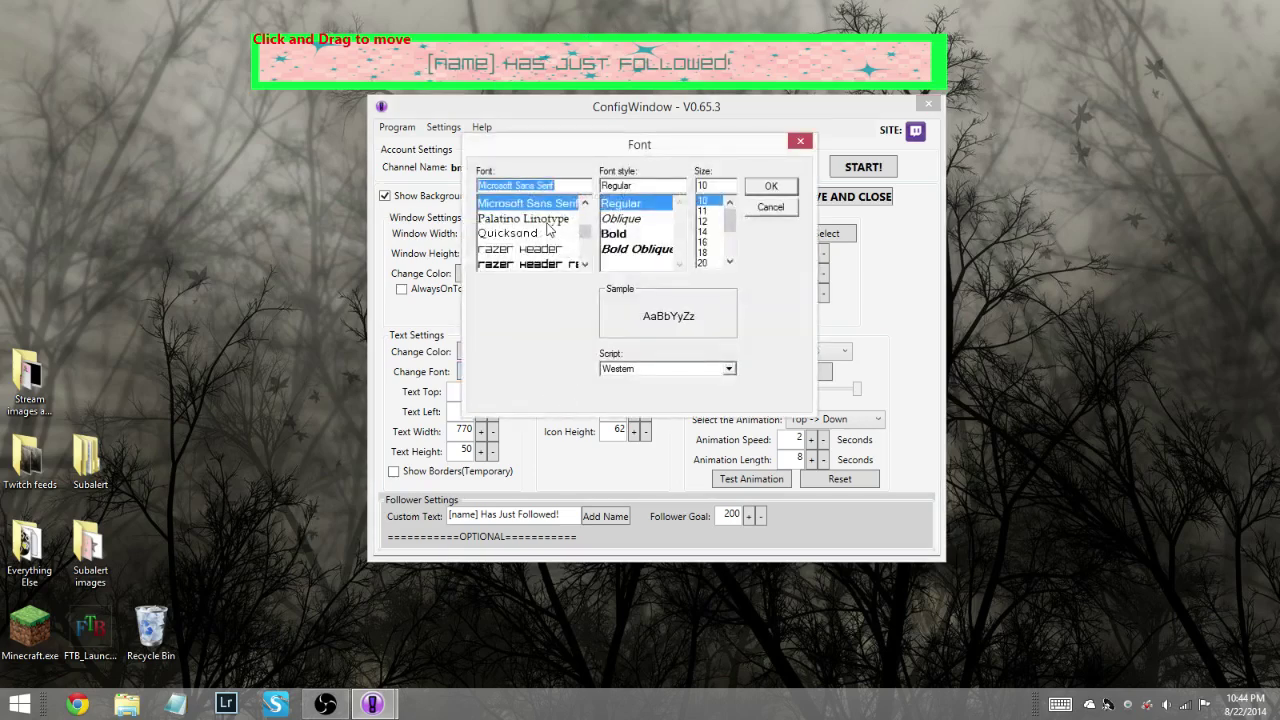
scroll(532, 228, down, 3)
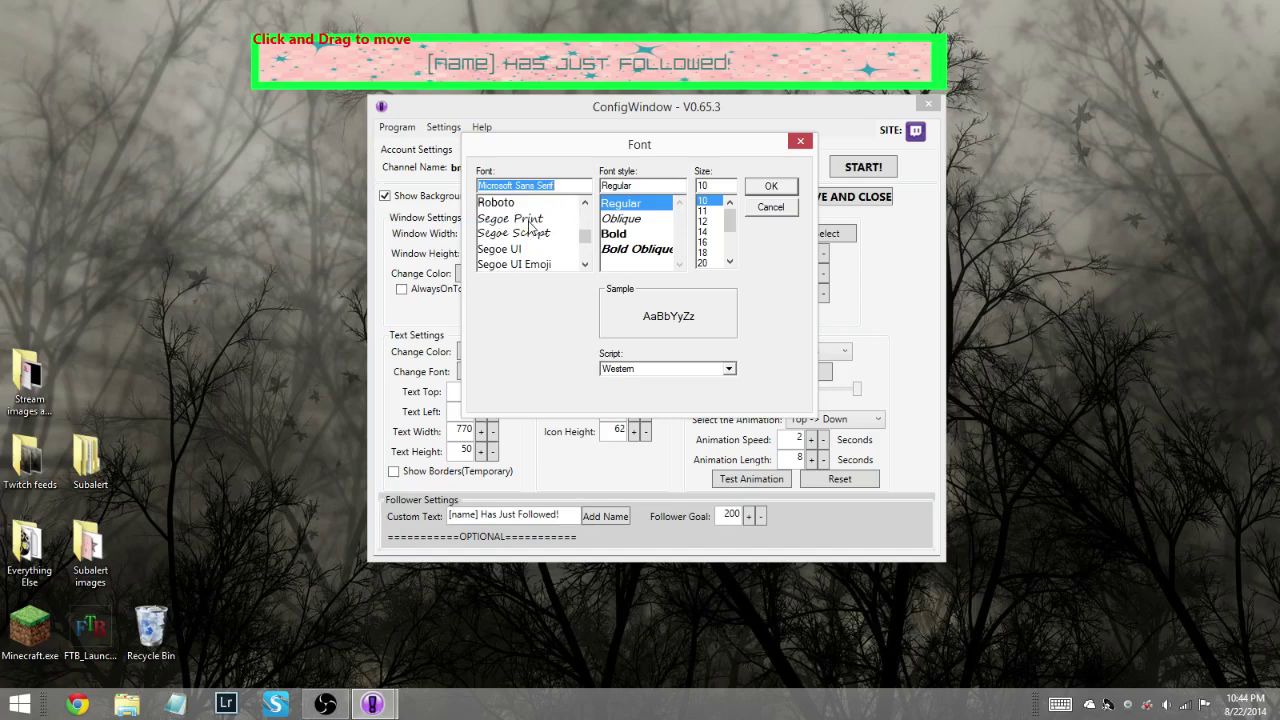
scroll(538, 210, up, 3)
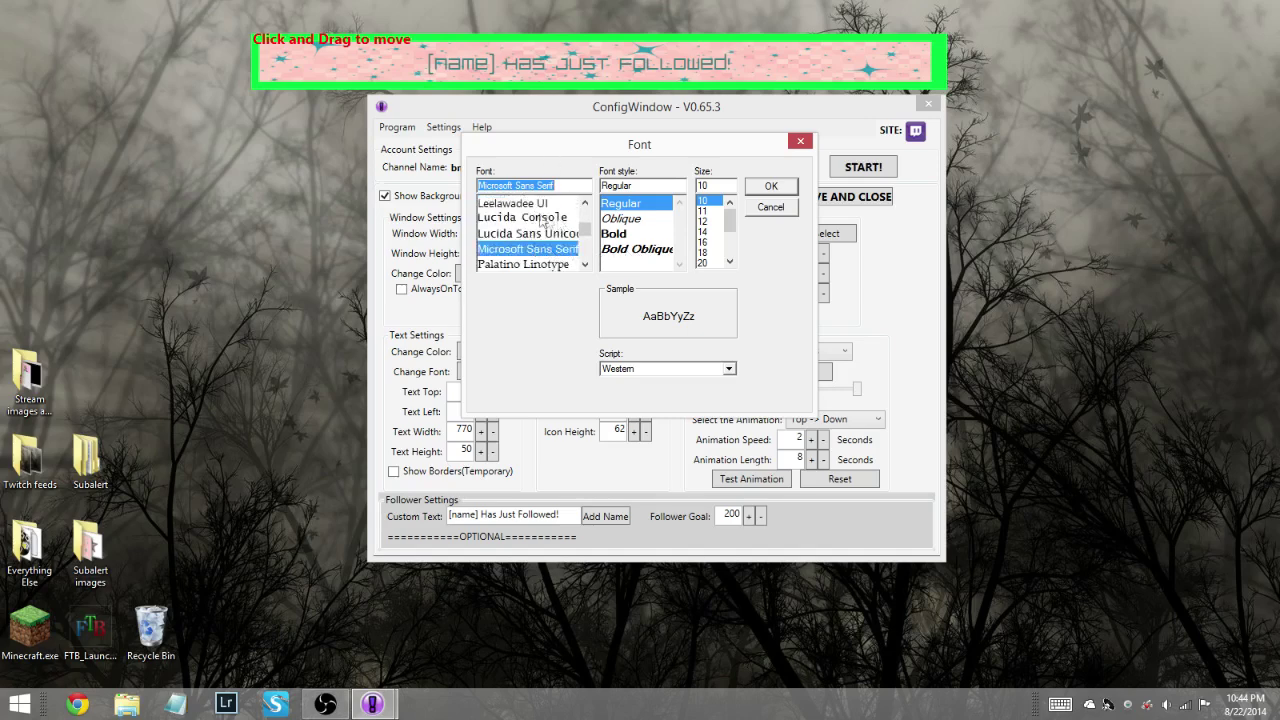
scroll(537, 220, down, 1)
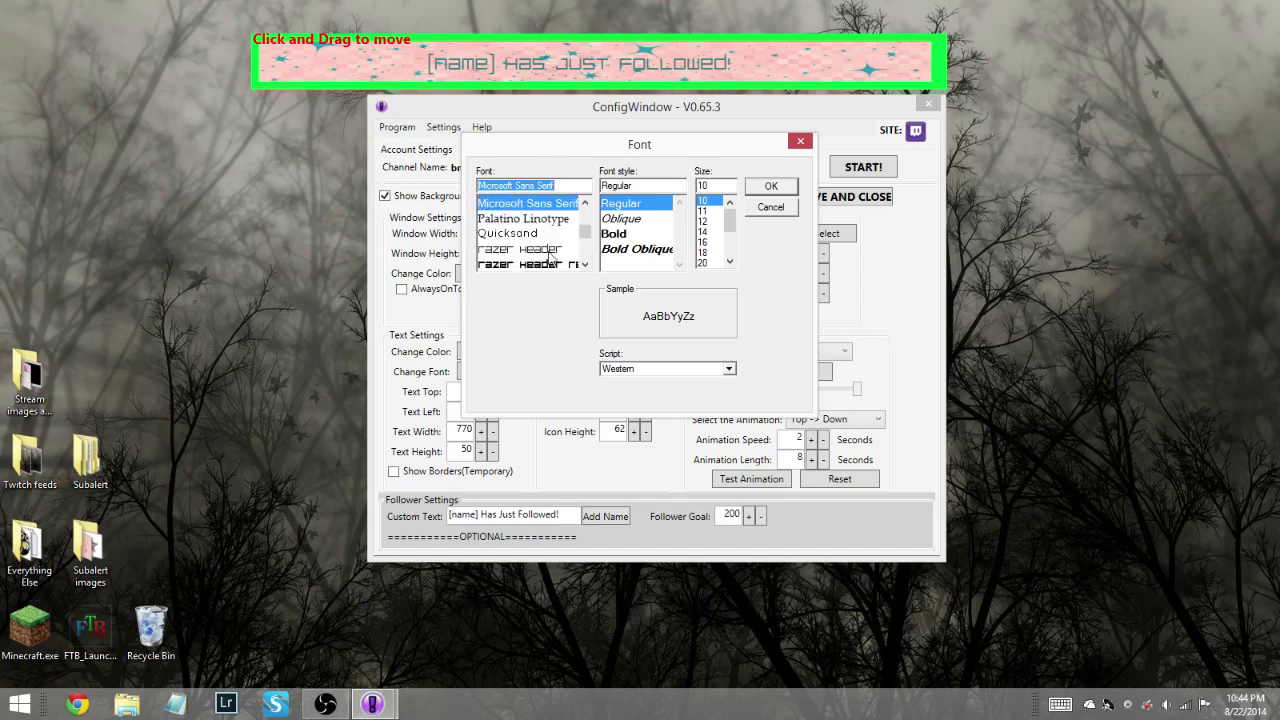
scroll(534, 255, down, 3)
scroll(534, 255, down, 7)
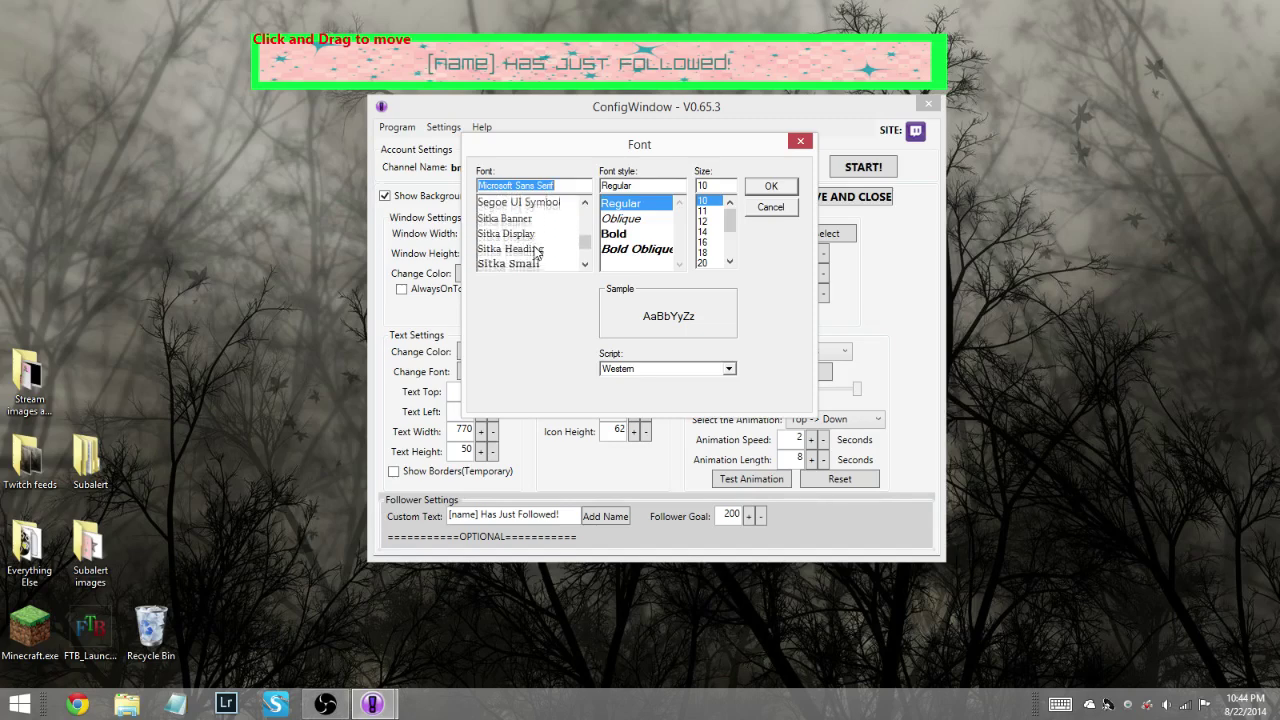
scroll(534, 253, down, 1)
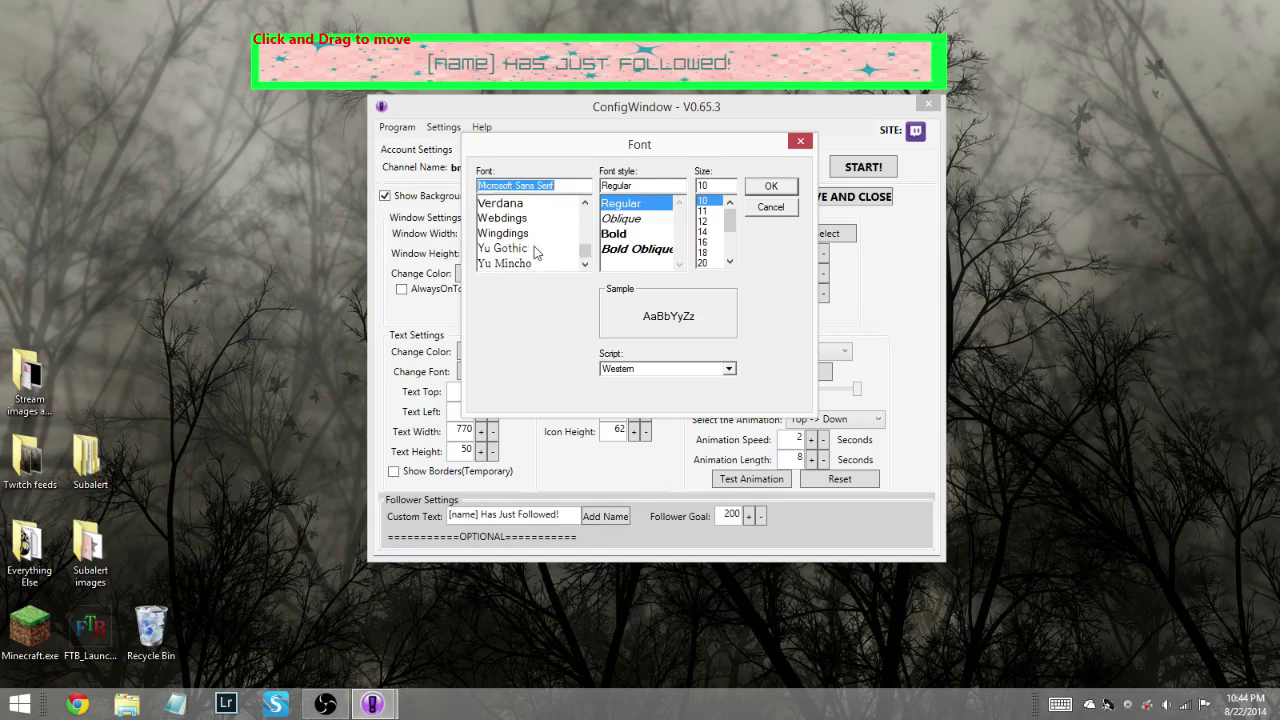
scroll(534, 253, up, 20)
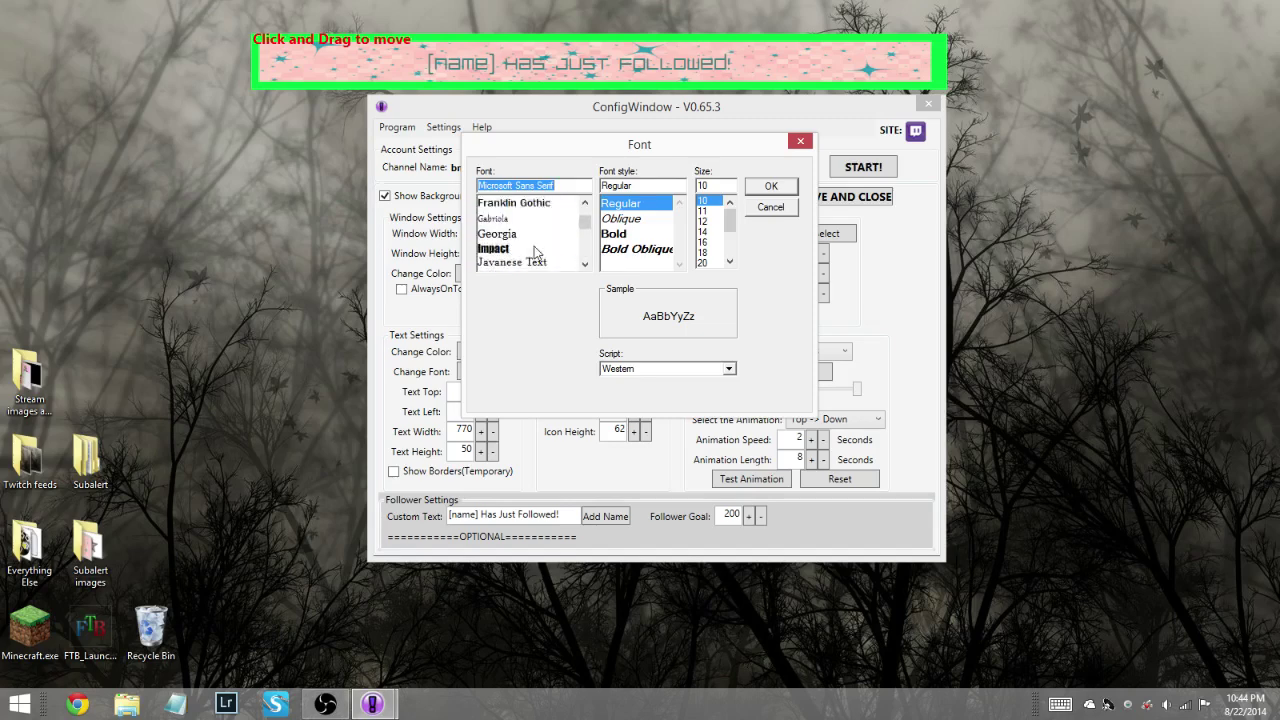
scroll(534, 253, up, 3)
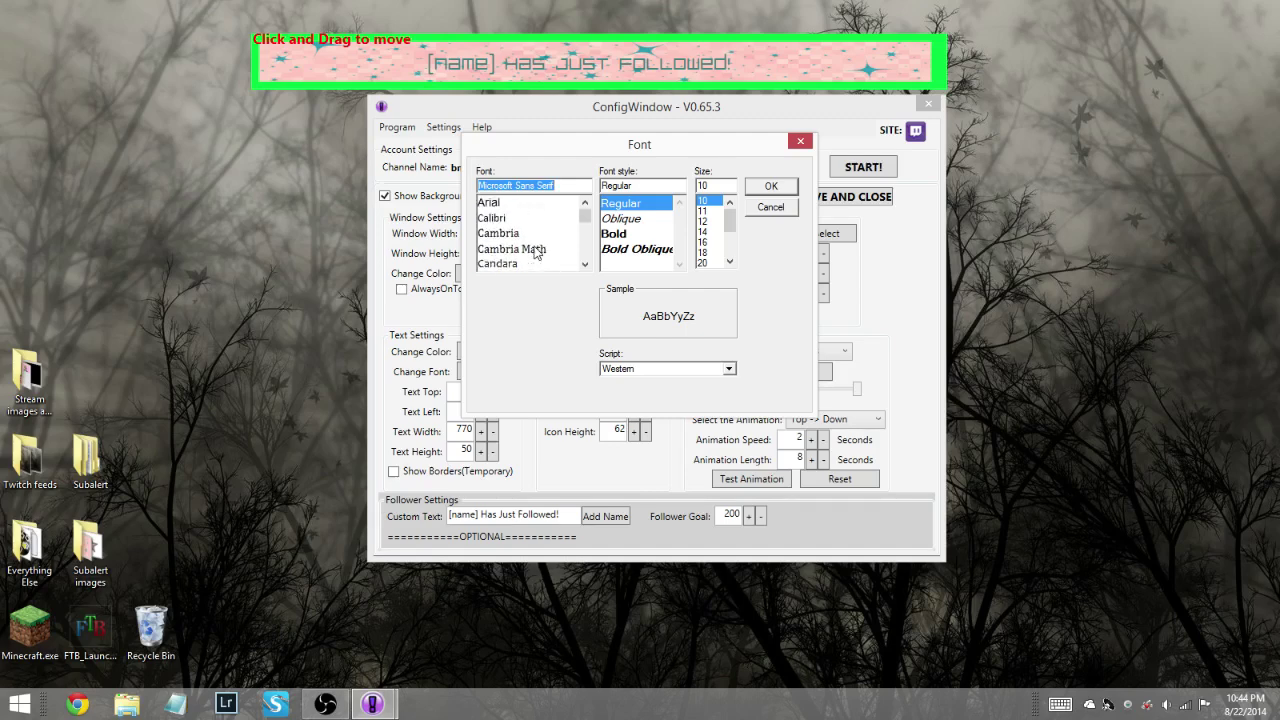
scroll(534, 253, down, 5)
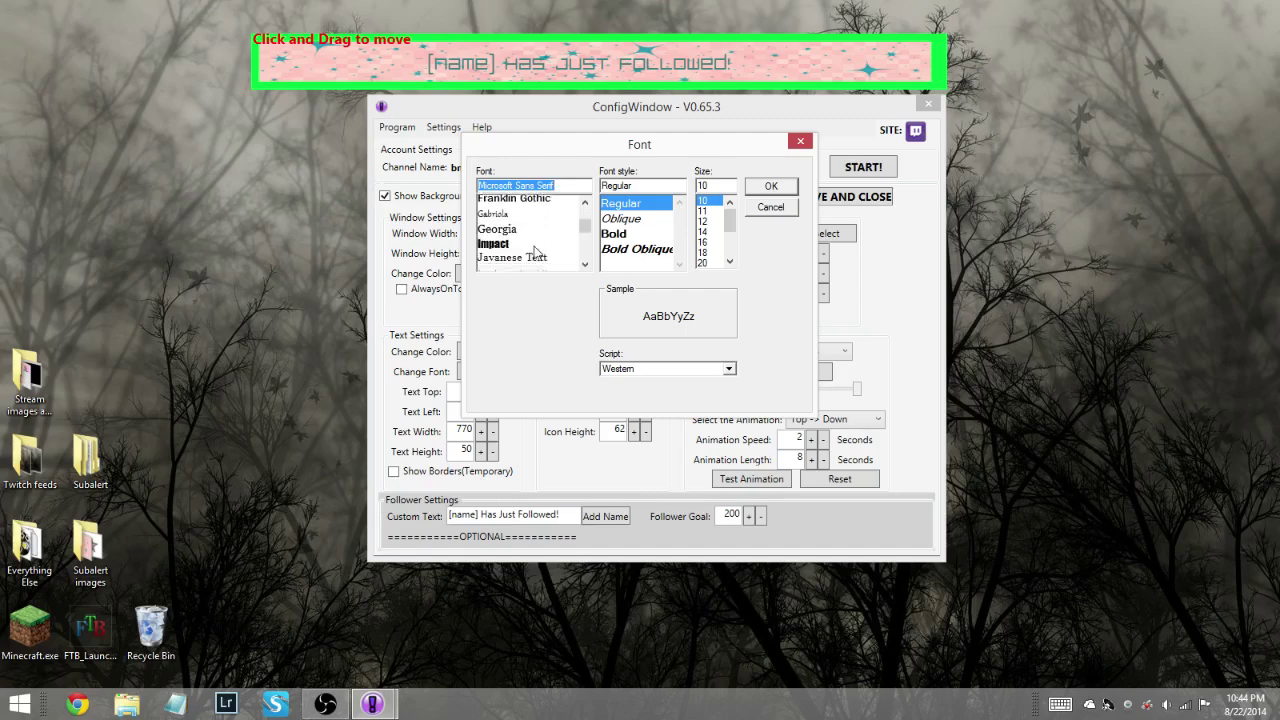
scroll(536, 253, down, 8)
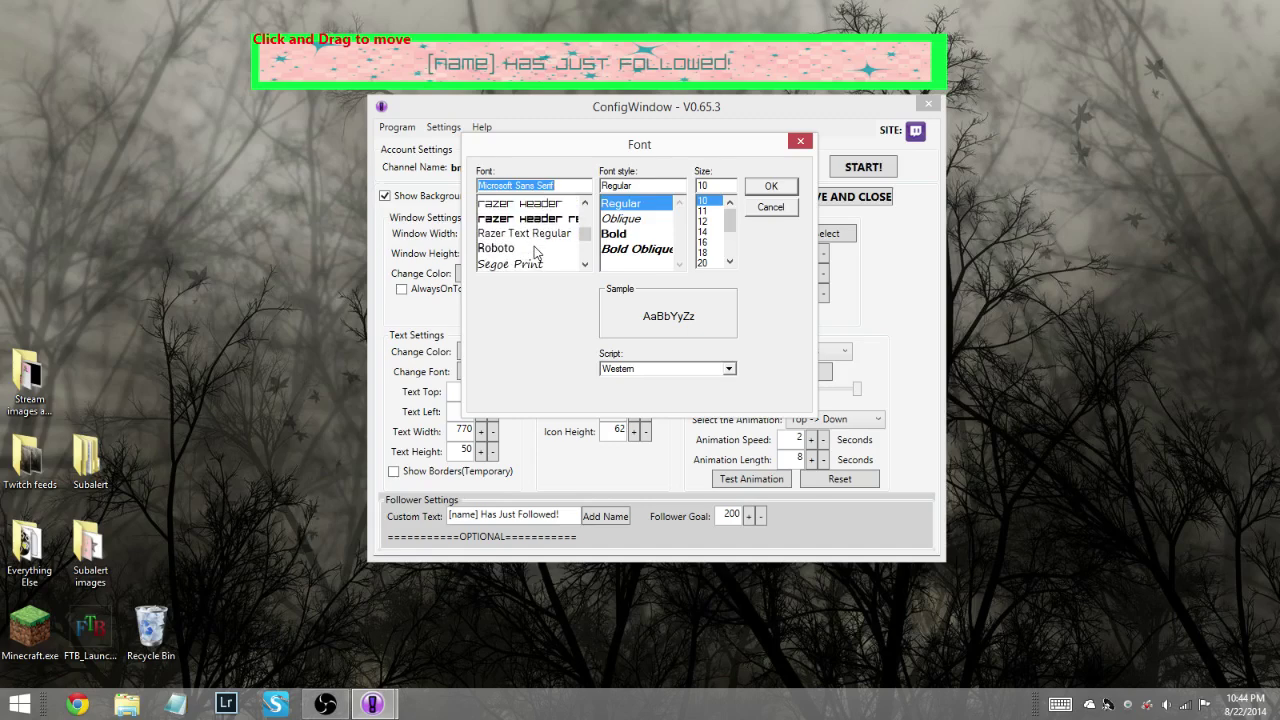
scroll(536, 253, up, 3)
click(520, 235)
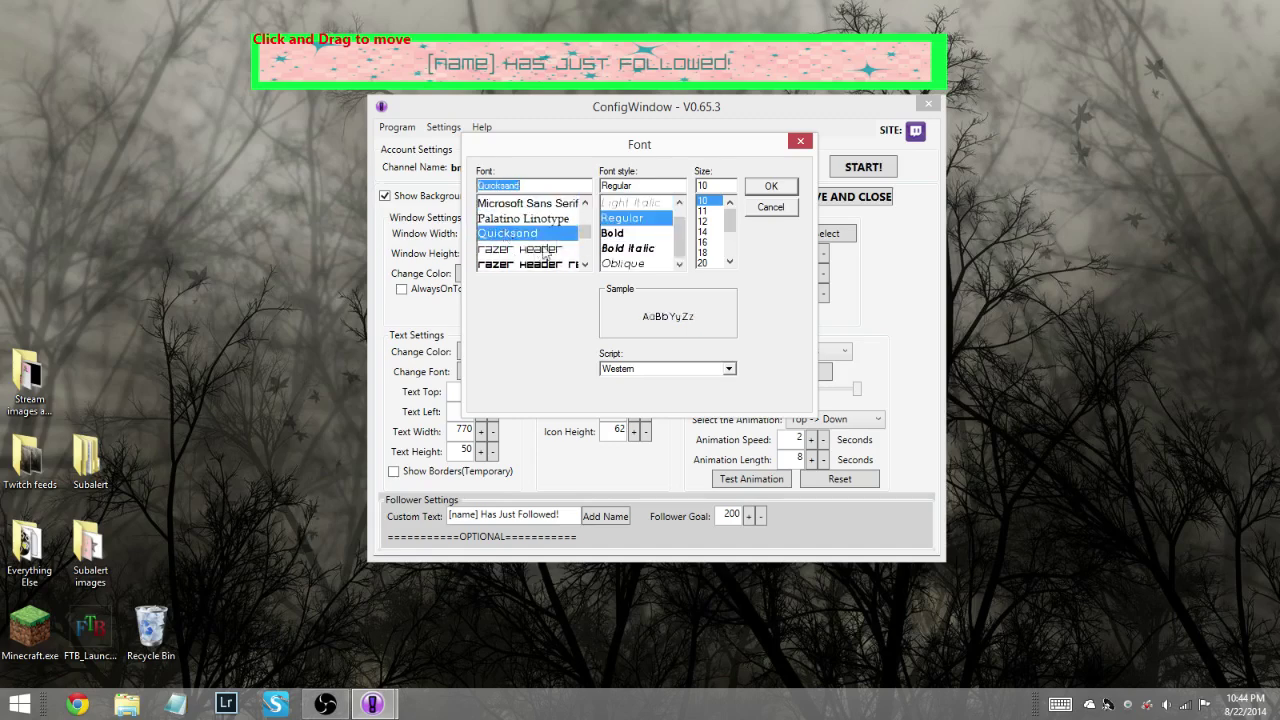
click(705, 231)
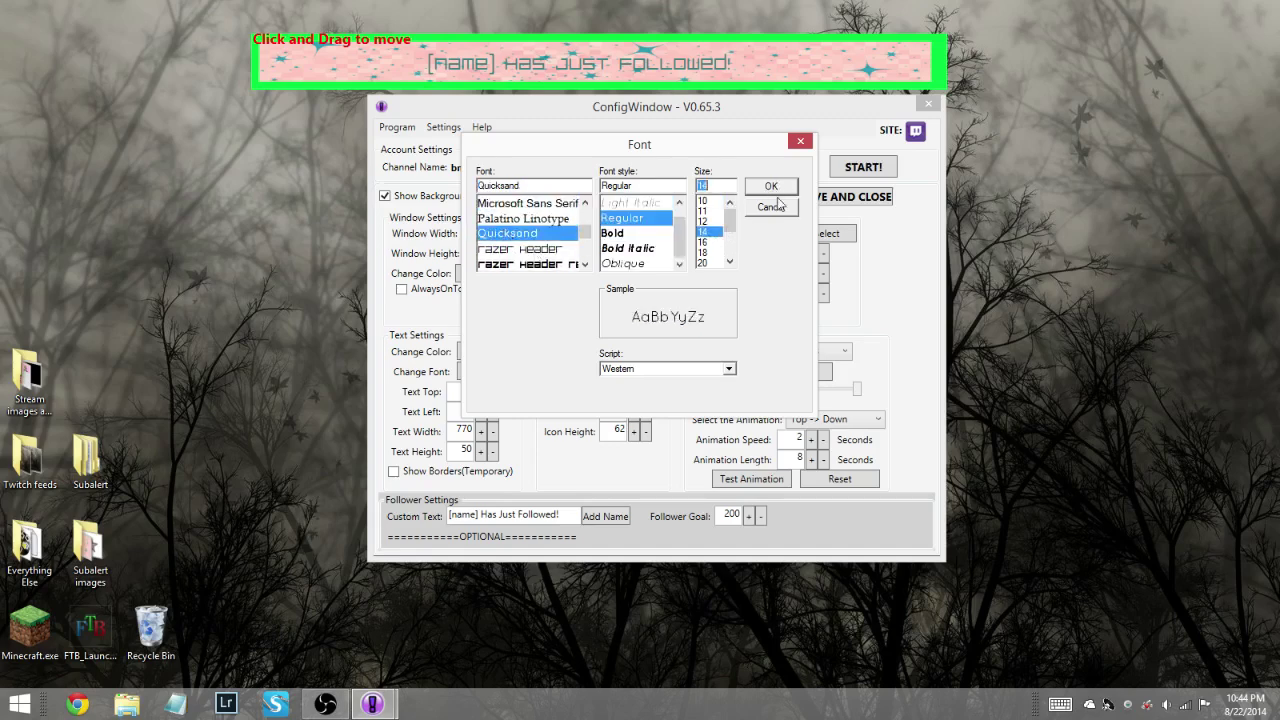
click(783, 189)
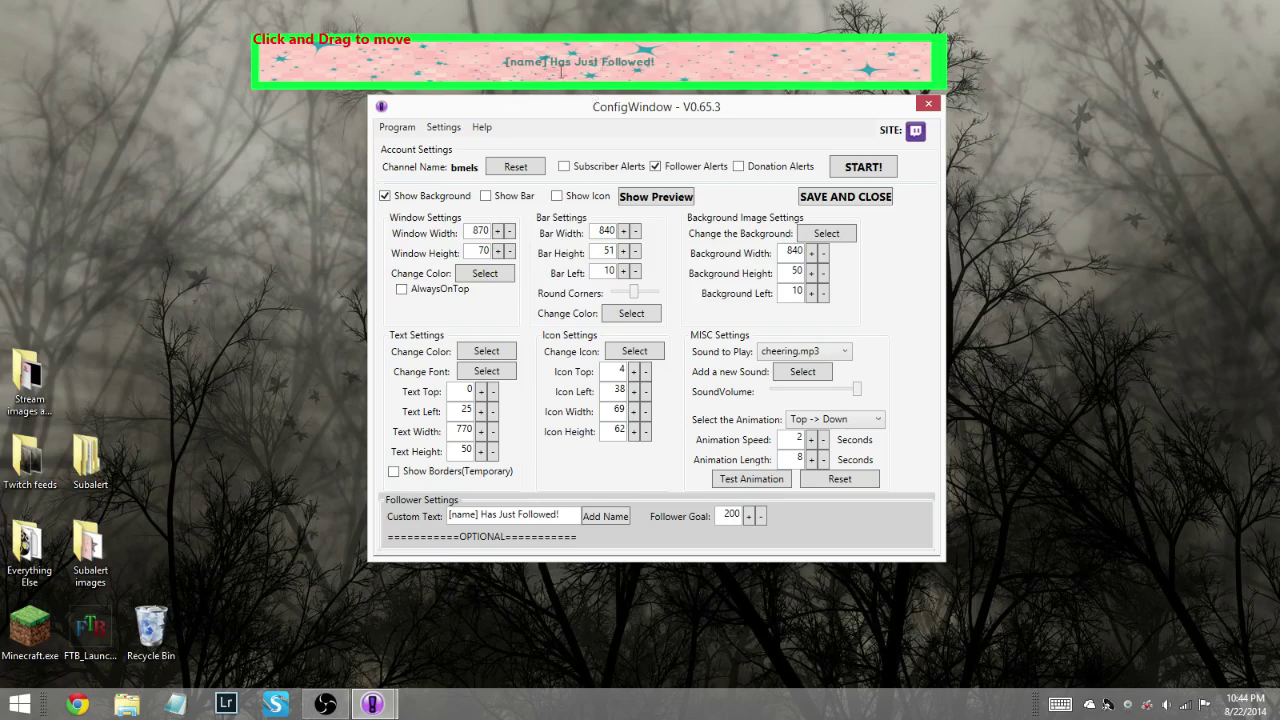
Change the alert text font to Segoe Script size 22.
click(487, 372)
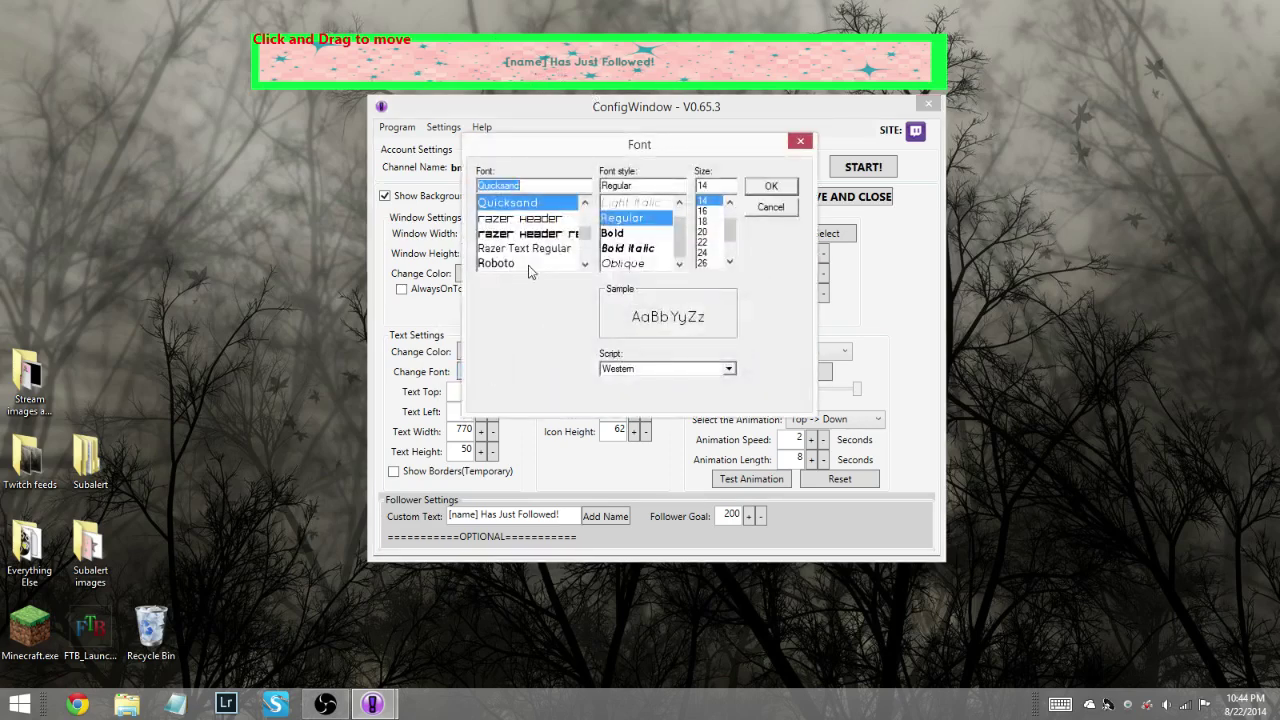
scroll(530, 215, down, 4)
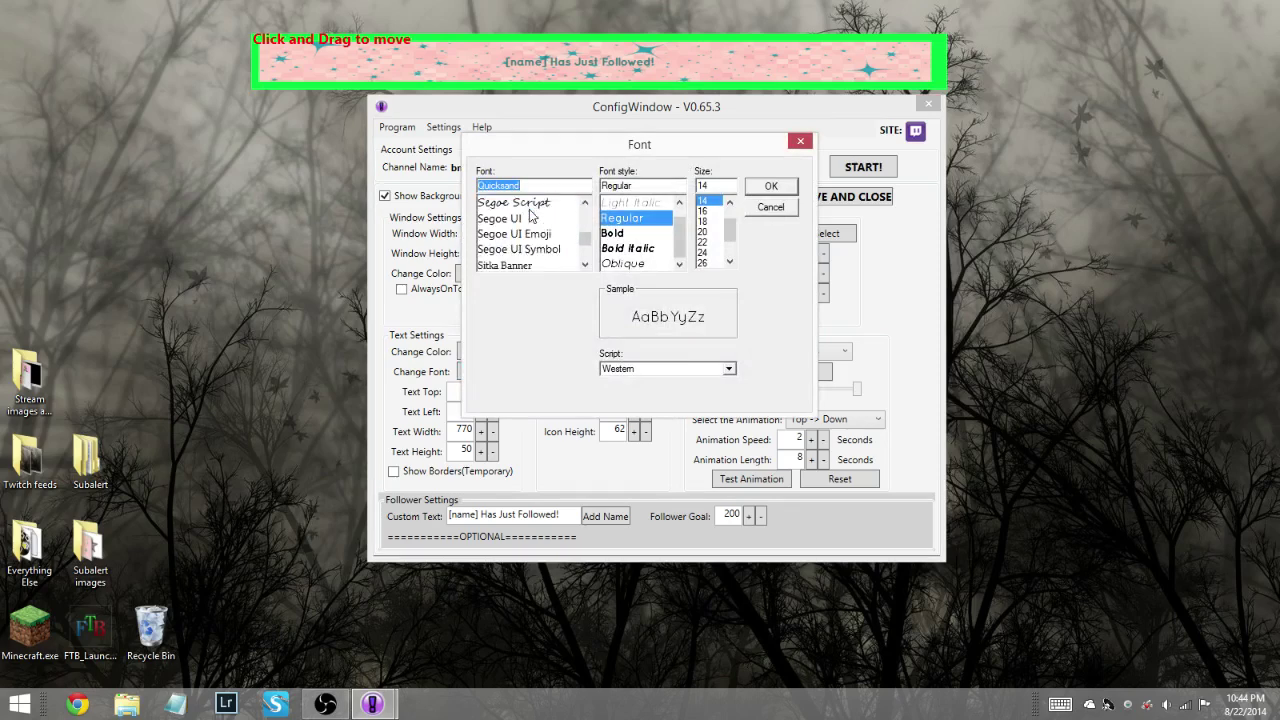
click(530, 209)
click(706, 242)
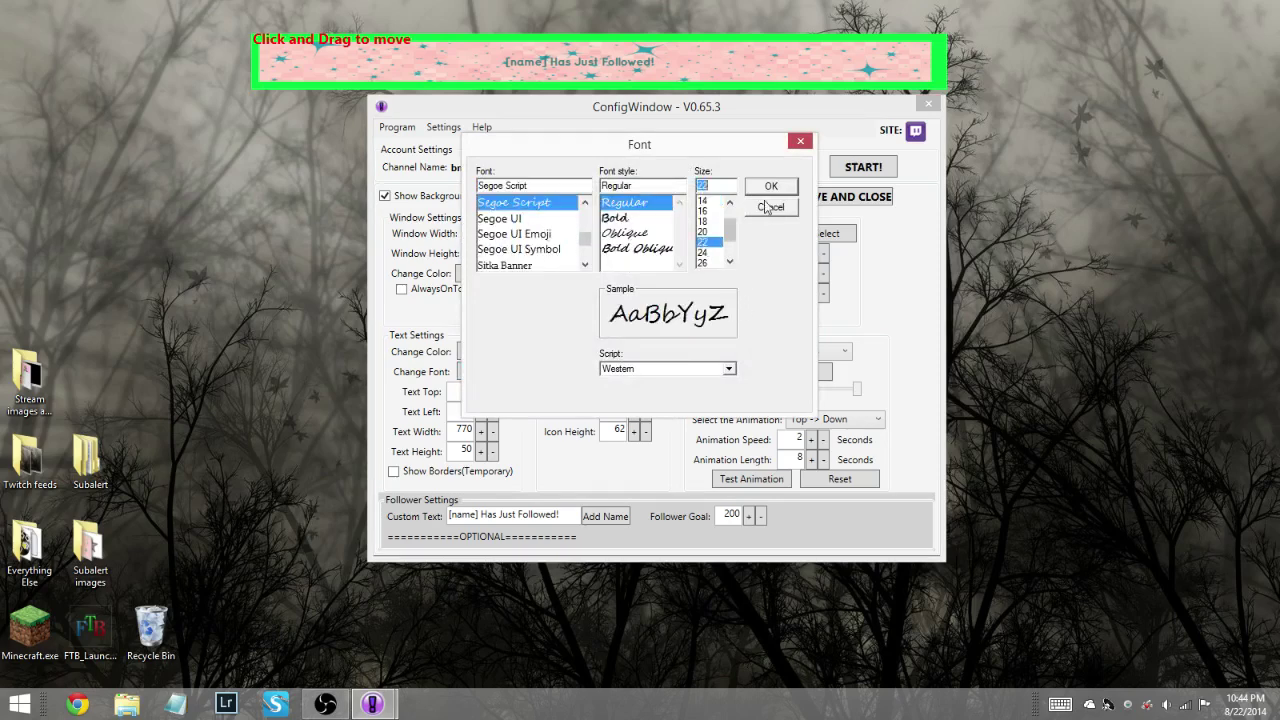
click(771, 188)
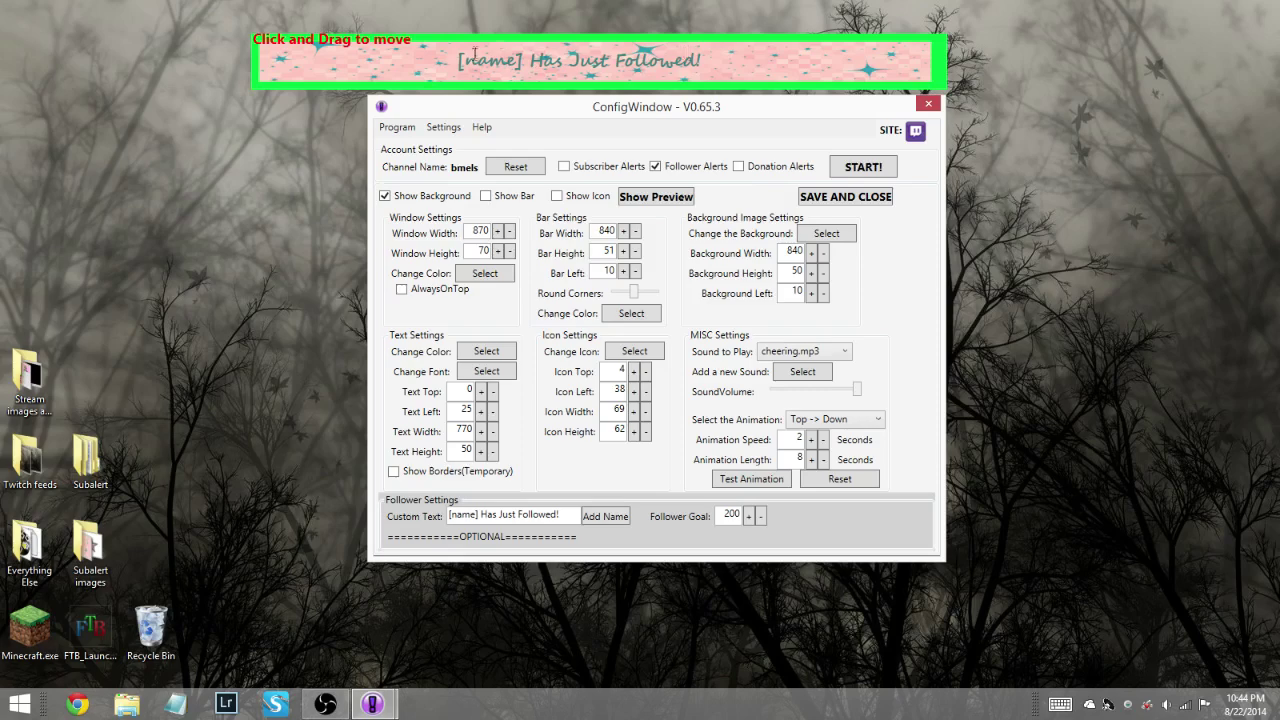
click(480, 375)
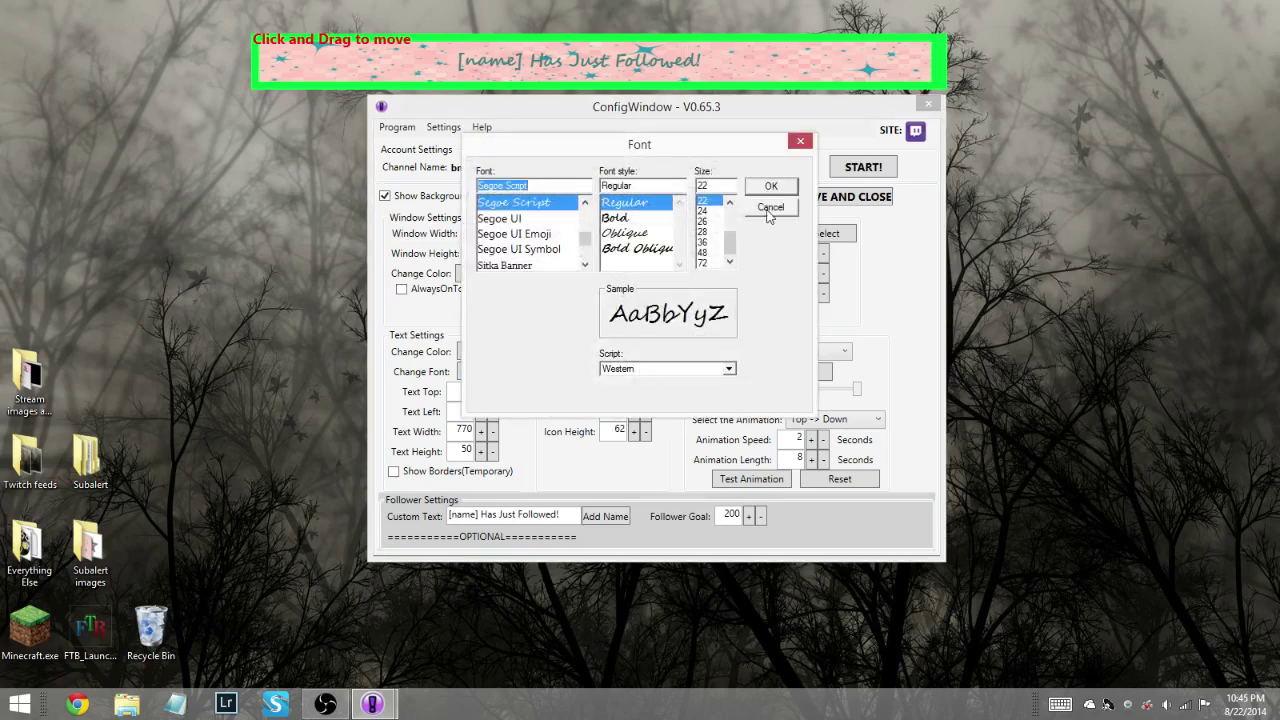
click(769, 208)
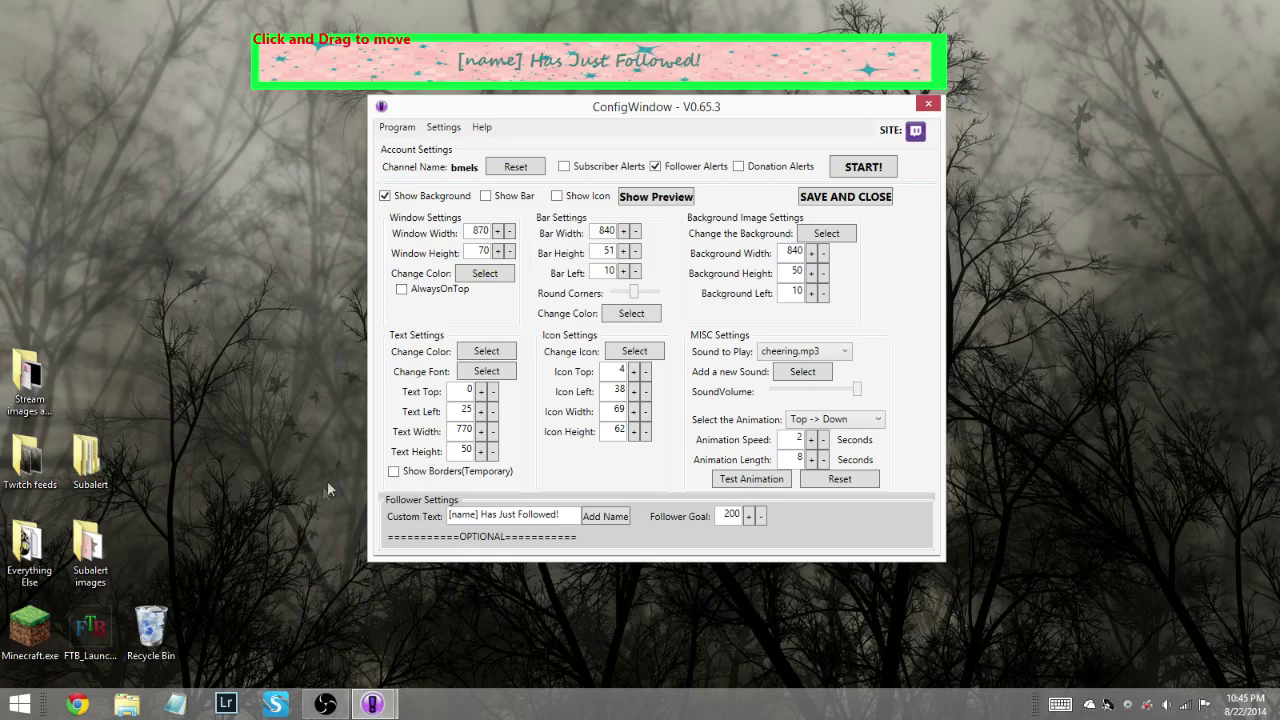
Briefly show then remove the text border, and turn the icon on.
click(394, 473)
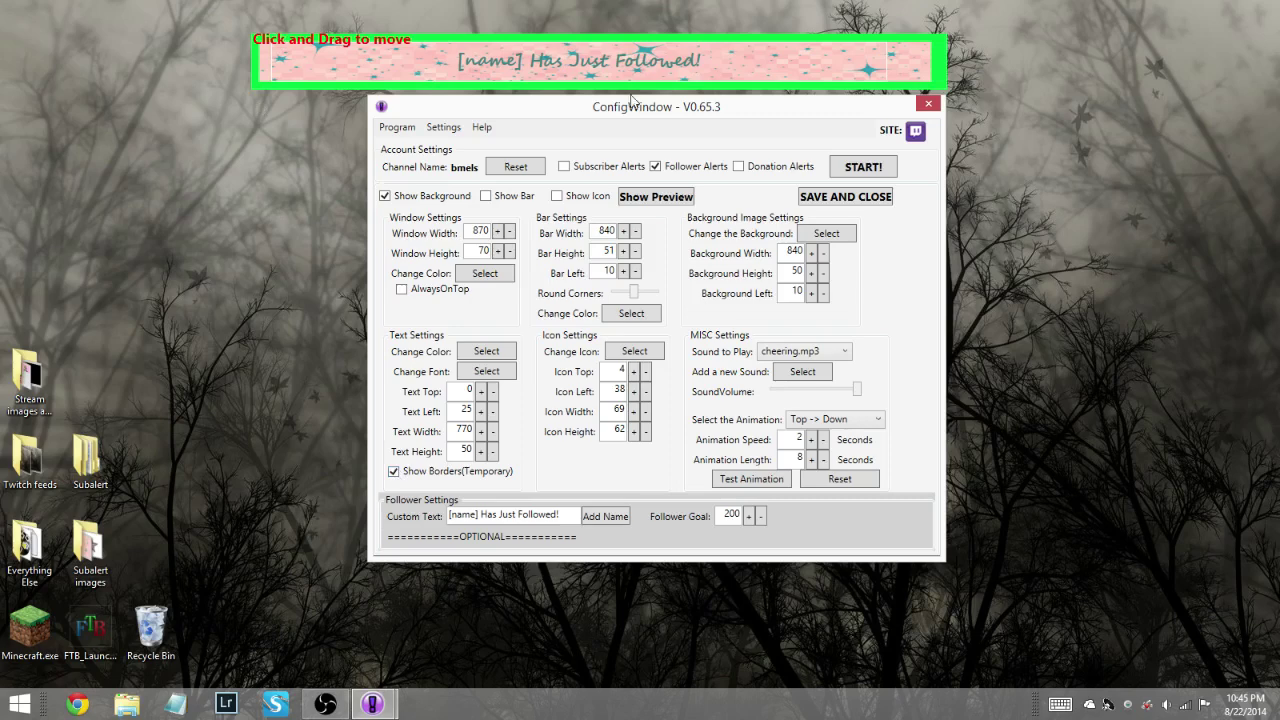
click(395, 472)
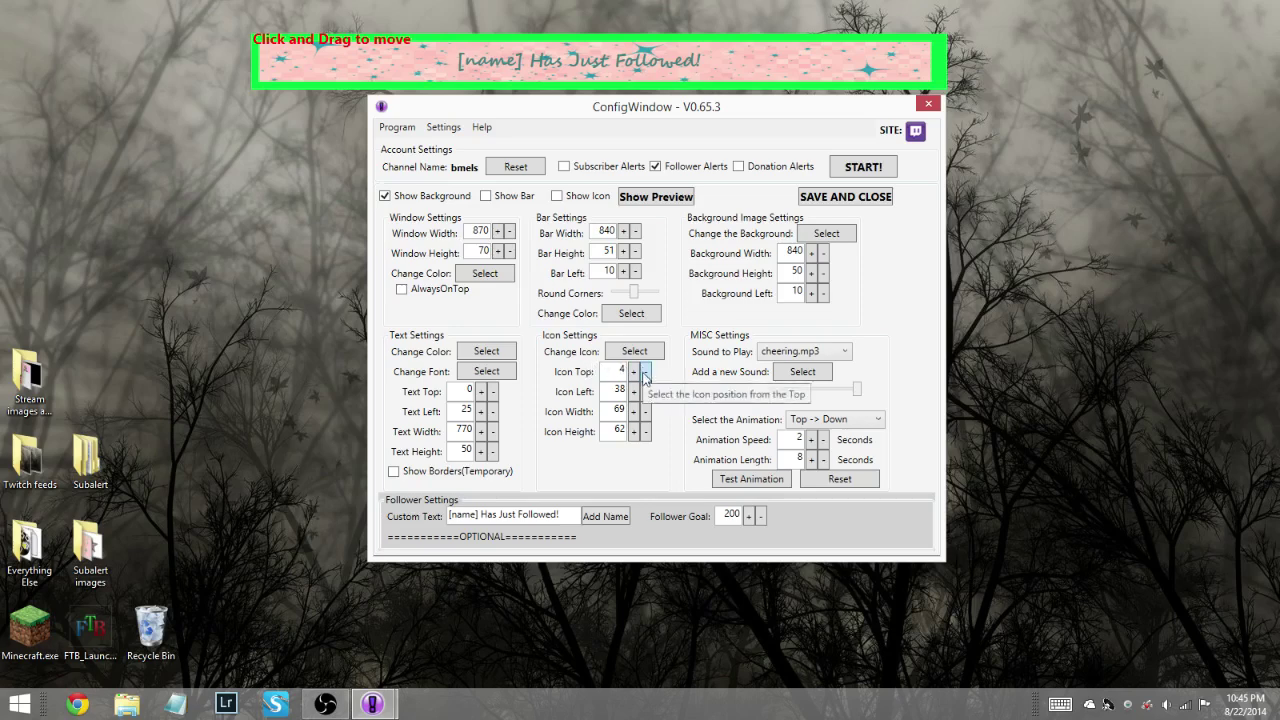
click(557, 196)
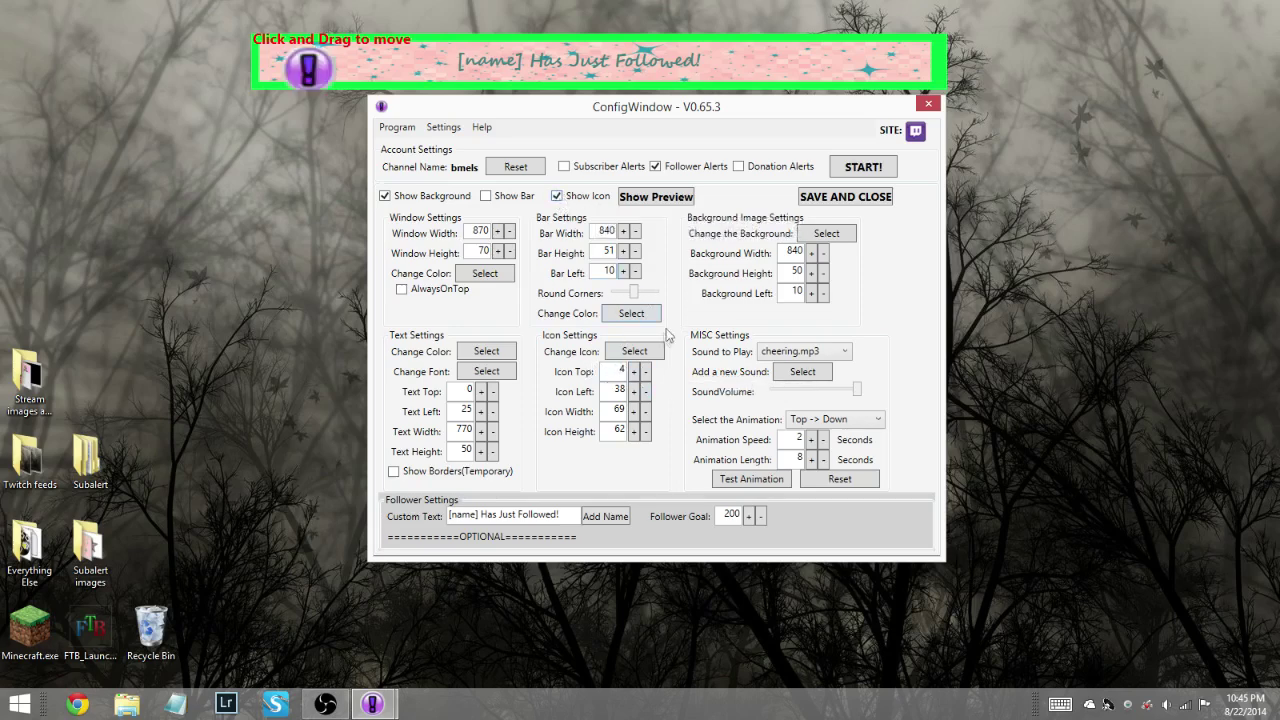
Shrink the icon to 53 wide by 44 high, then switch it off again.
click(646, 412)
click(646, 412)
click(645, 432)
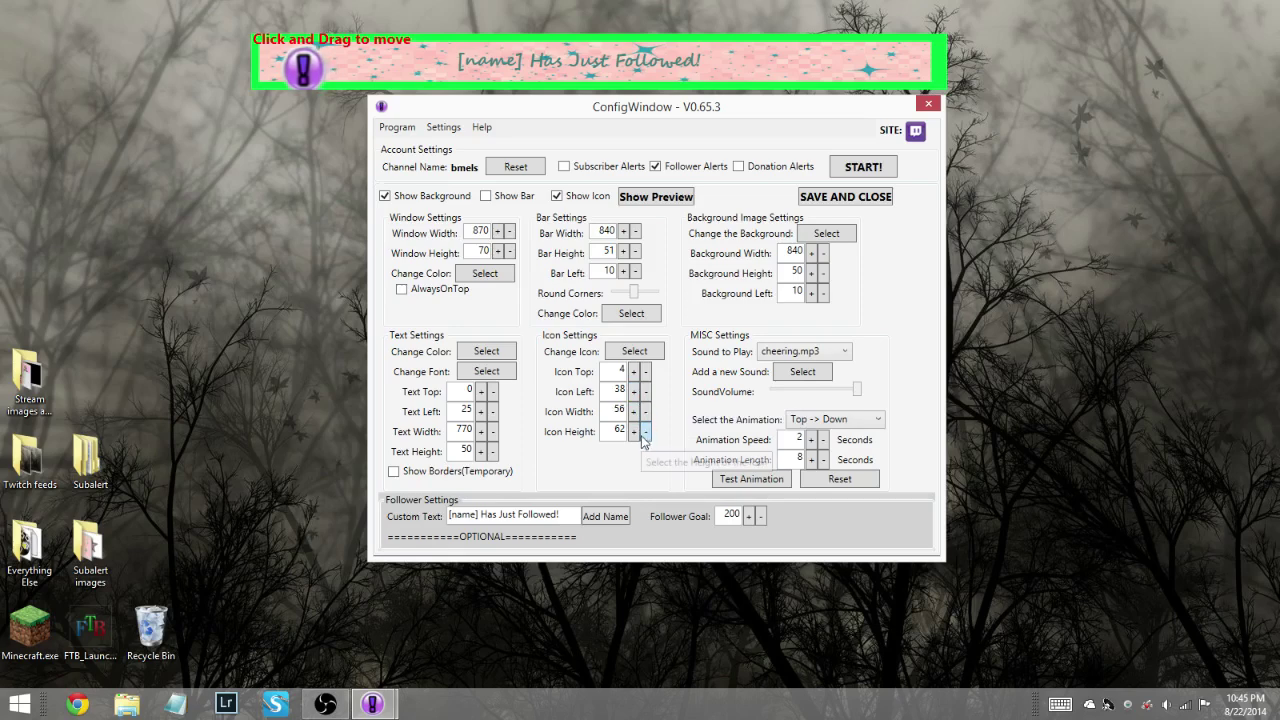
click(645, 432)
click(645, 432)
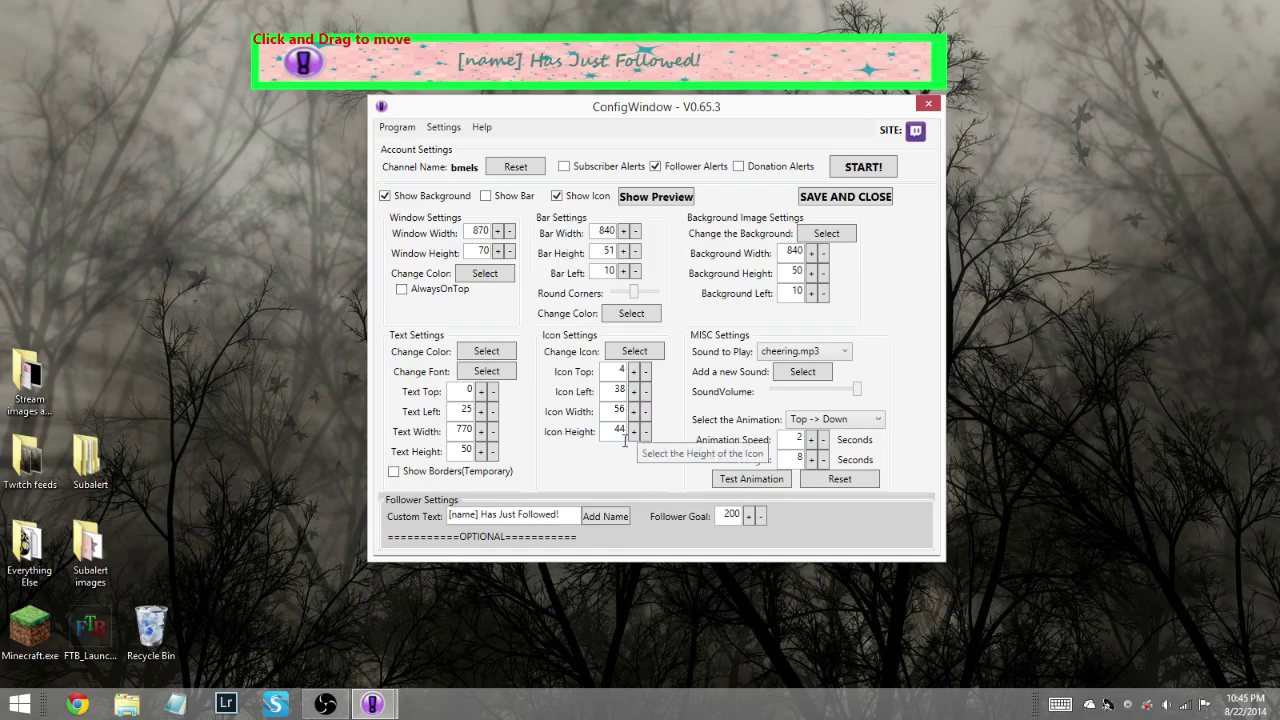
click(646, 413)
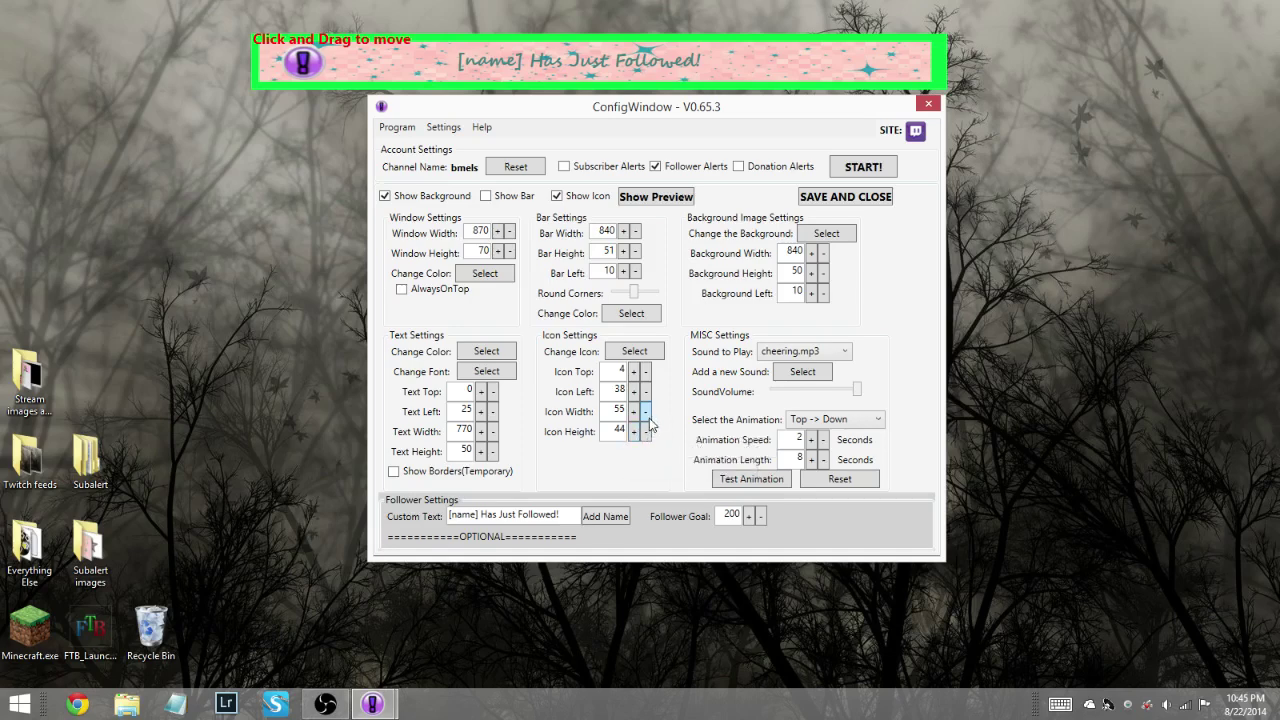
click(646, 413)
click(557, 196)
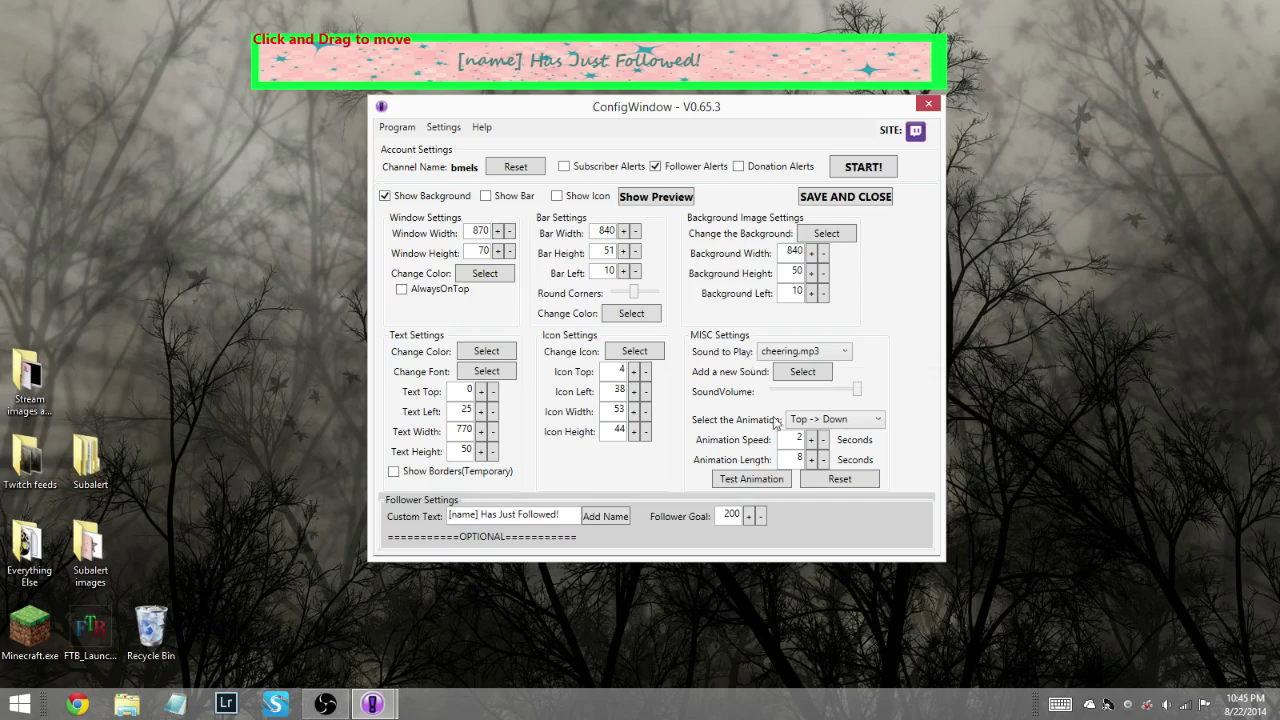
click(805, 351)
click(805, 367)
click(765, 482)
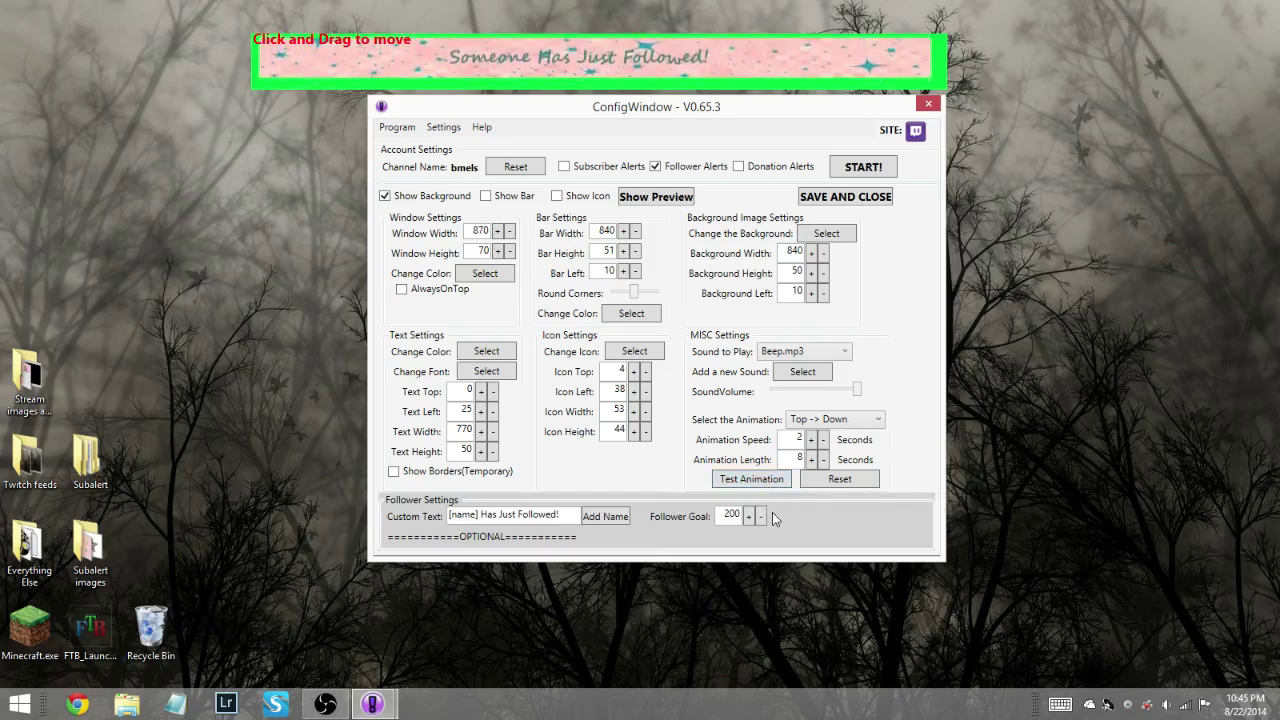
click(828, 354)
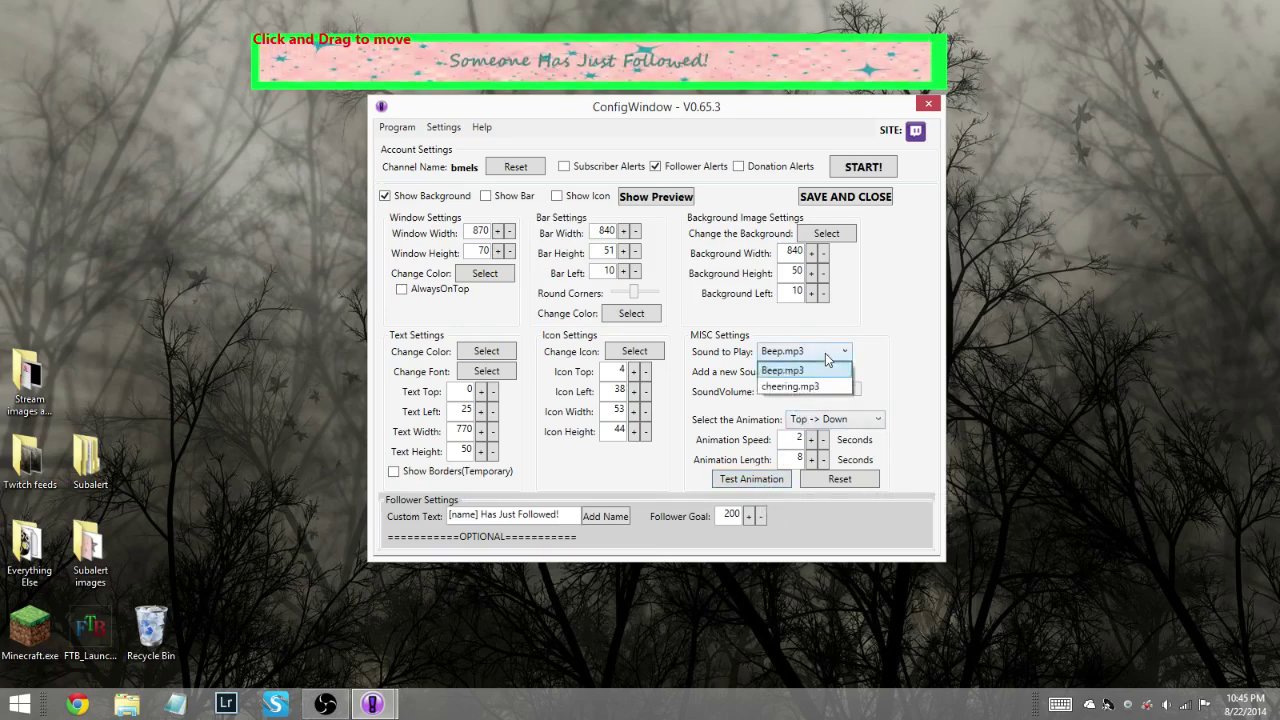
click(804, 386)
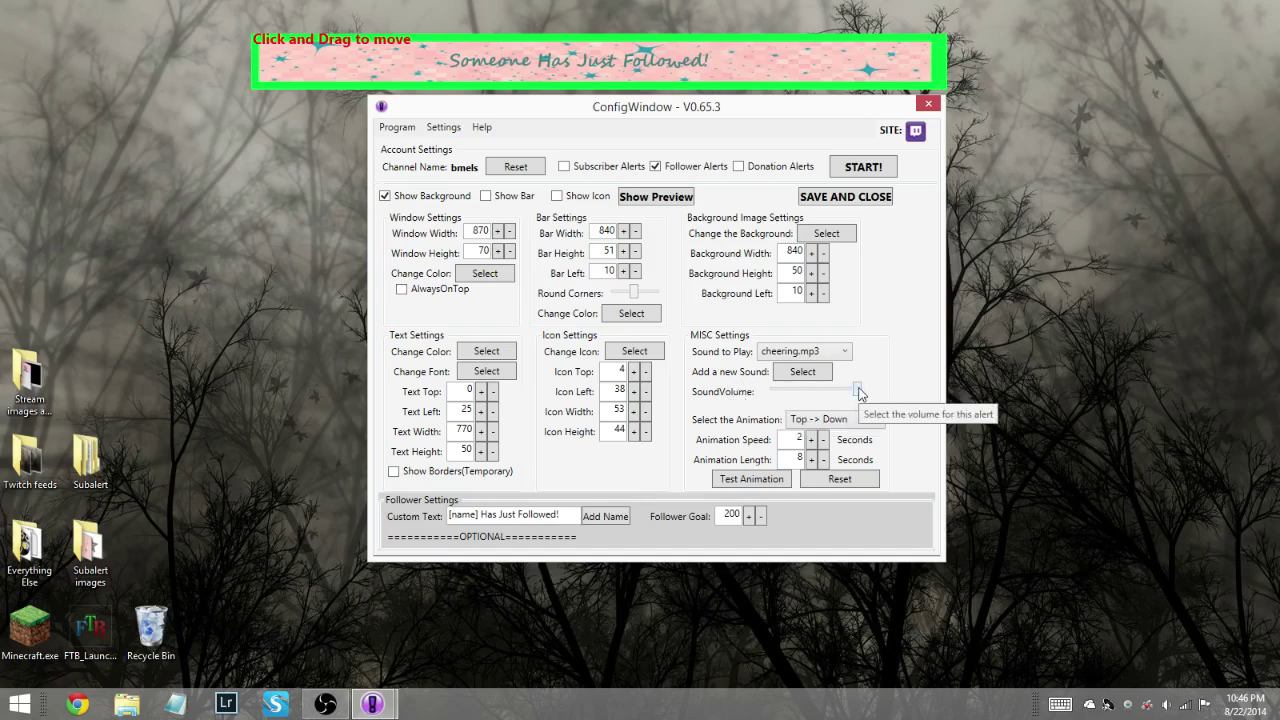
mouse_move(857, 391)
mouse_down()
mouse_move(773, 391)
mouse_move(858, 391)
mouse_up()
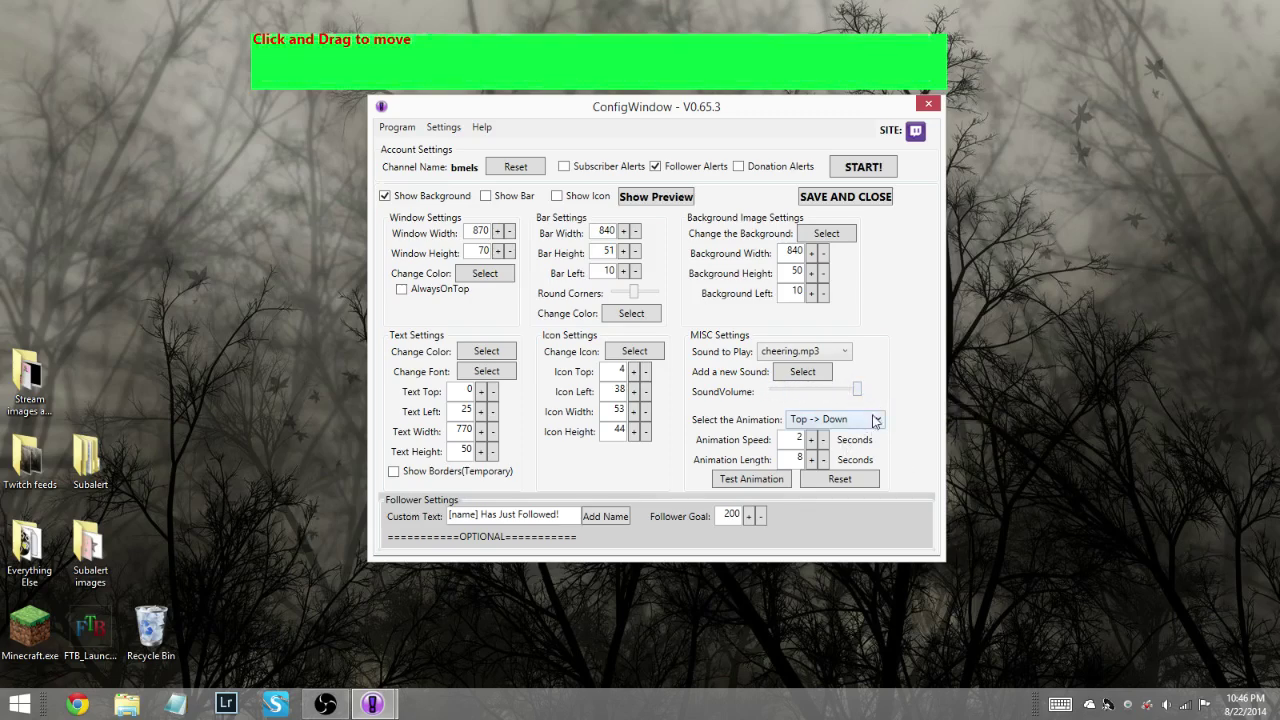
click(875, 420)
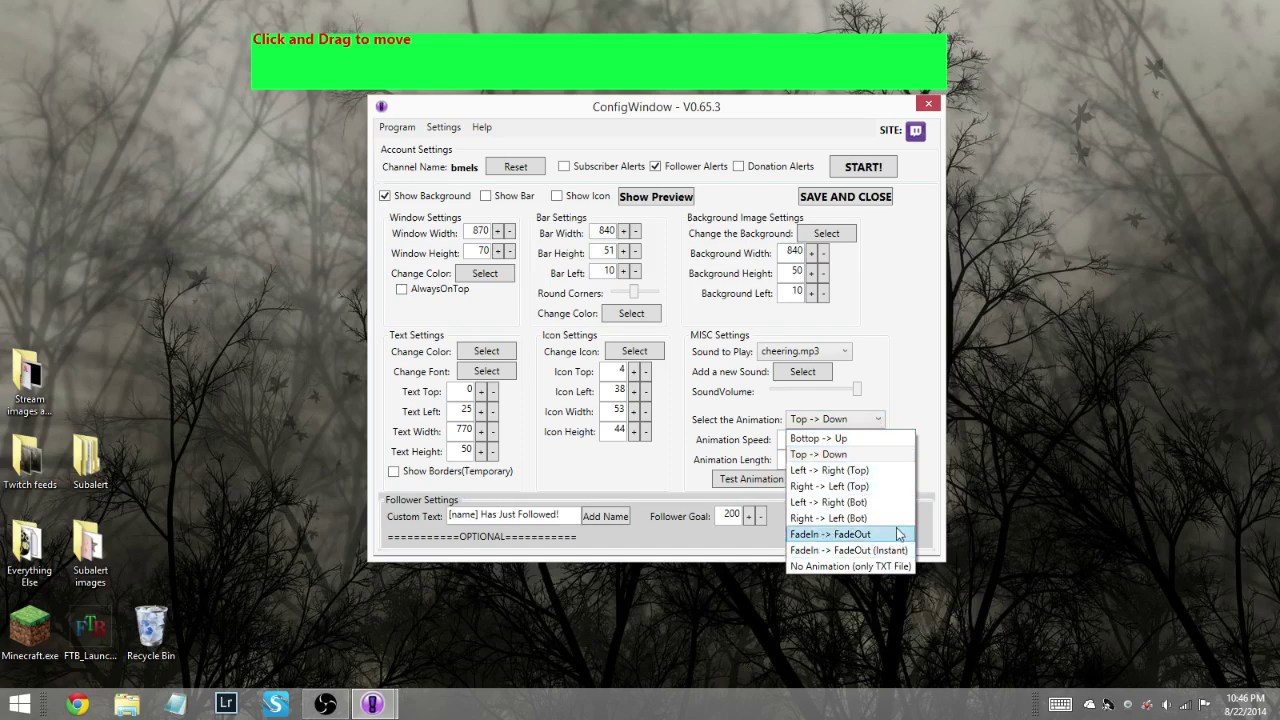
Try Left -> Right (Bot), then set the Left -> Right (Top) animation and preview it.
click(878, 502)
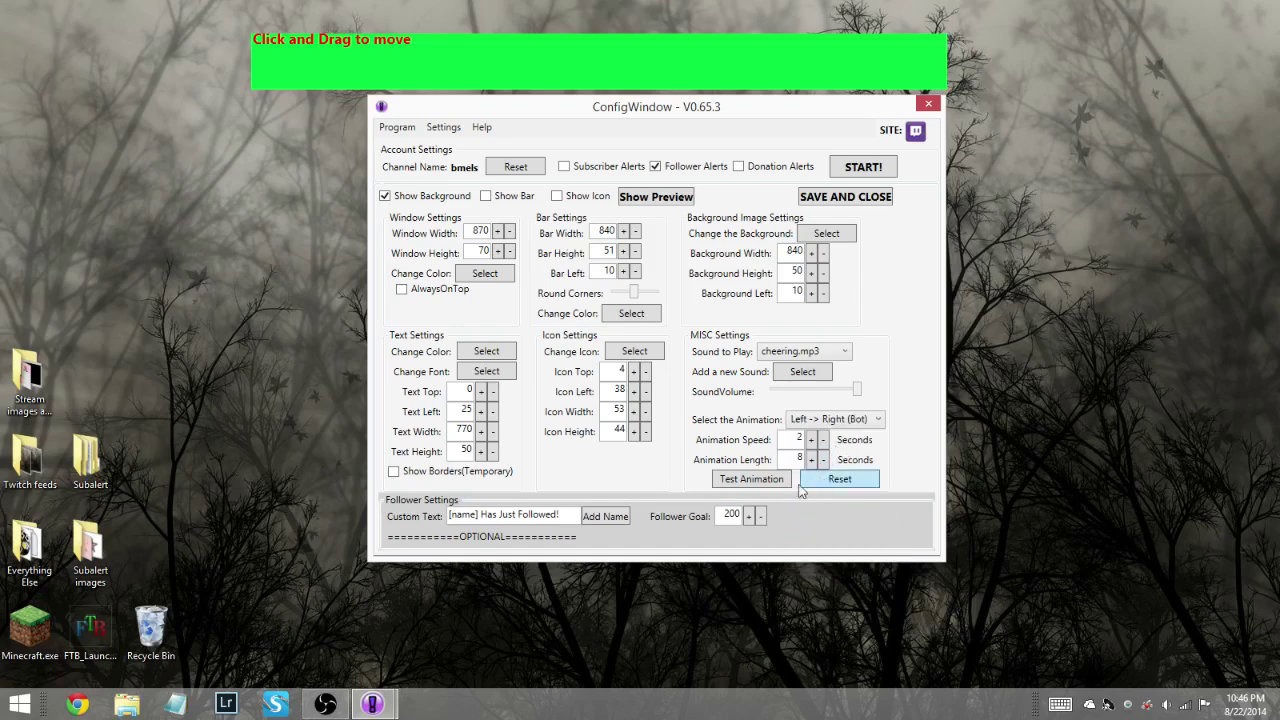
click(768, 482)
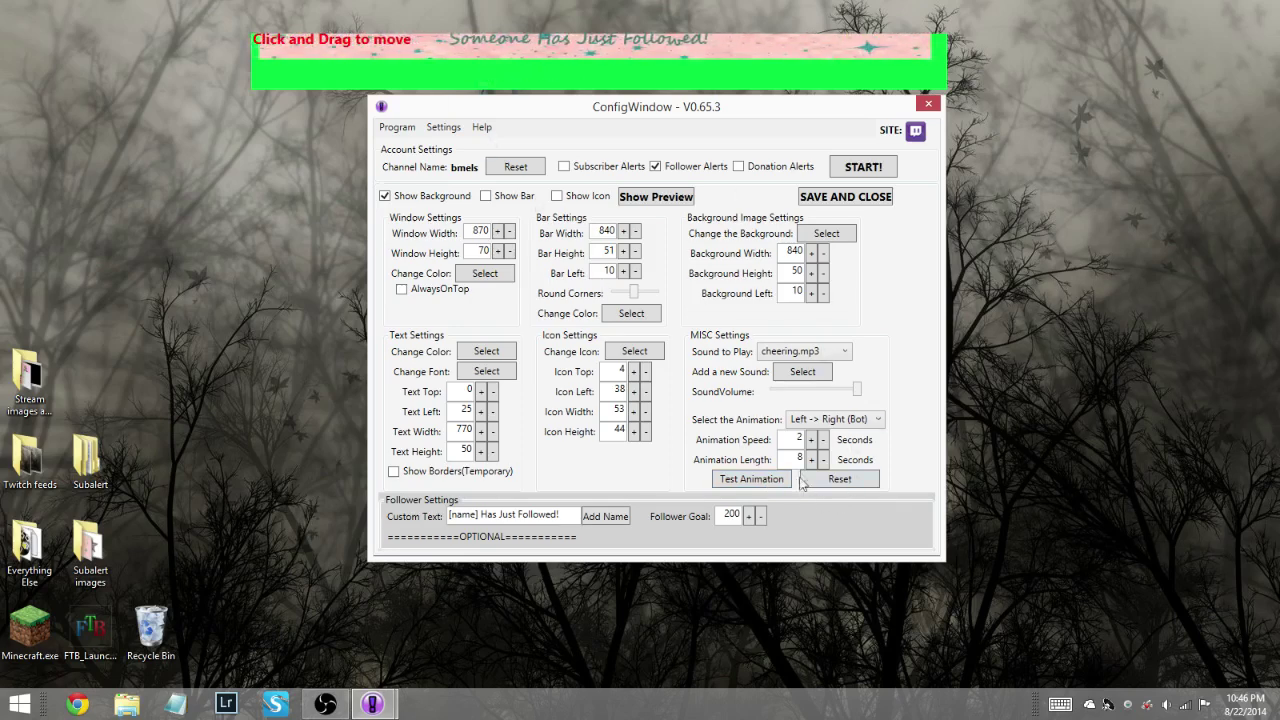
click(848, 422)
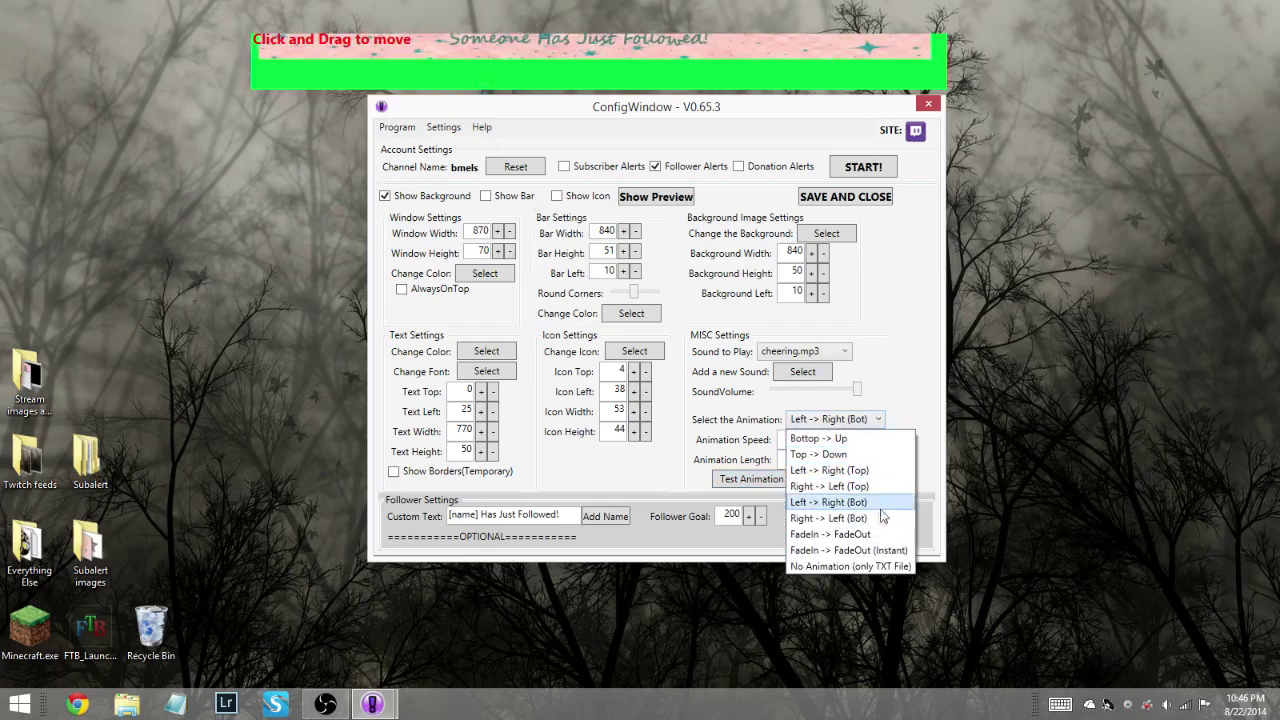
click(862, 470)
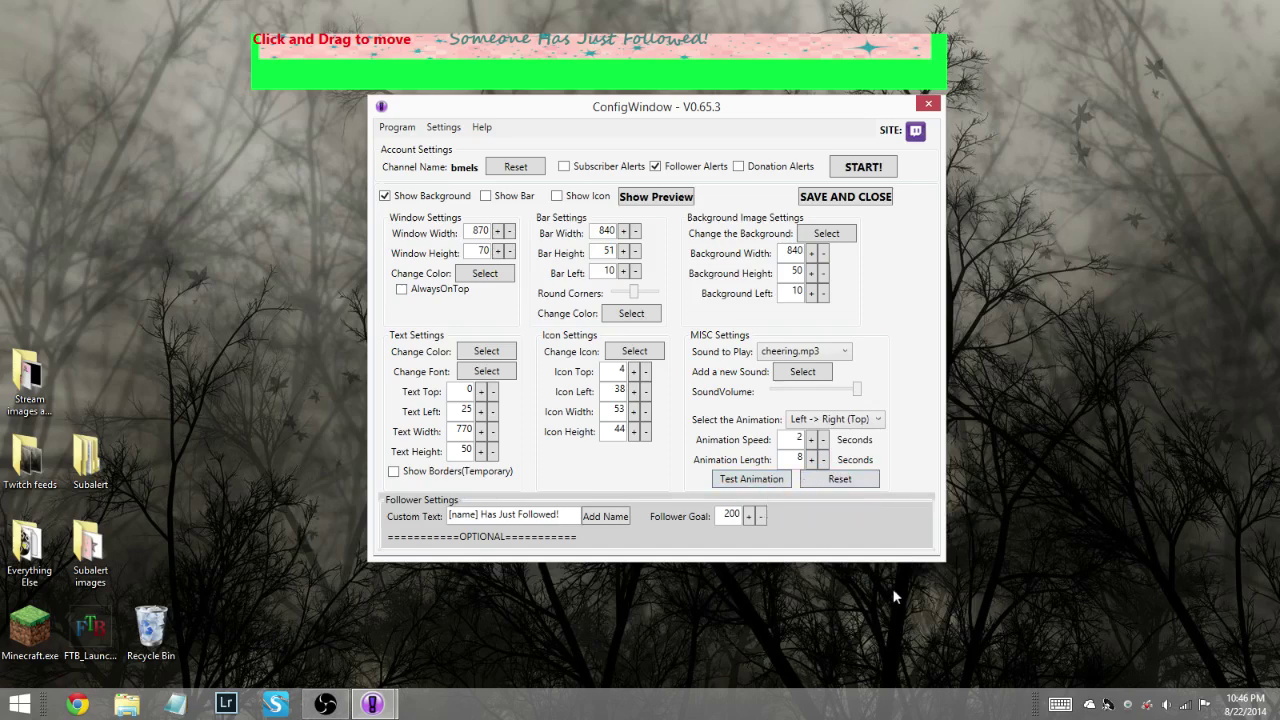
click(840, 479)
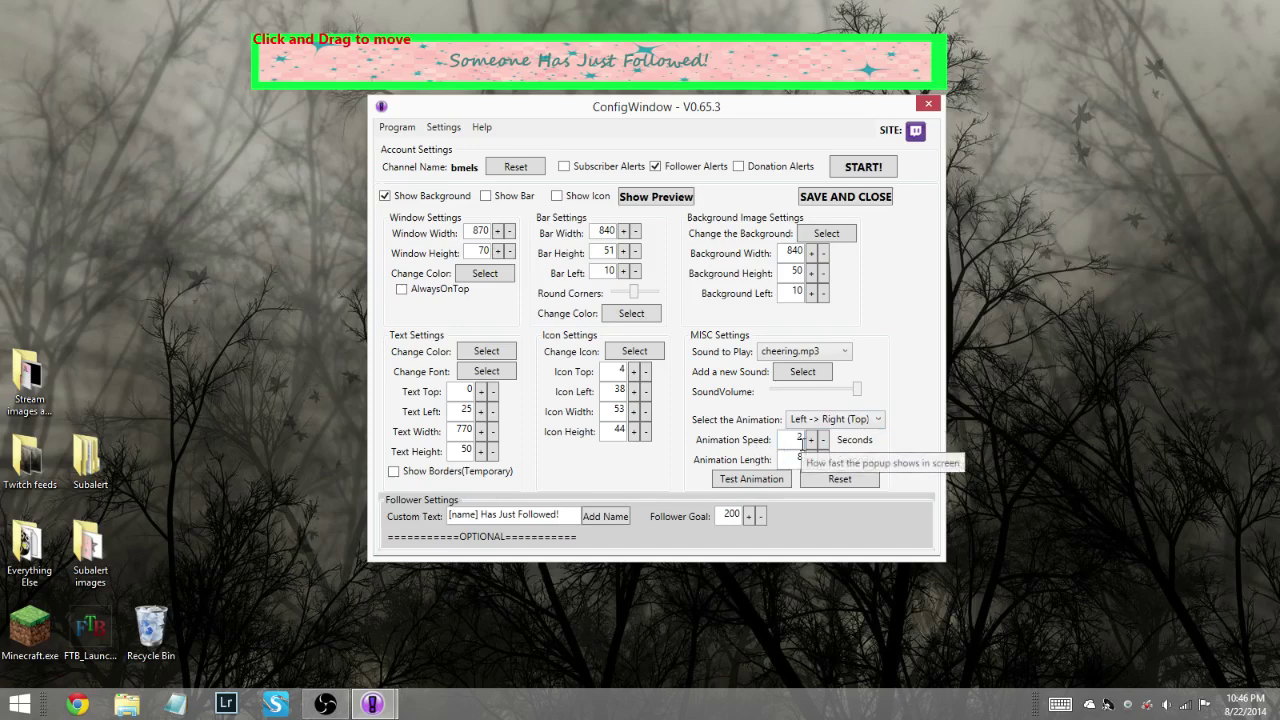
click(740, 477)
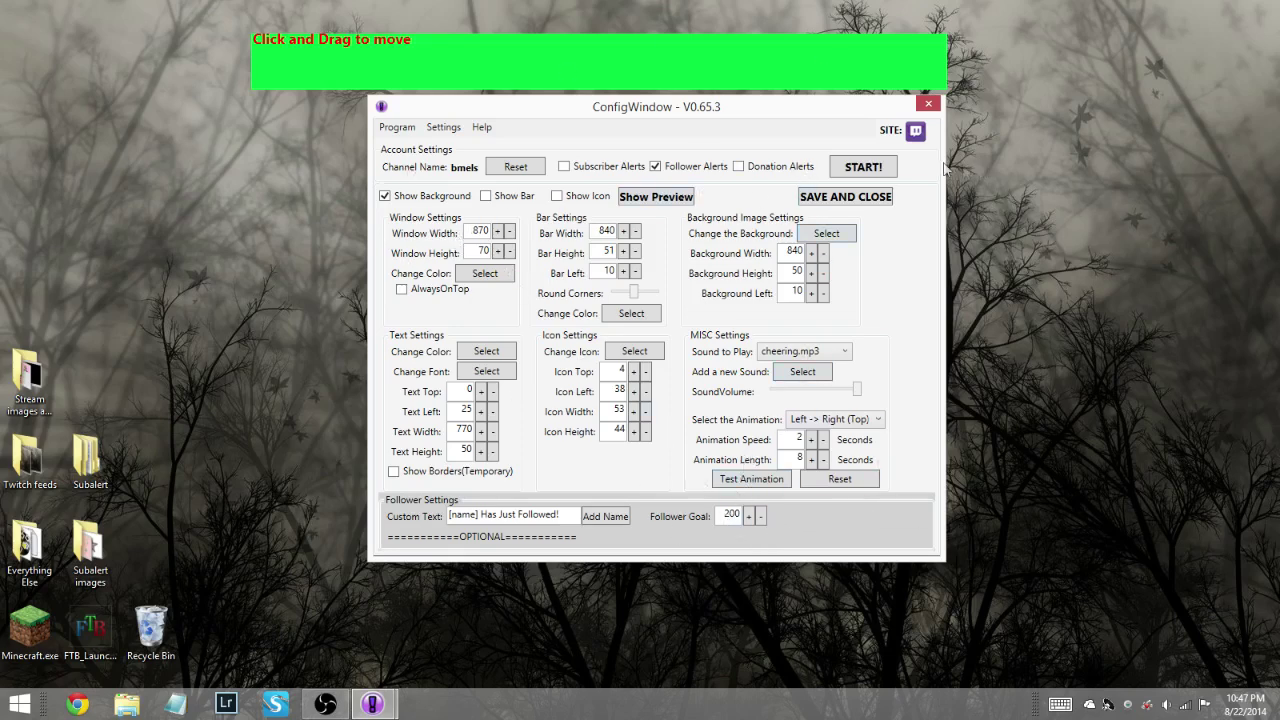
Save the follower alert settings and open the Subscriber Bar alert settings.
click(856, 199)
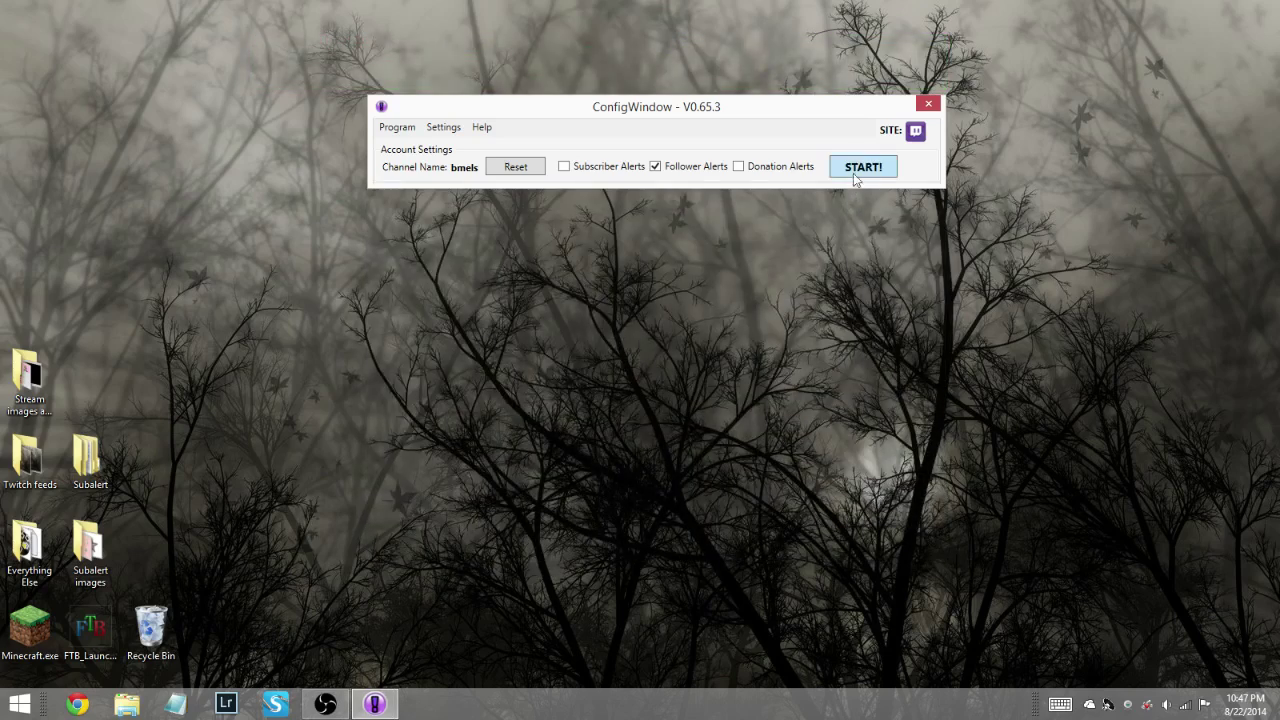
click(458, 127)
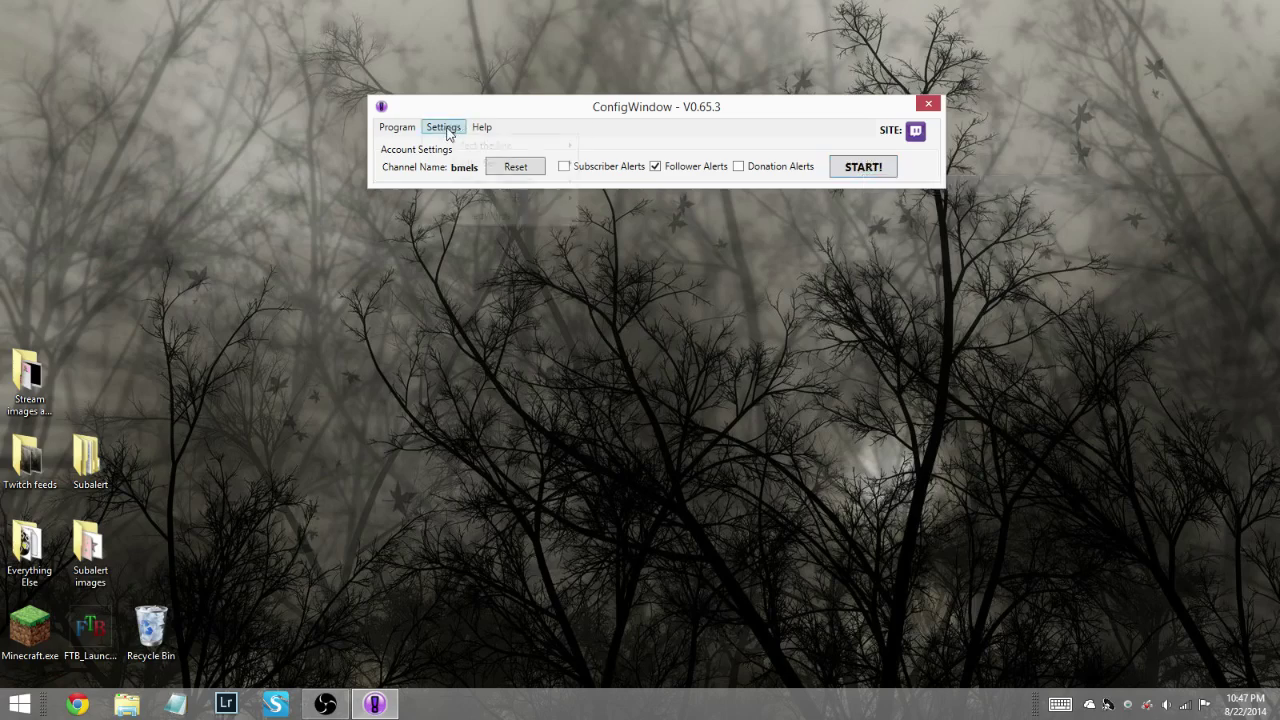
mouse_move(467, 147)
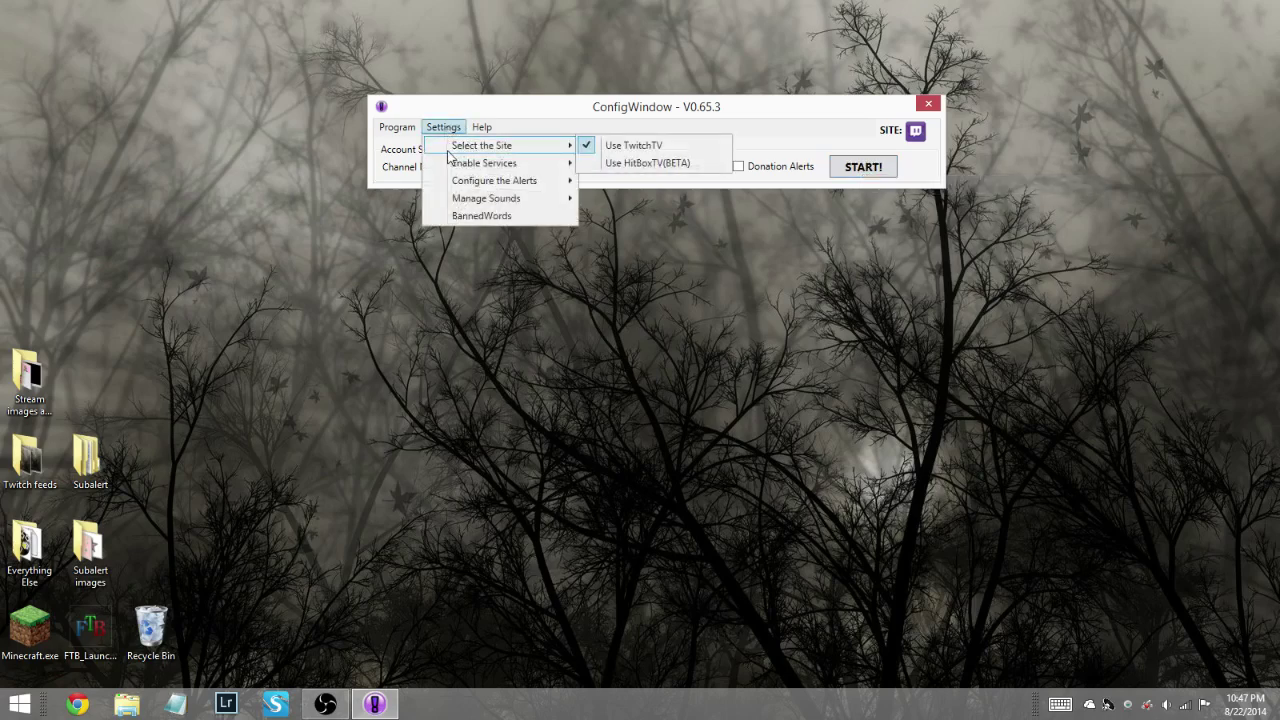
mouse_move(500, 185)
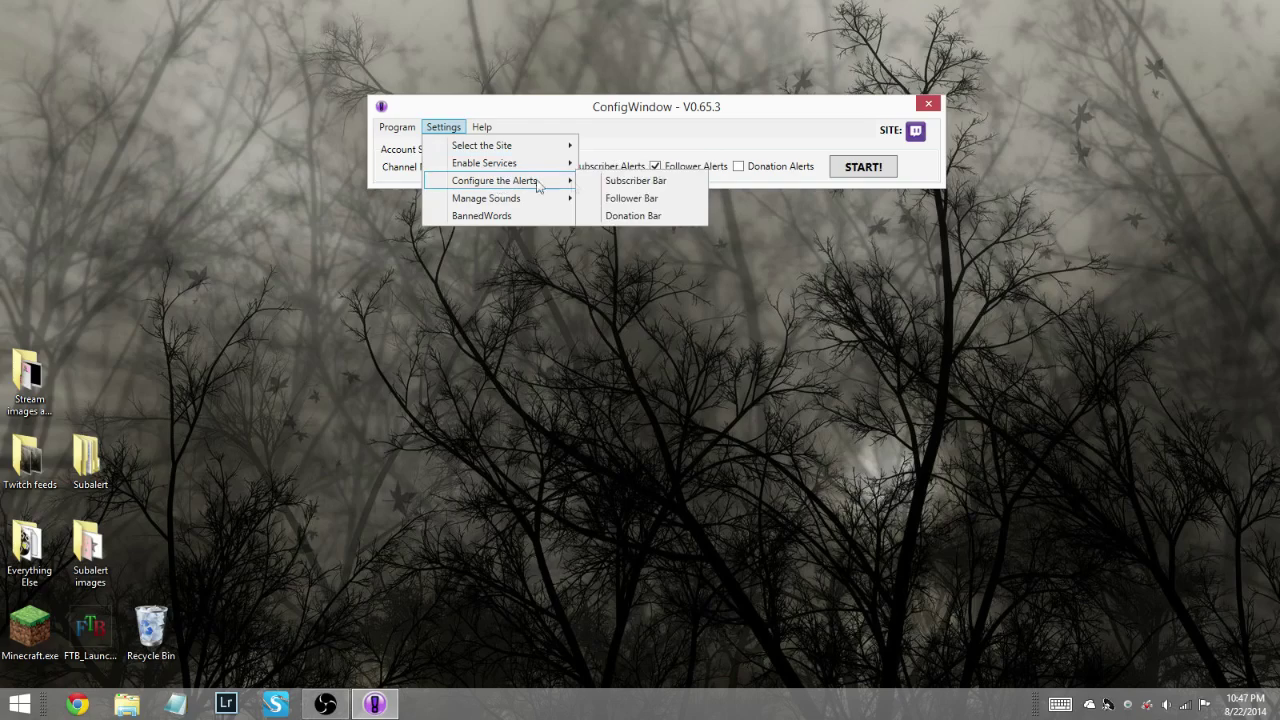
click(652, 184)
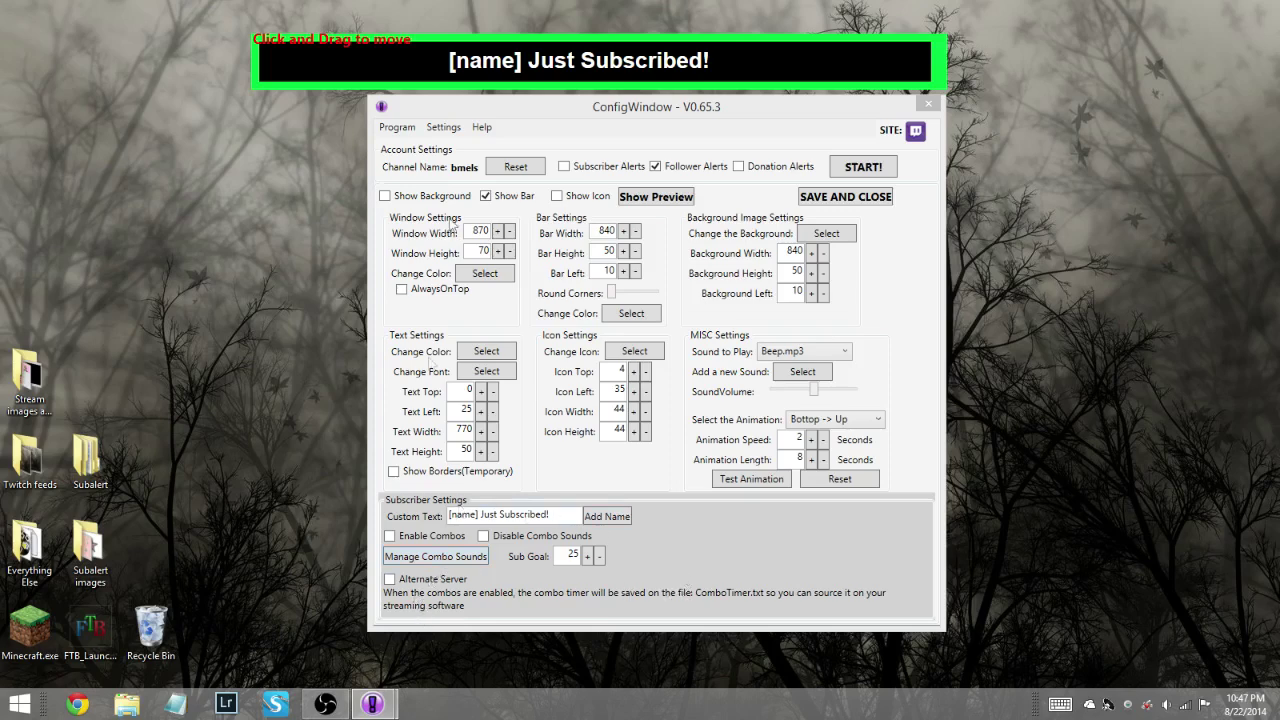
Switch SubAlert to the Donation Bar alert settings.
click(443, 127)
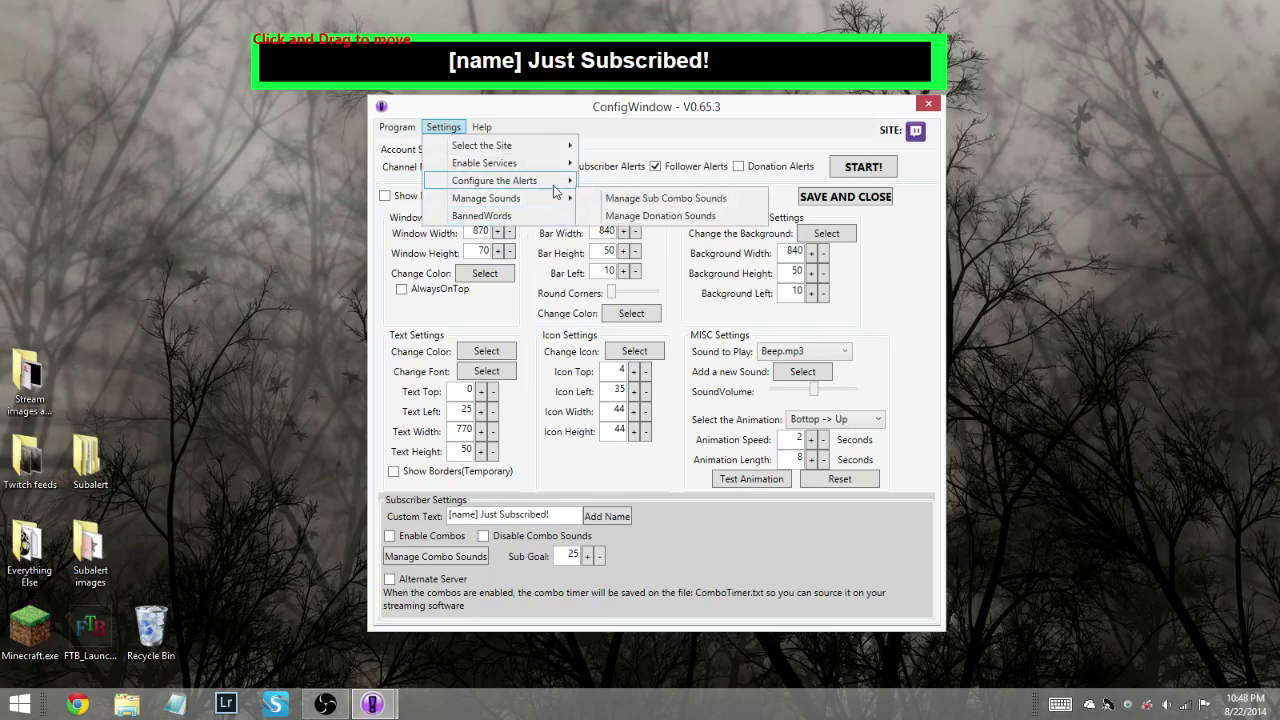
mouse_move(540, 181)
click(610, 216)
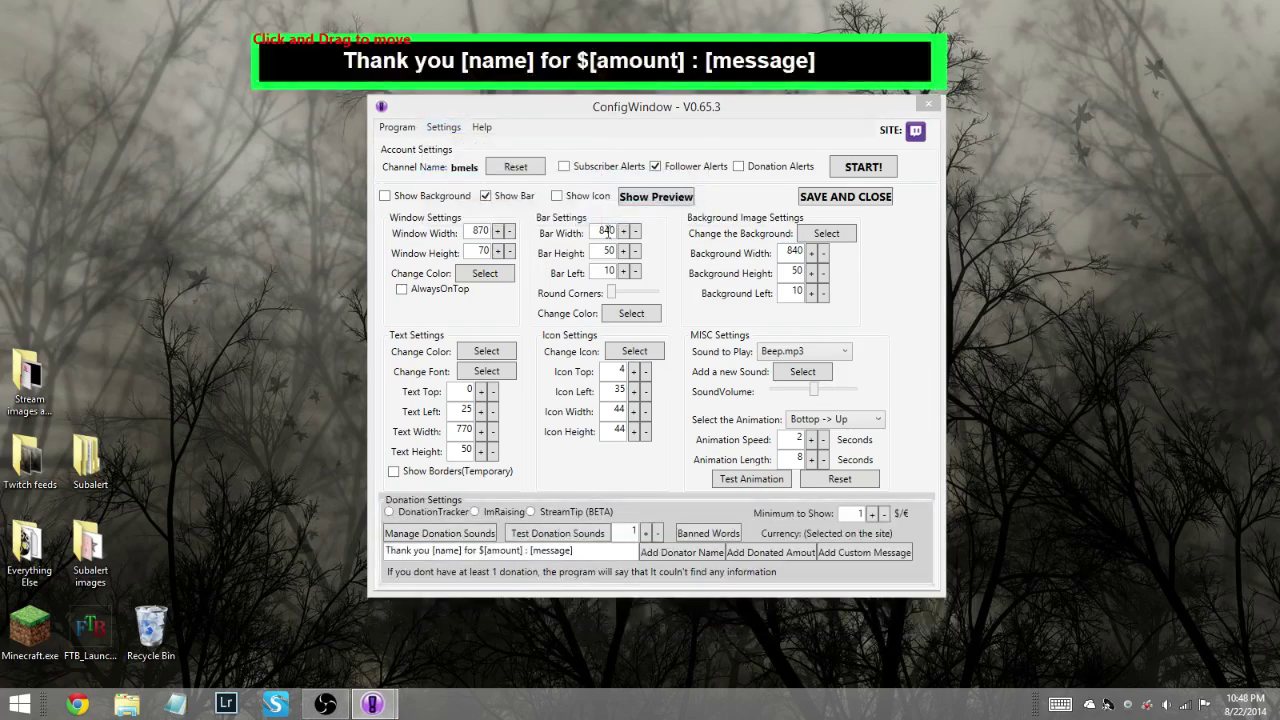
Browse the Manage Sounds submenu, then dismiss the settings menu without choosing anything.
click(446, 131)
mouse_move(555, 203)
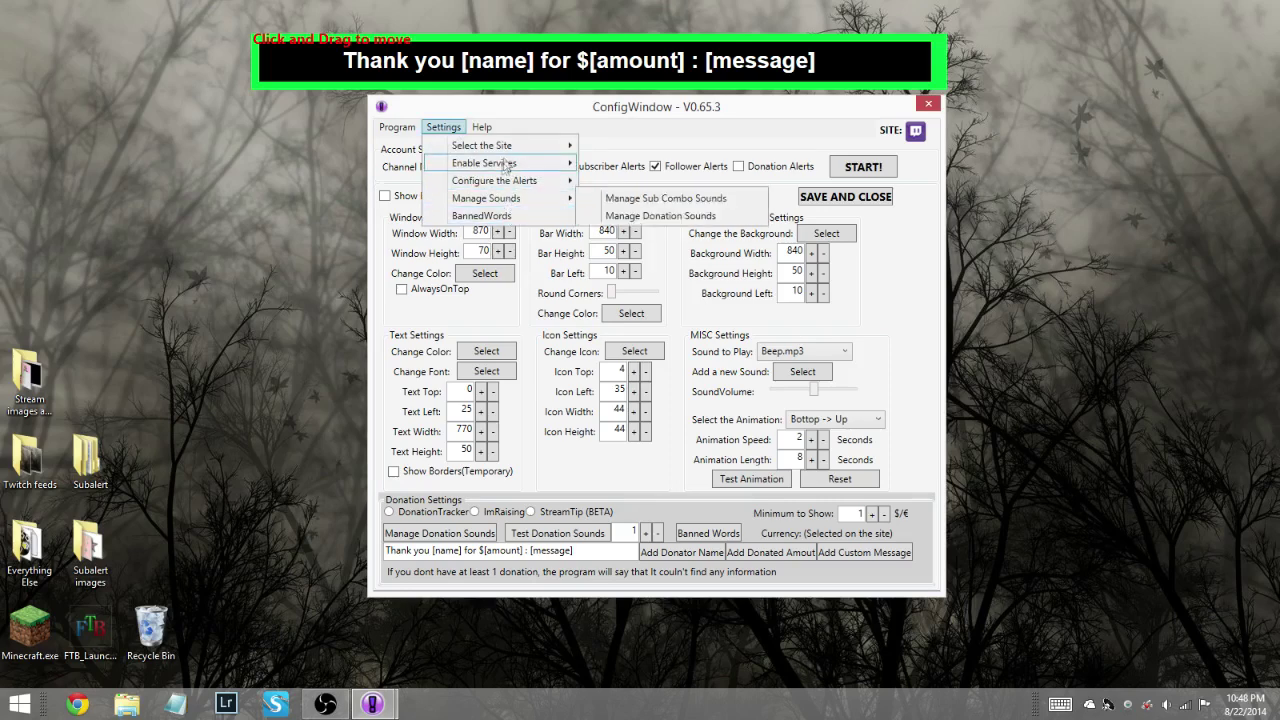
mouse_move(420, 140)
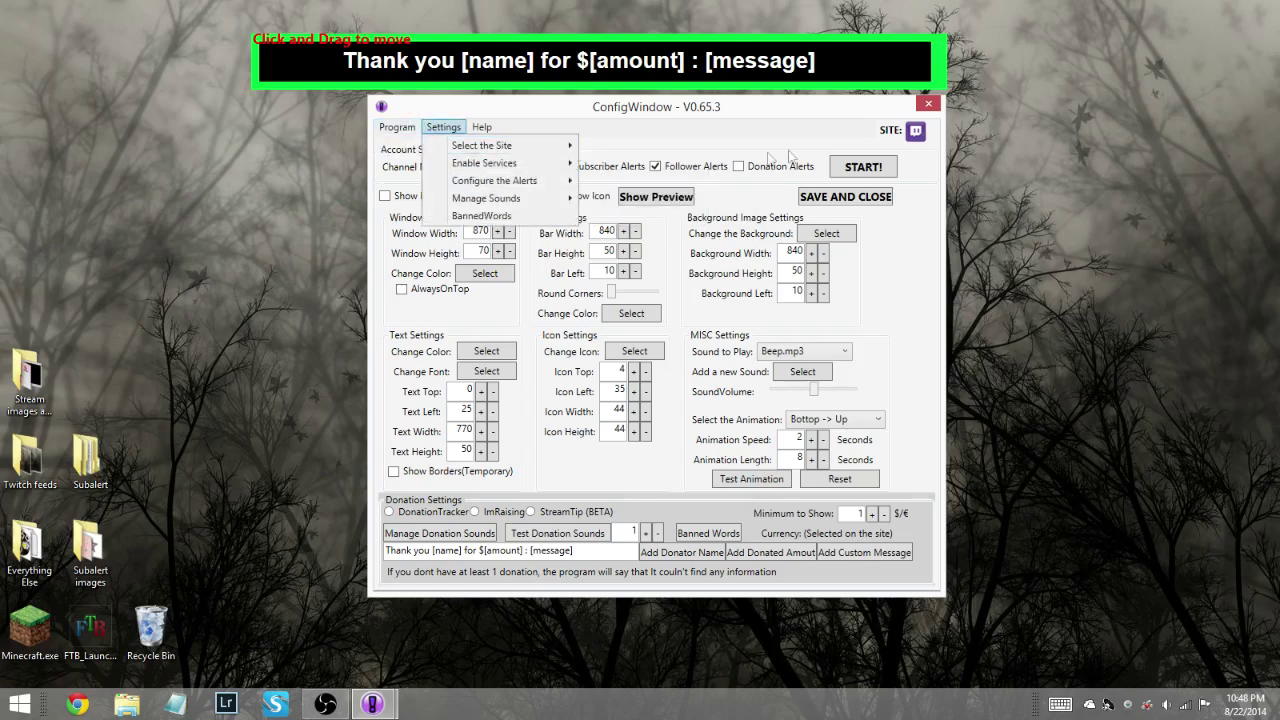
click(690, 130)
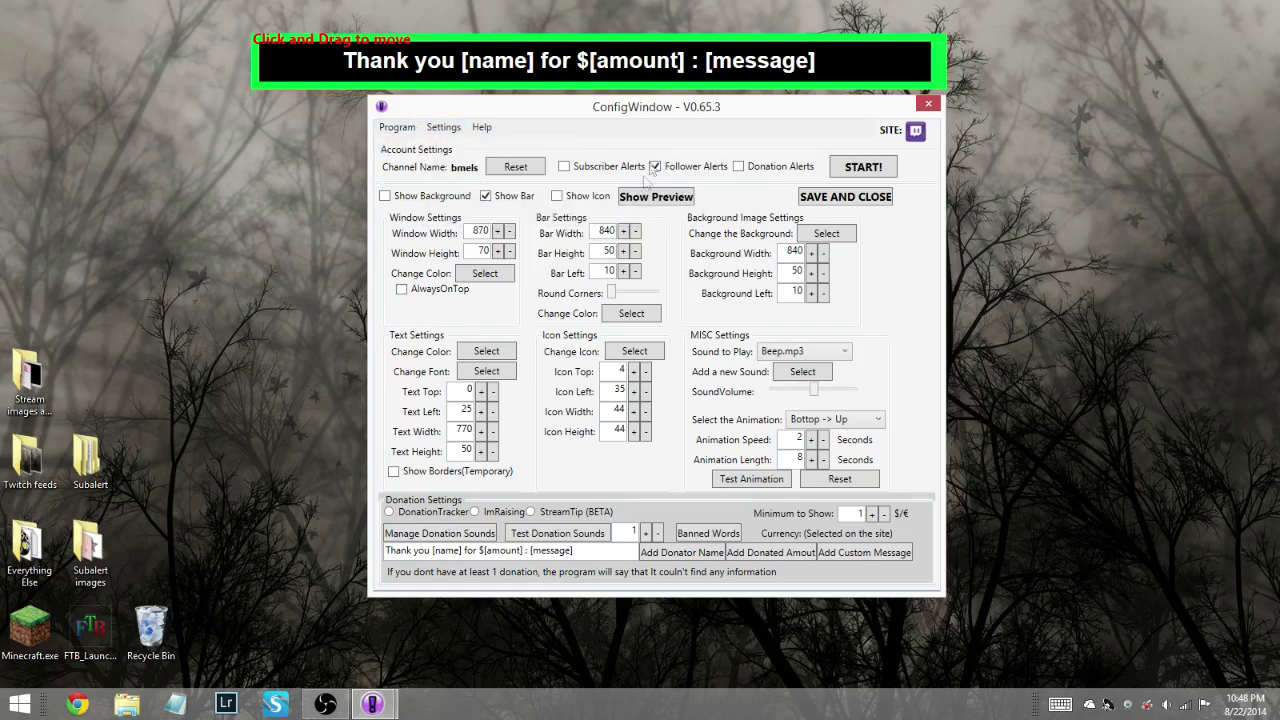
Save the donation alert settings and start the alerts, restarting them once from the config screen.
click(835, 197)
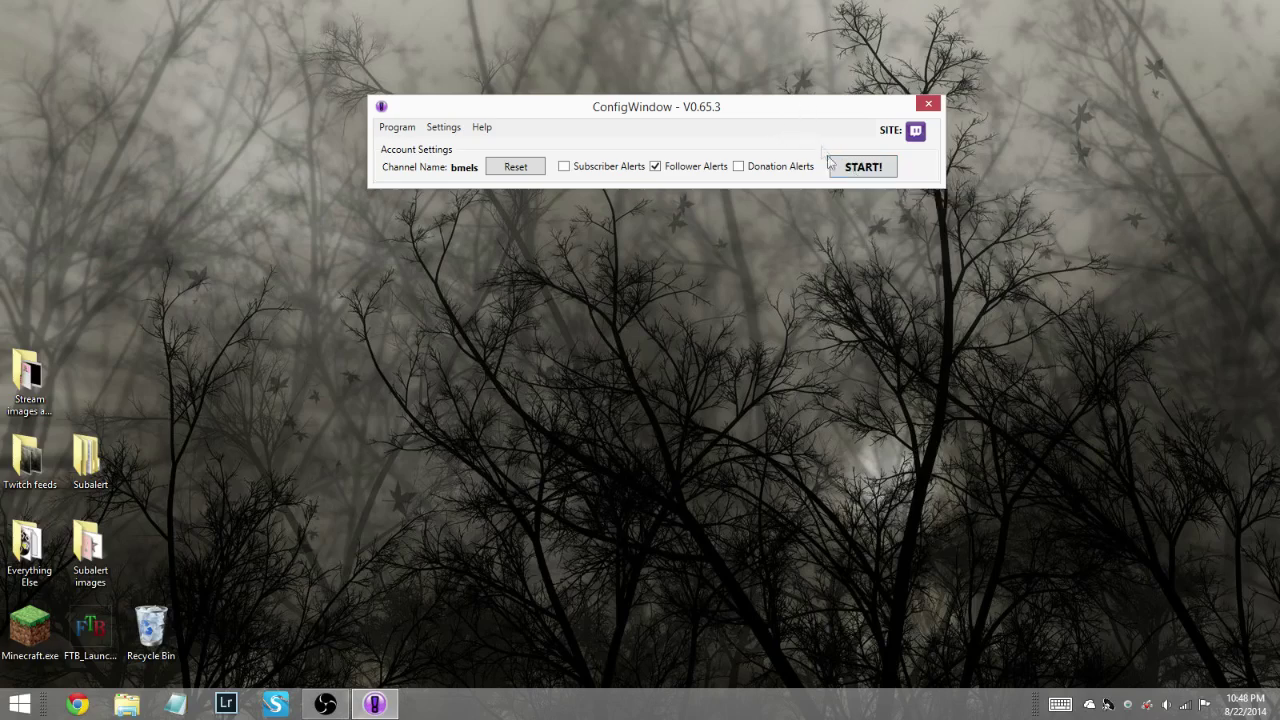
click(879, 174)
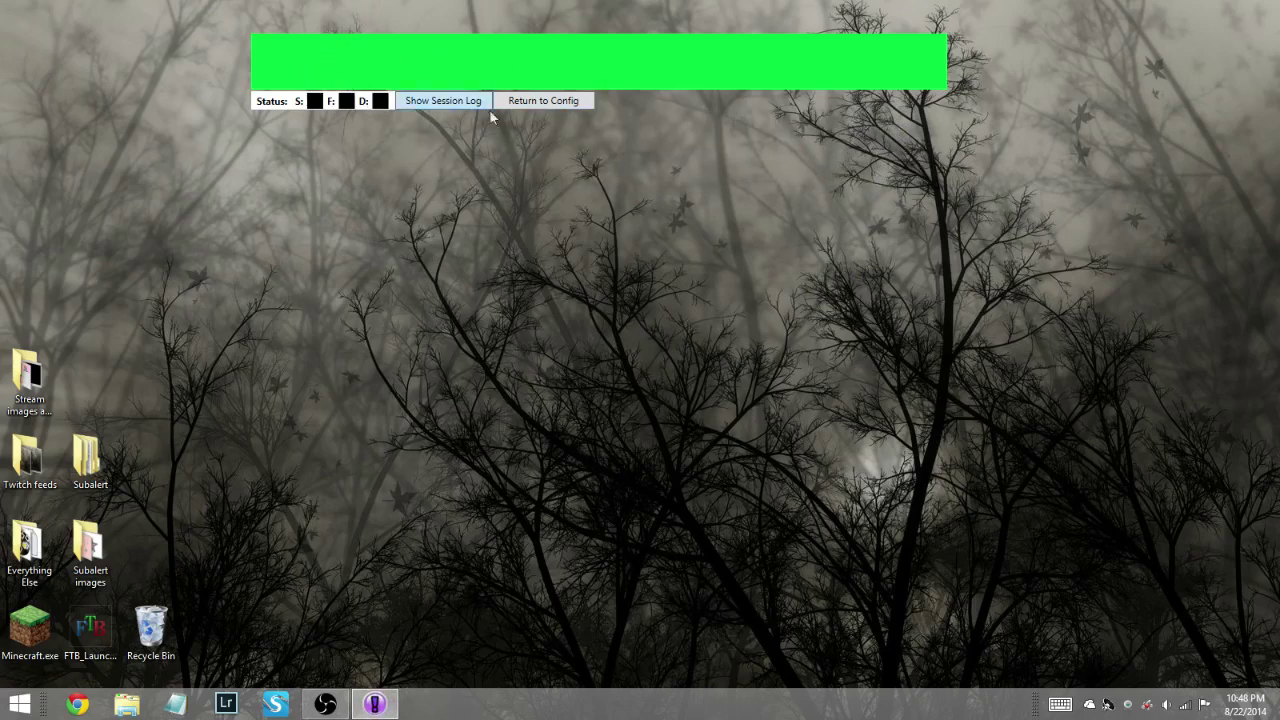
click(538, 101)
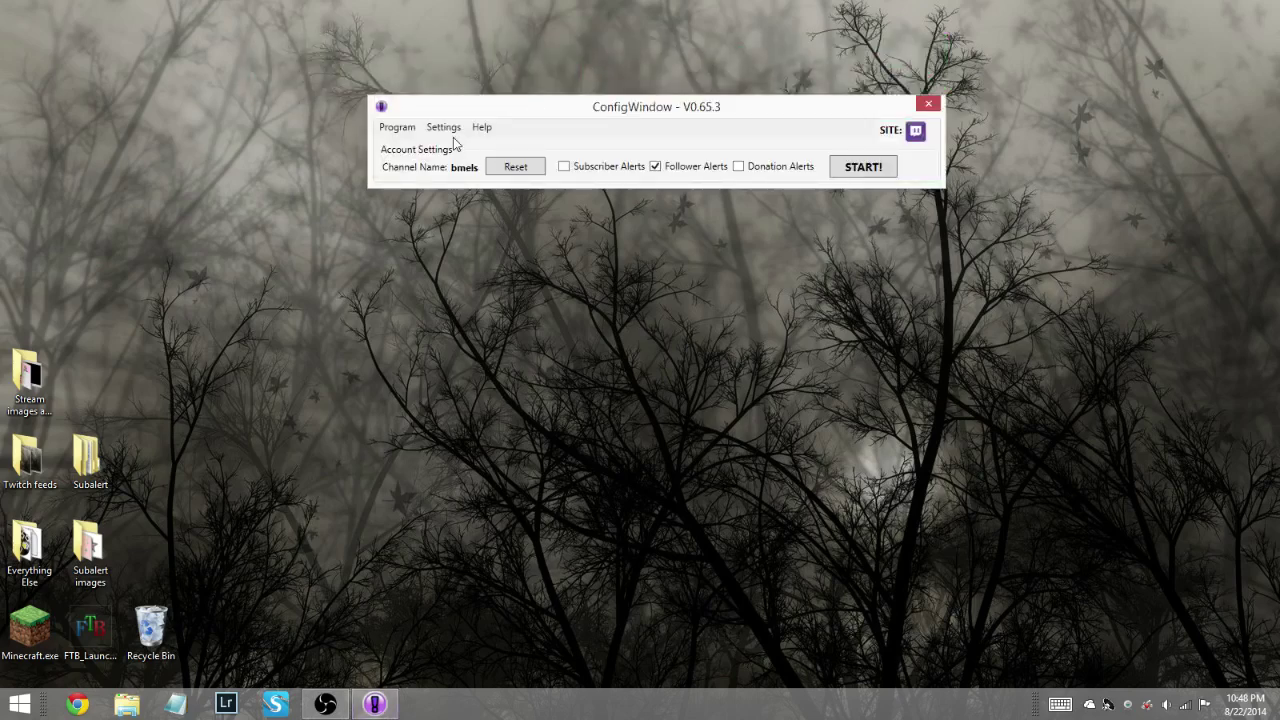
click(516, 166)
click(868, 167)
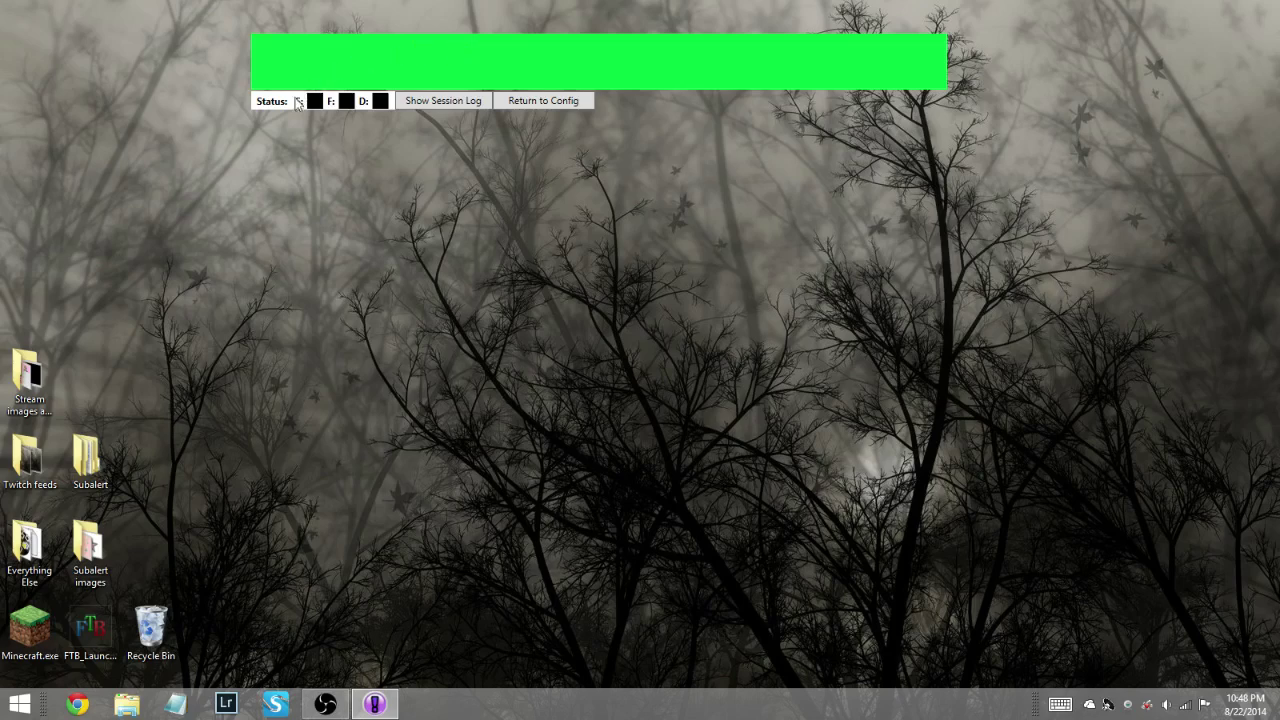
mouse_move(325, 106)
mouse_move(386, 107)
Show the session log under the alert bar and try widening, then shrinking, the window.
click(431, 105)
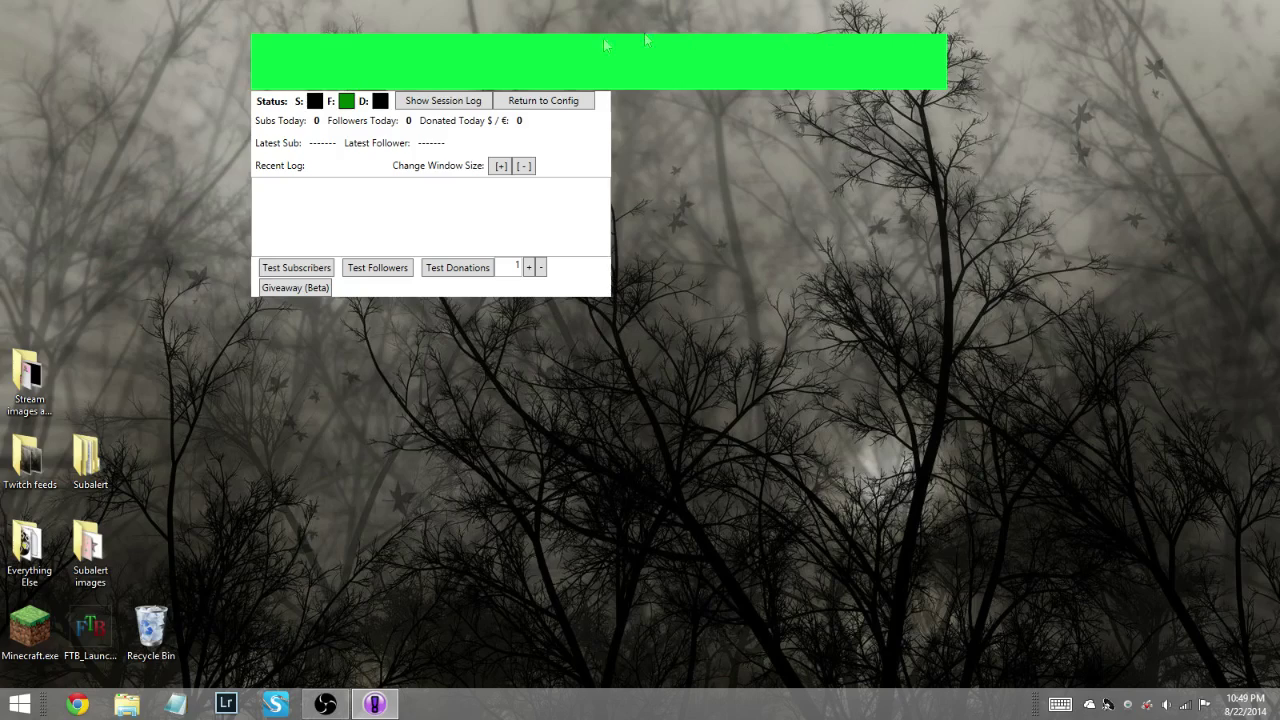
click(501, 166)
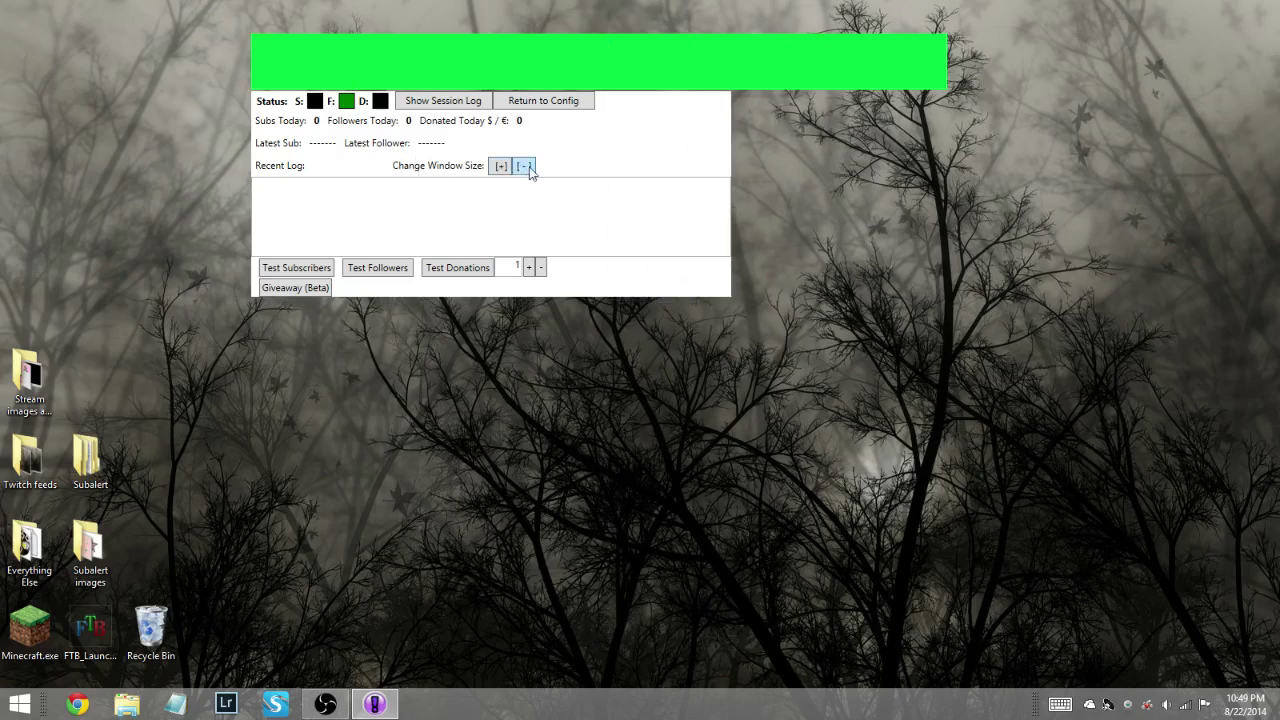
click(524, 166)
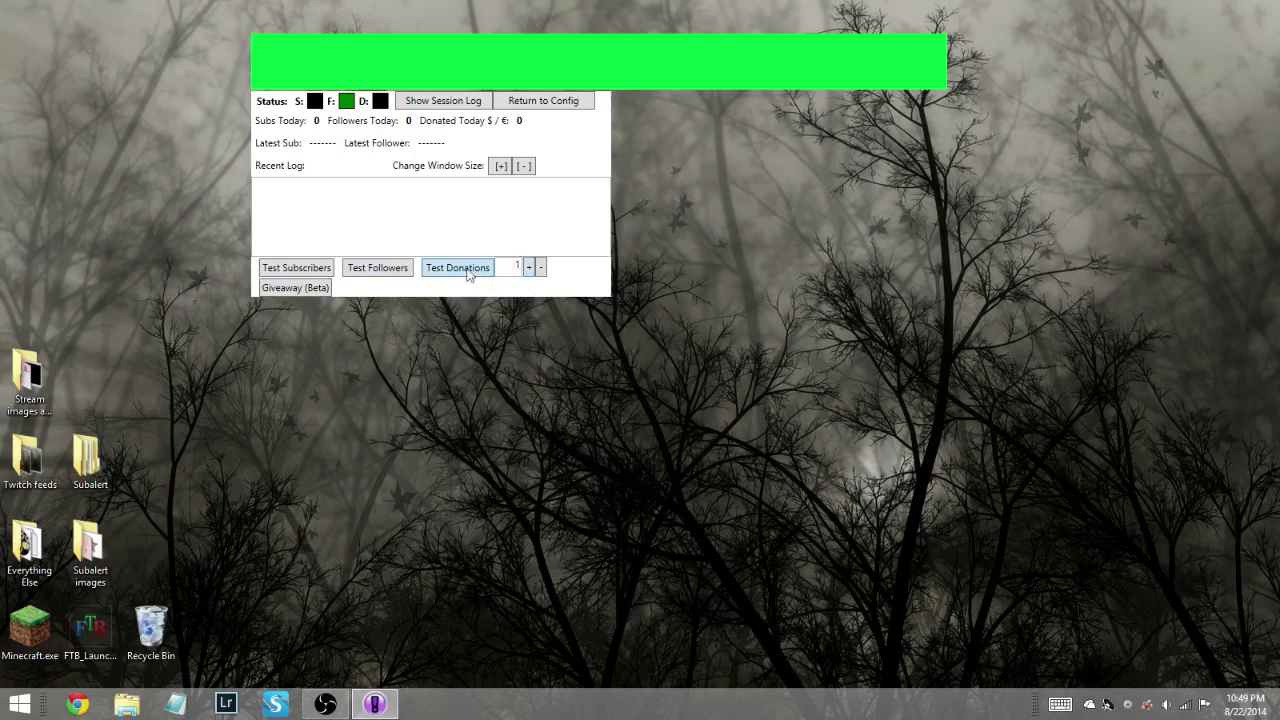
Open the ViewerSelector (BETA) giveaway window, move it aside, then close it.
click(296, 288)
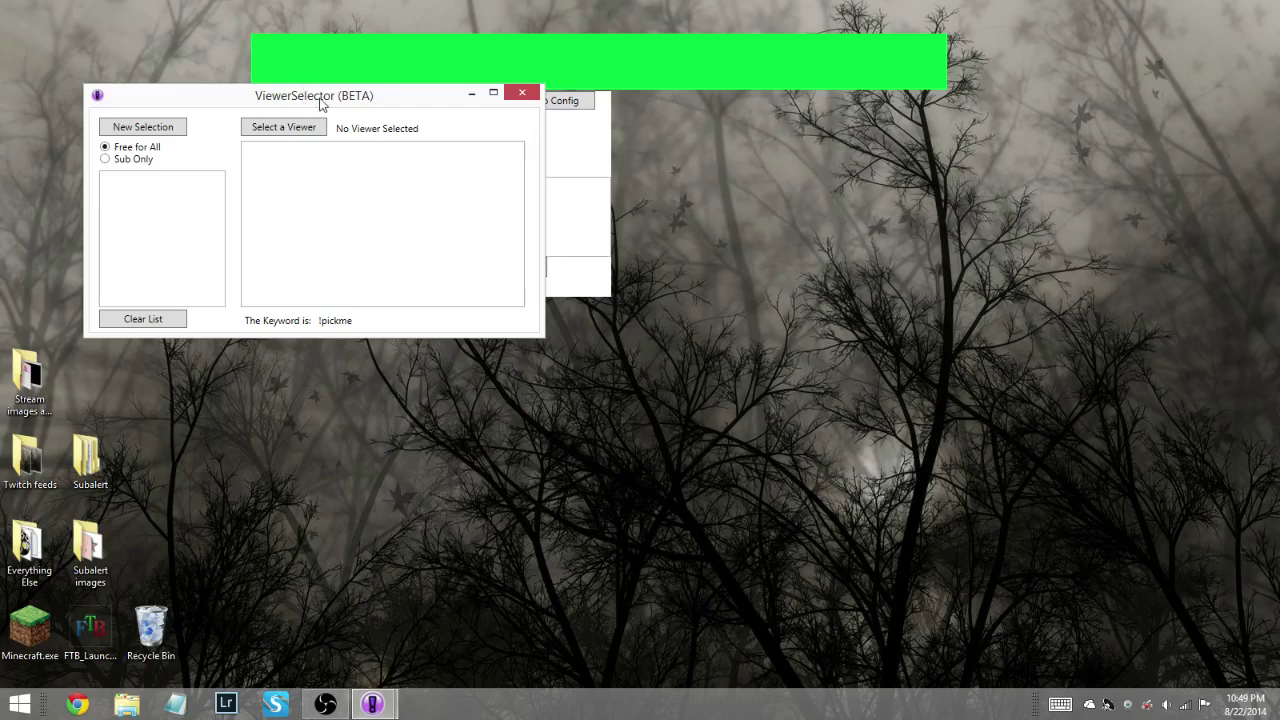
drag(317, 101, 501, 67)
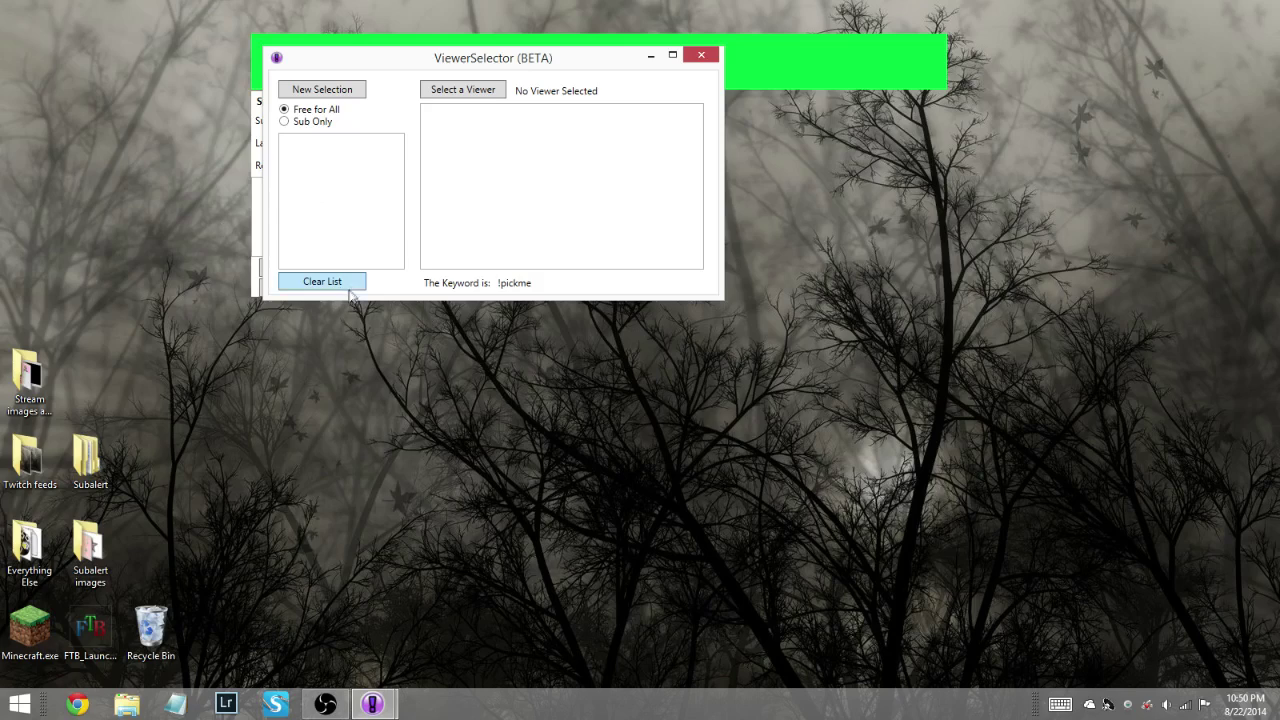
click(706, 61)
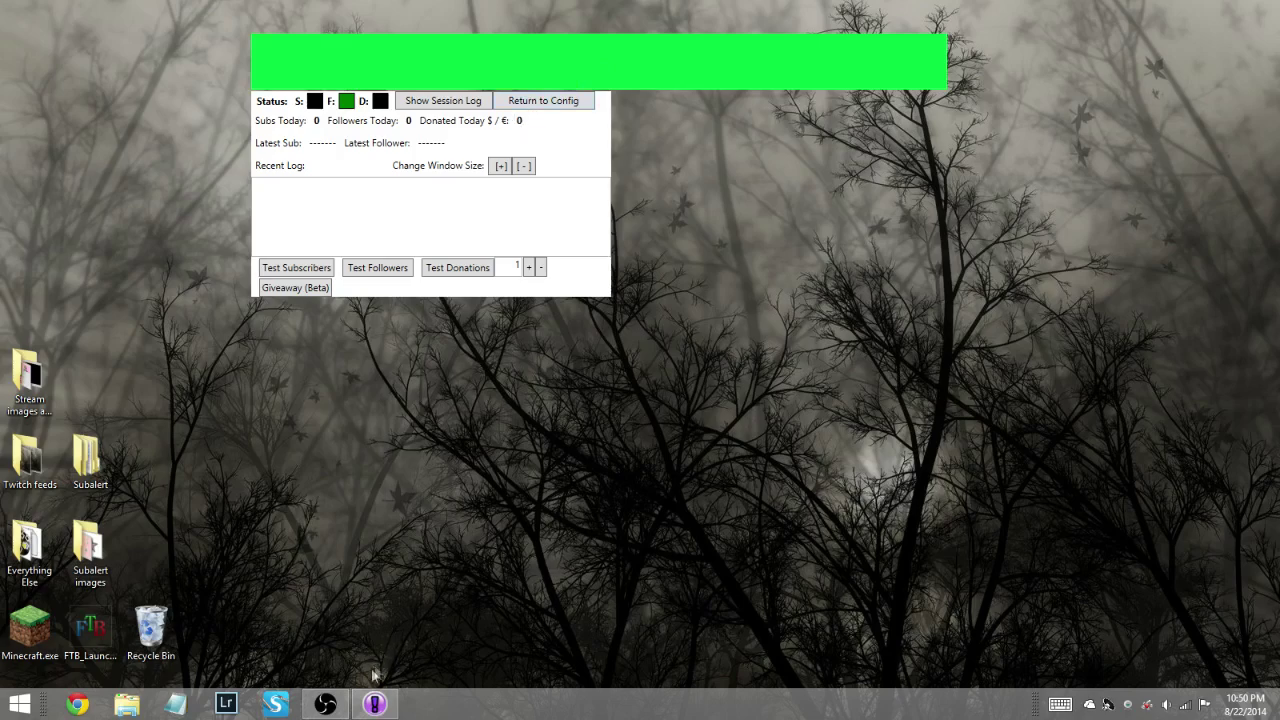
mouse_move(388, 712)
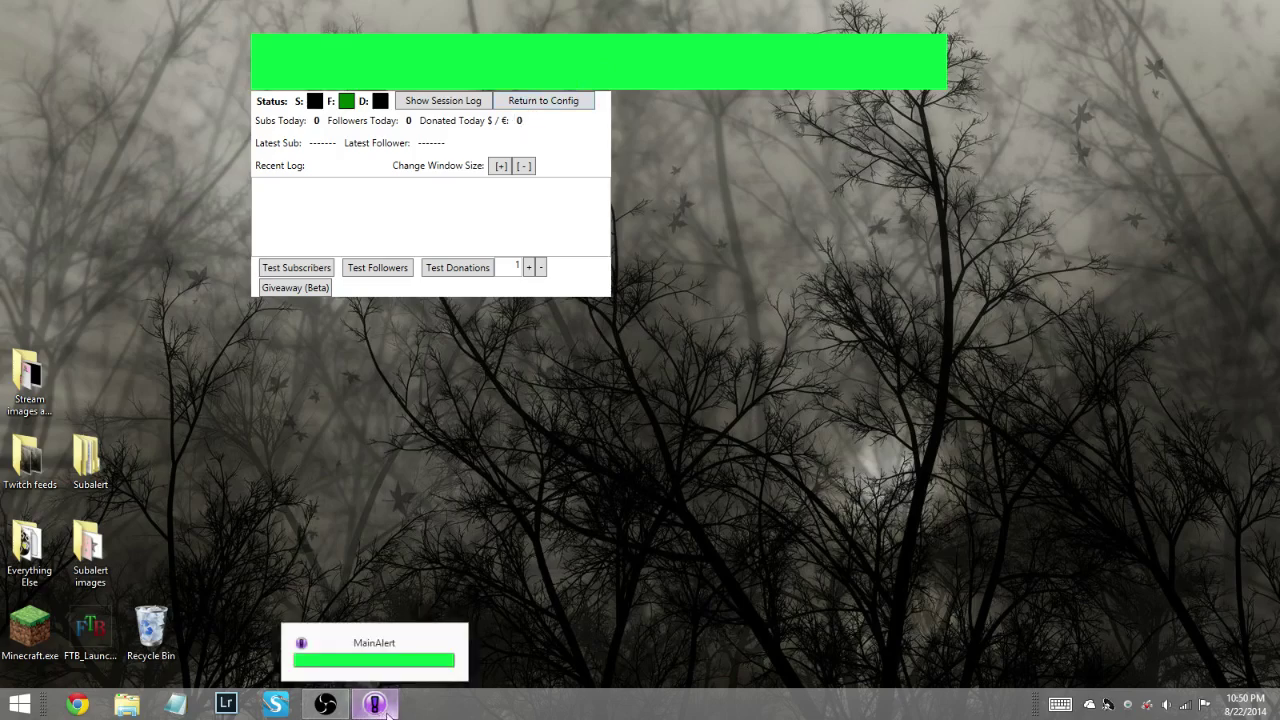
Restore OBS with the Subalert scene and move its window toward the left.
click(325, 705)
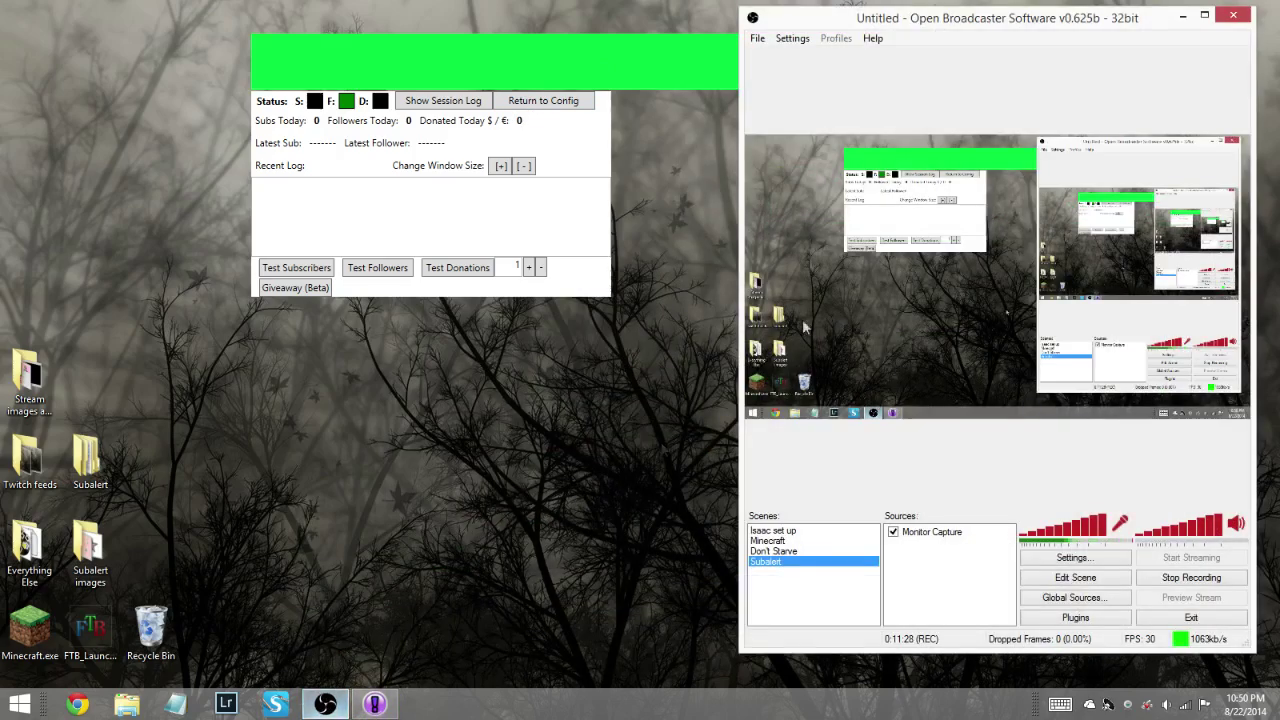
drag(875, 22, 360, 21)
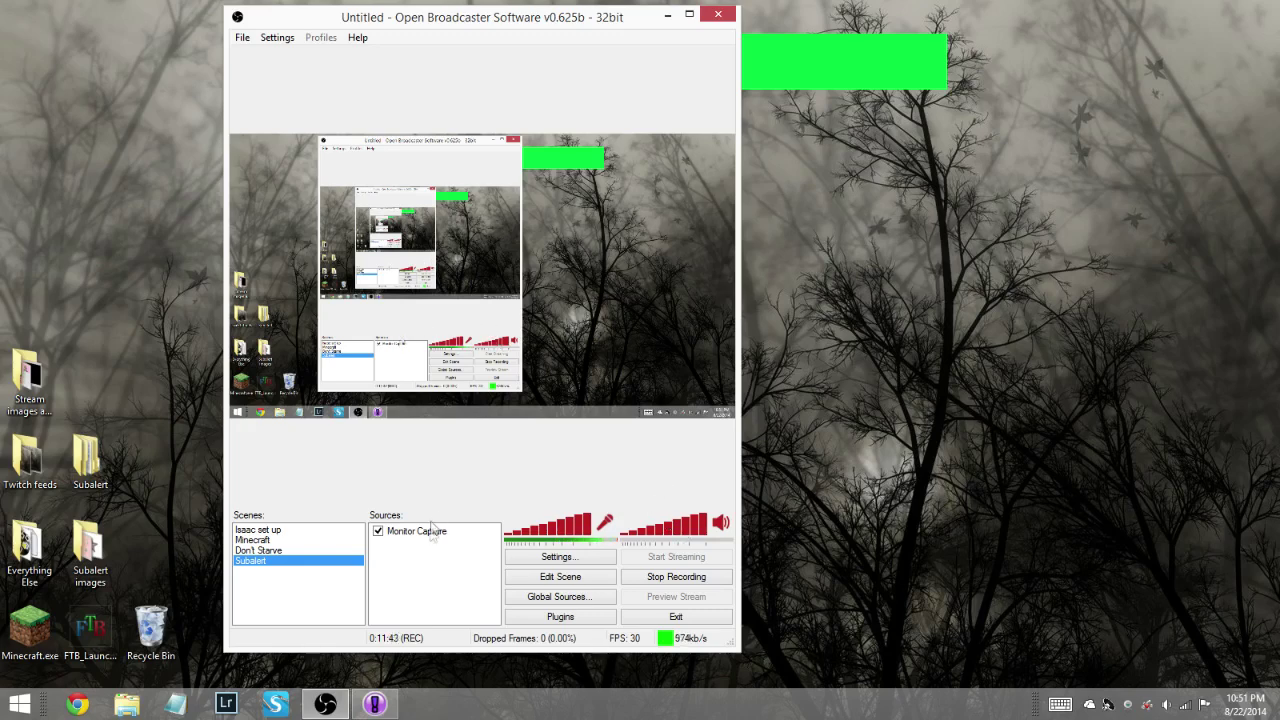
Add a Window Capture source named 'Subalert' that captures the MainAlert window.
right_click(432, 562)
mouse_move(476, 576)
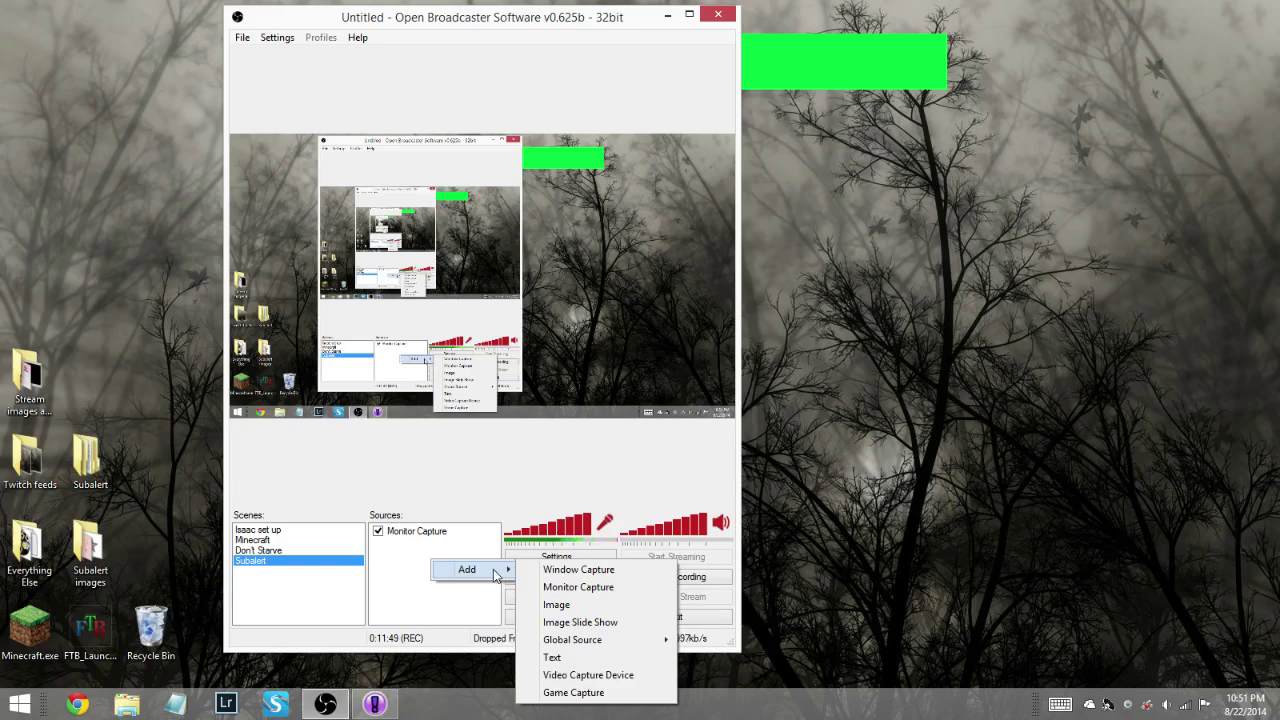
click(557, 571)
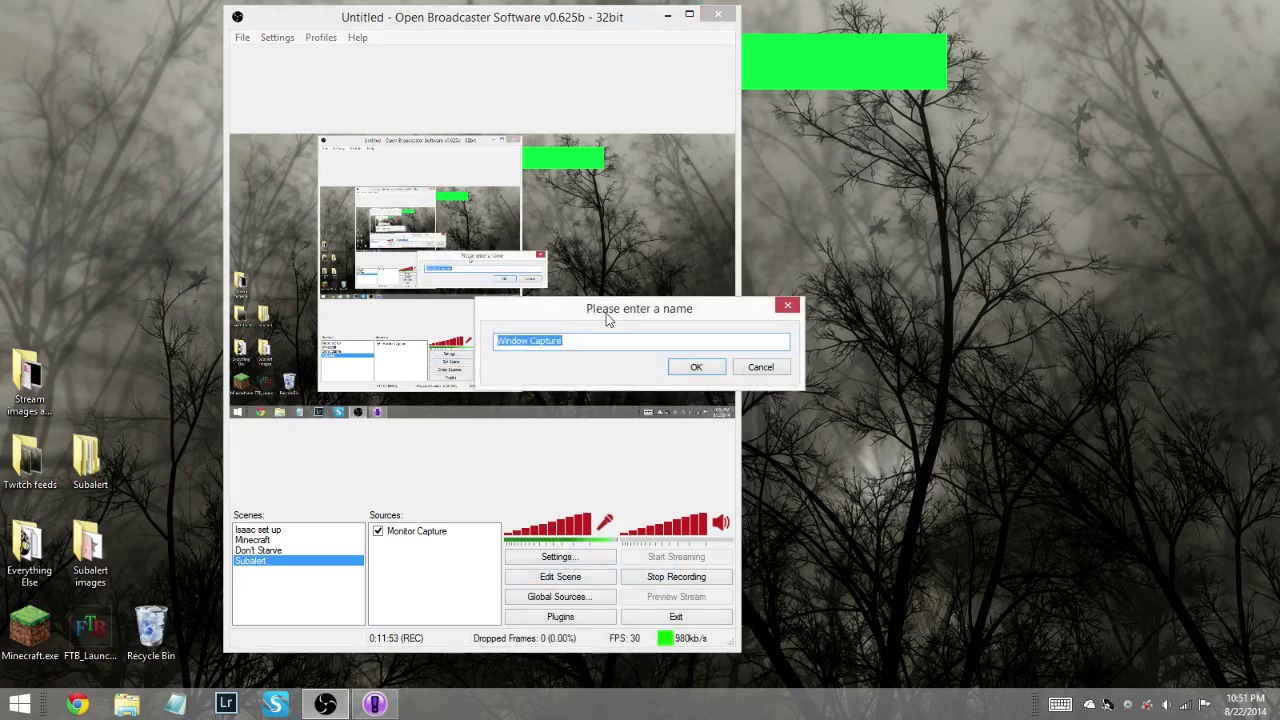
drag(606, 313, 529, 222)
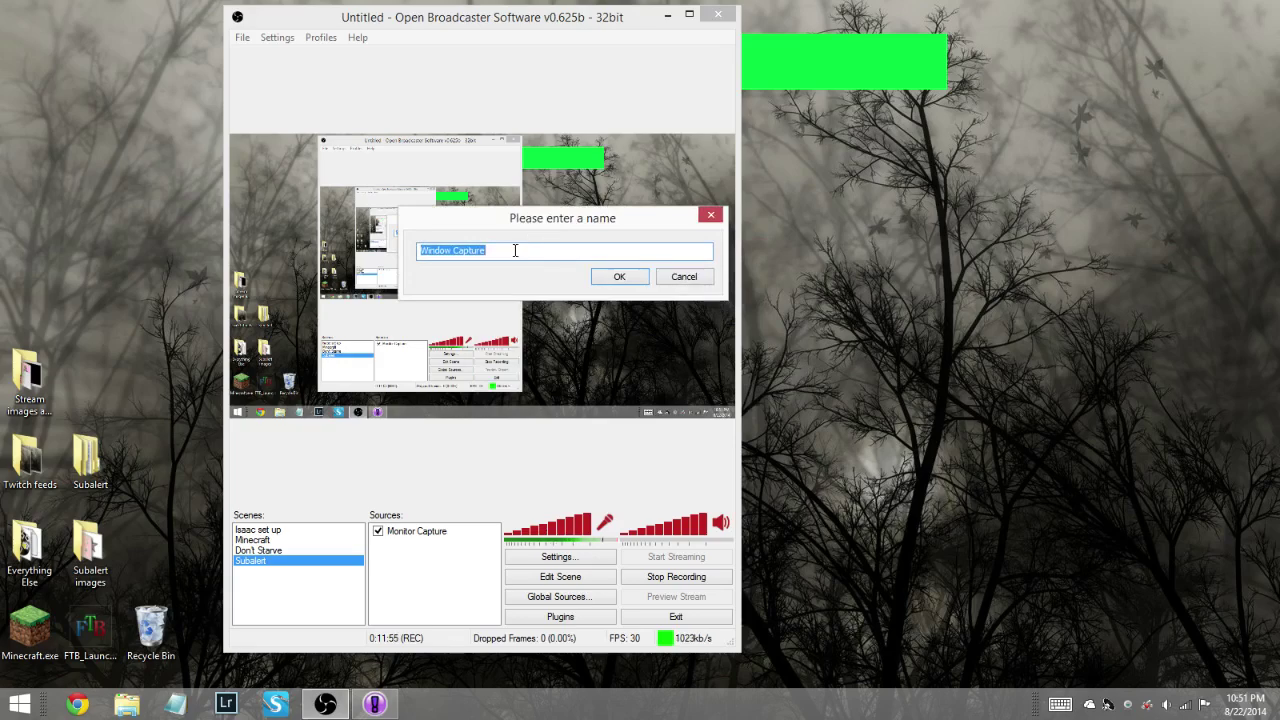
text(Subalert)
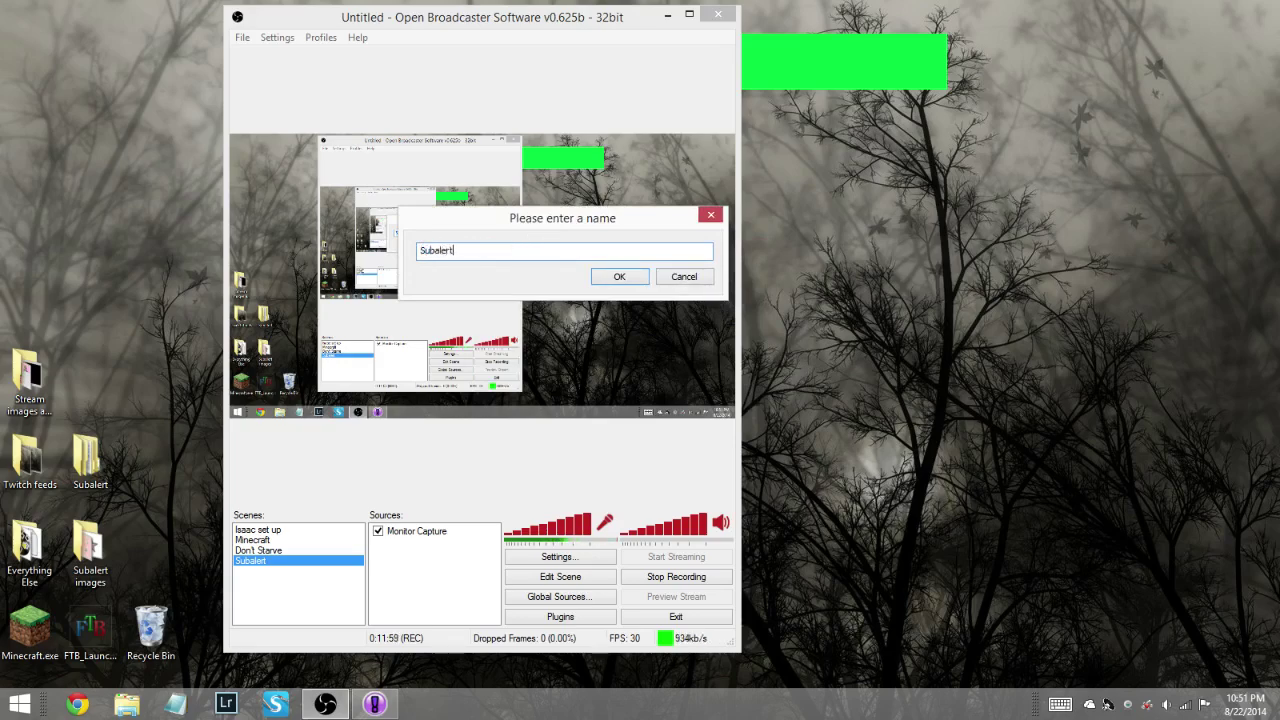
key(Return)
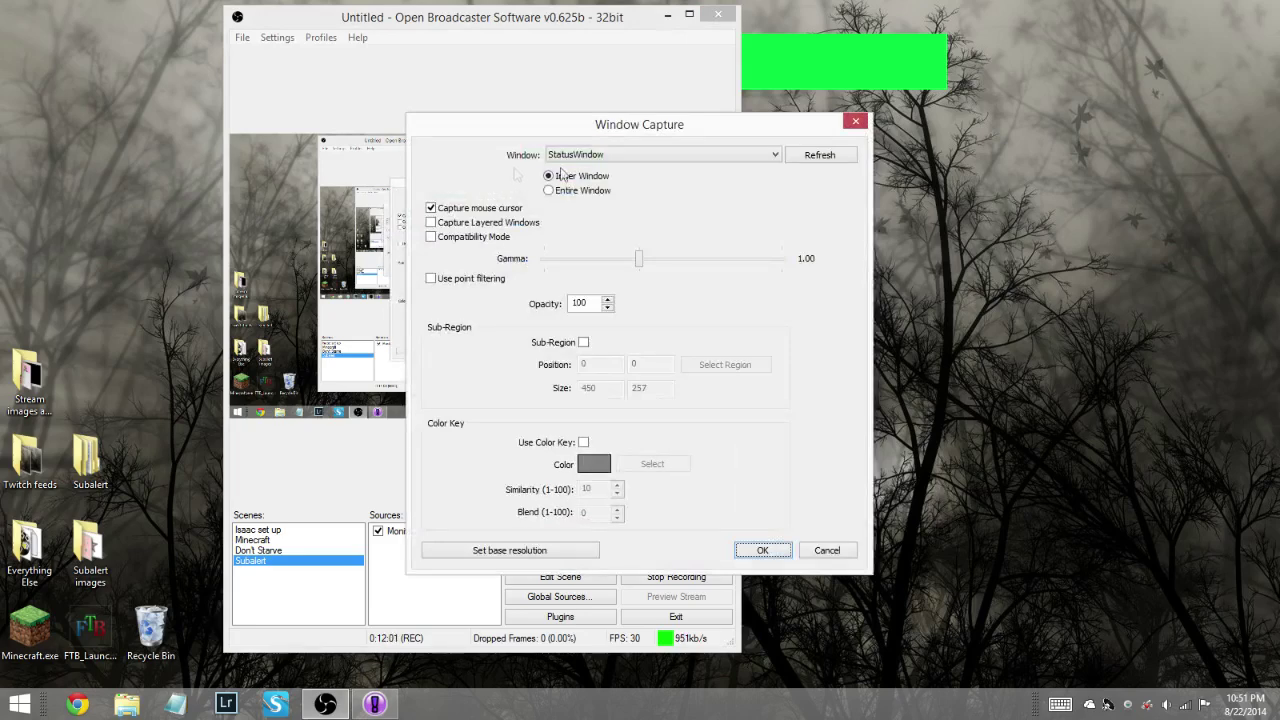
click(780, 154)
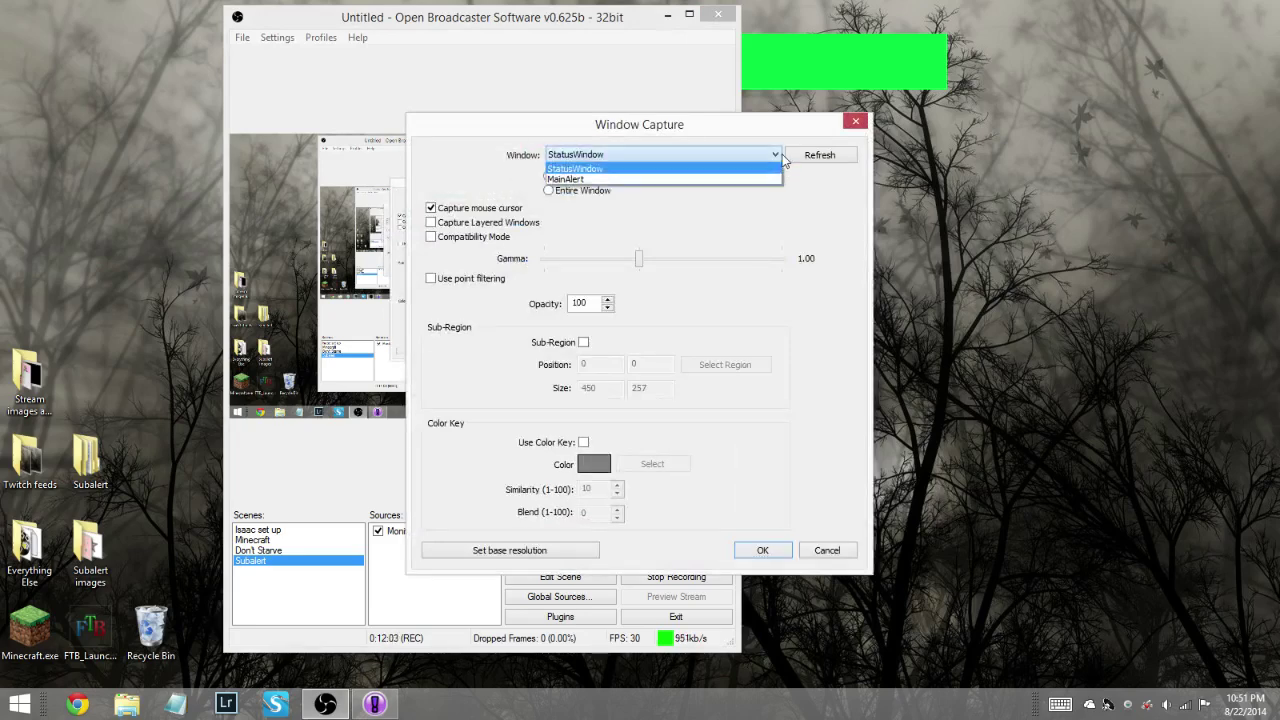
click(724, 180)
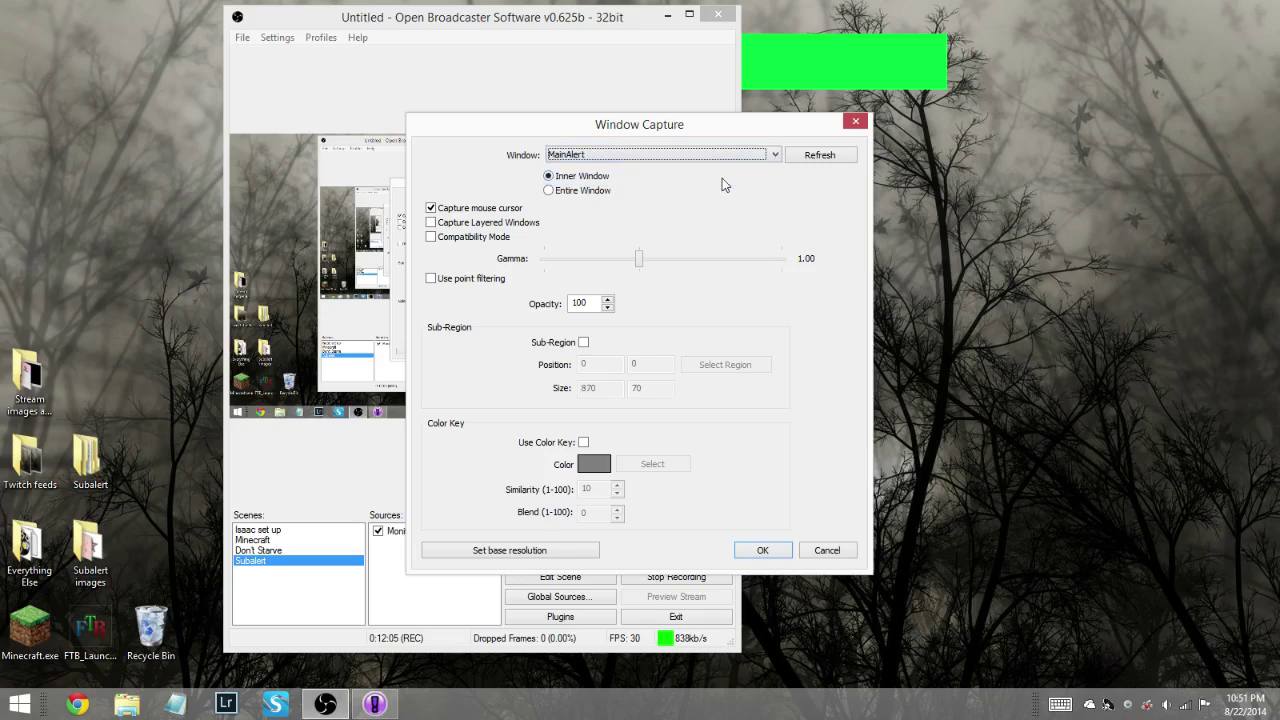
click(764, 549)
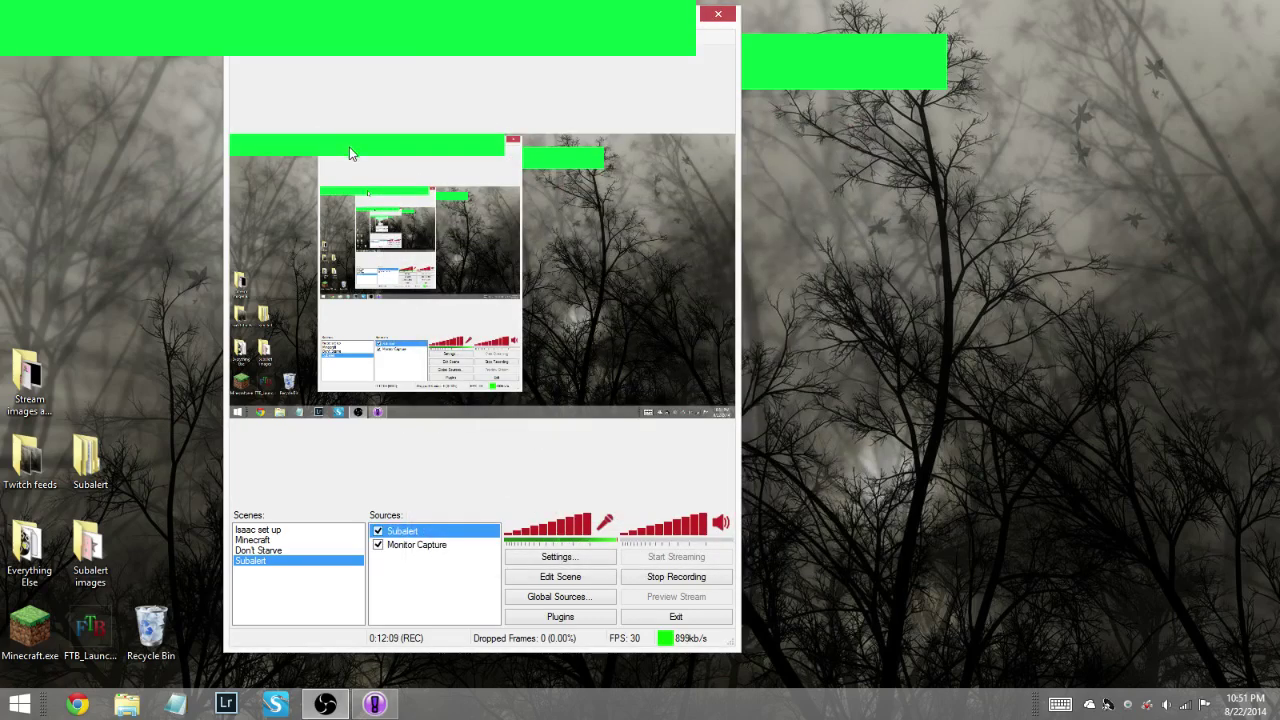
Turn on scene editing and drag the Subalert bar into place along the top of the preview.
click(545, 581)
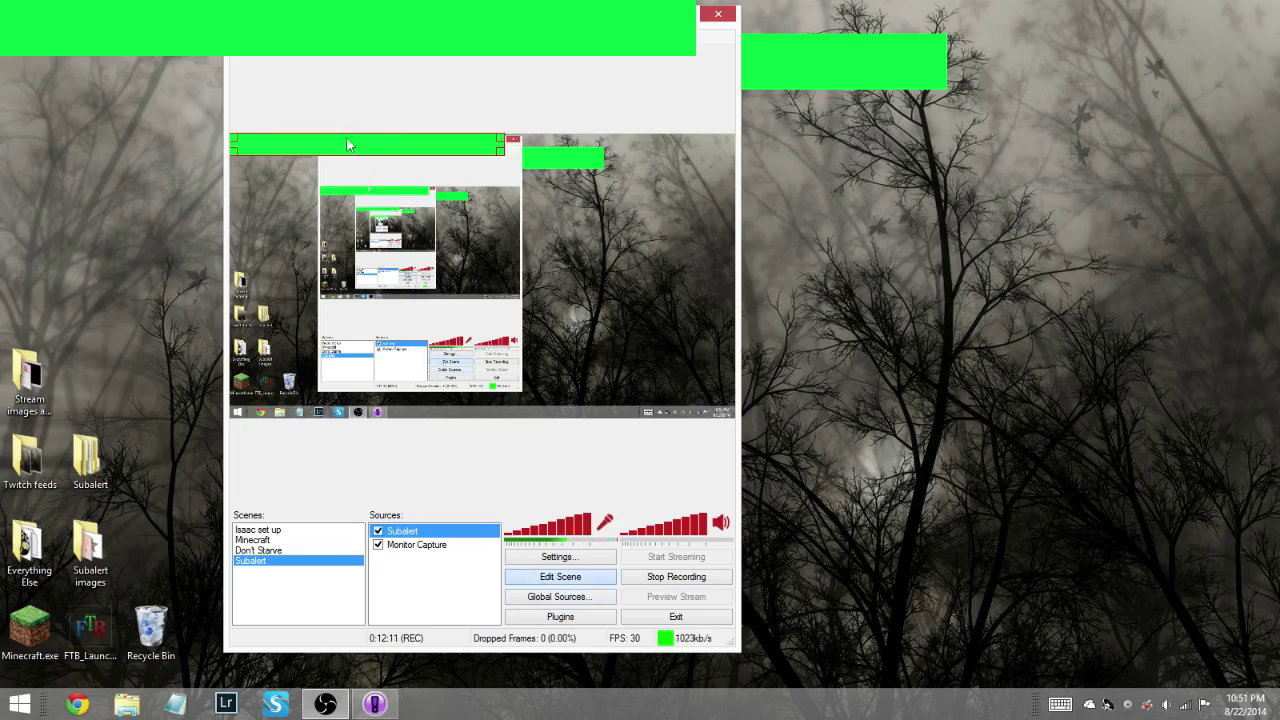
drag(337, 149, 455, 153)
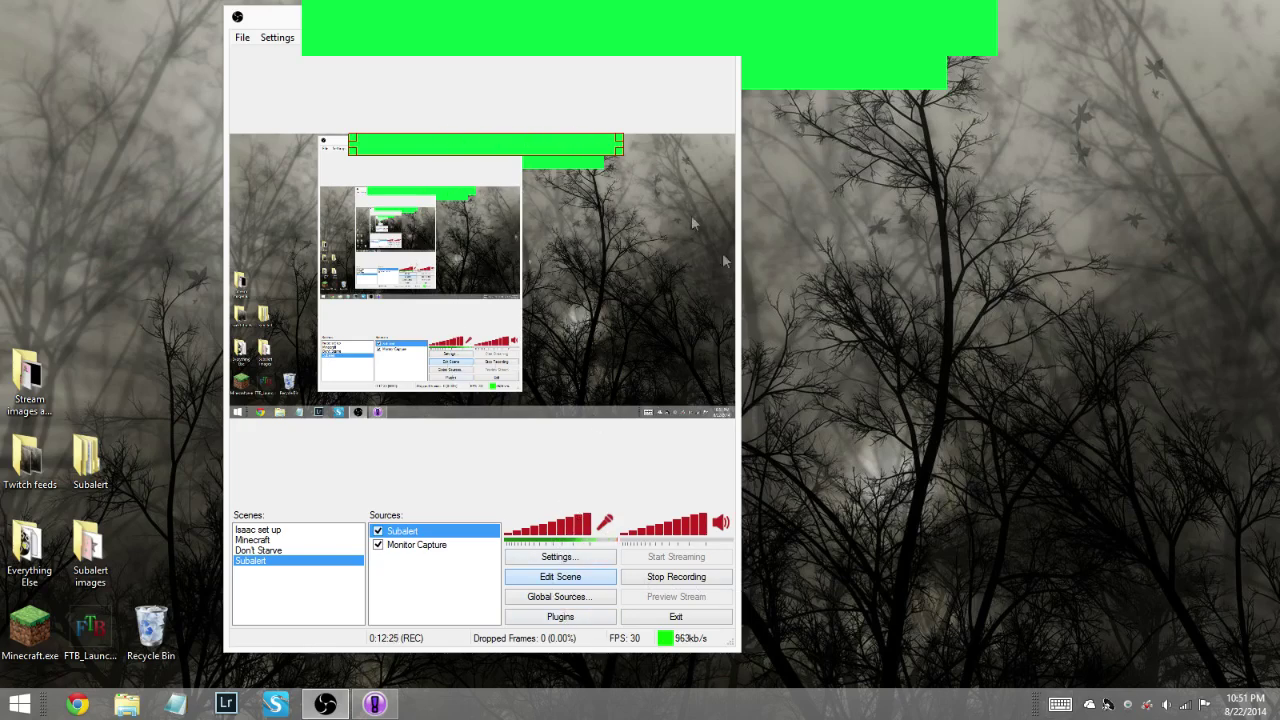
drag(559, 147, 552, 150)
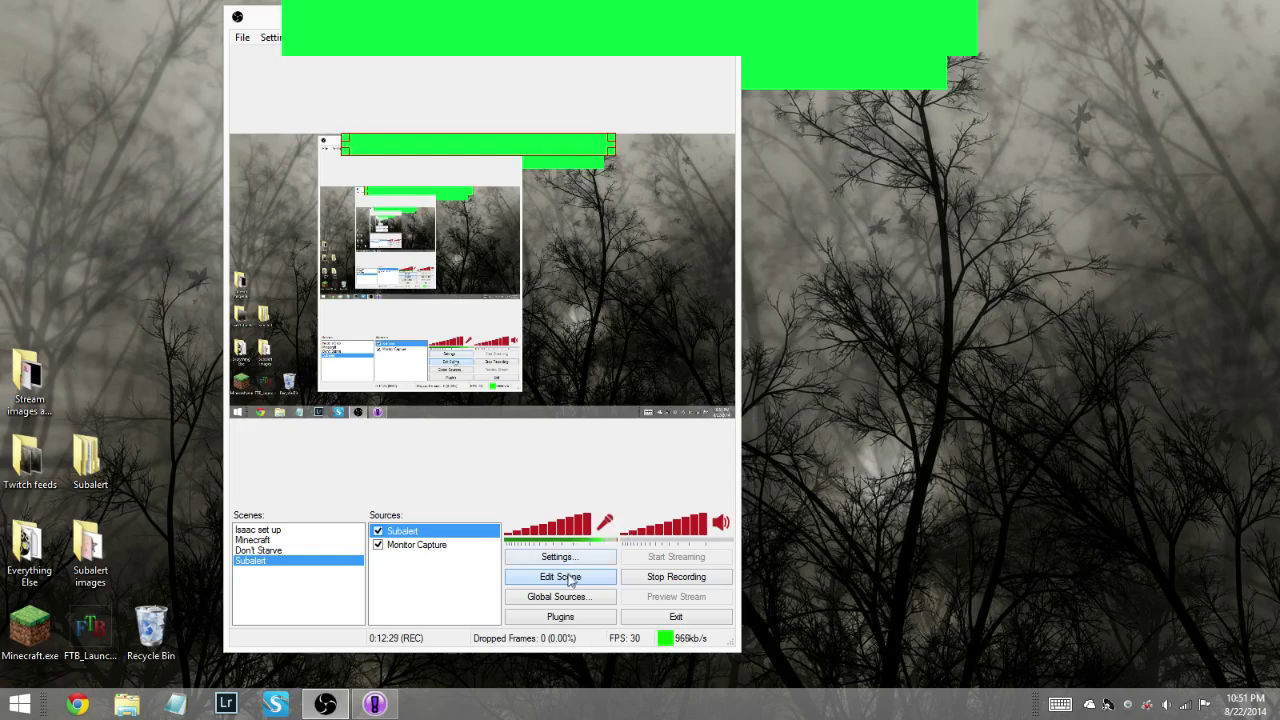
right_click(434, 537)
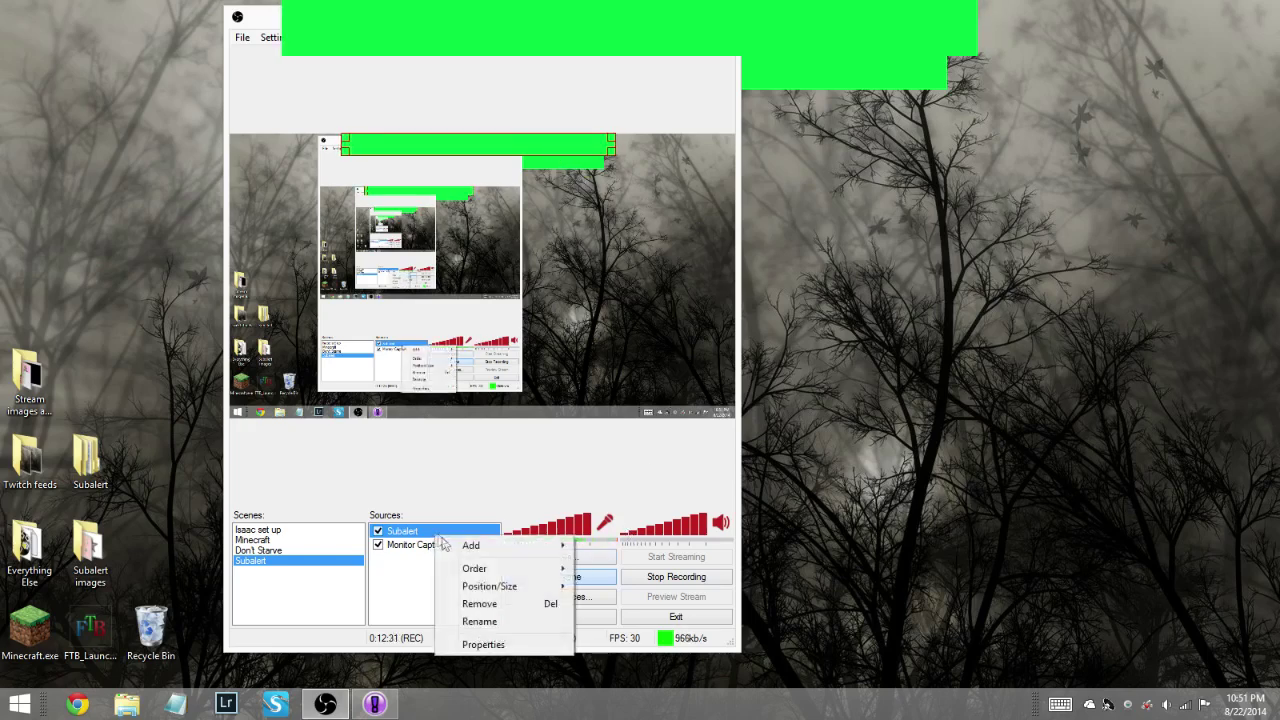
Enable Color Key on the Subalert capture, using the alert bar's green as the key colour.
click(483, 644)
drag(636, 128, 797, 54)
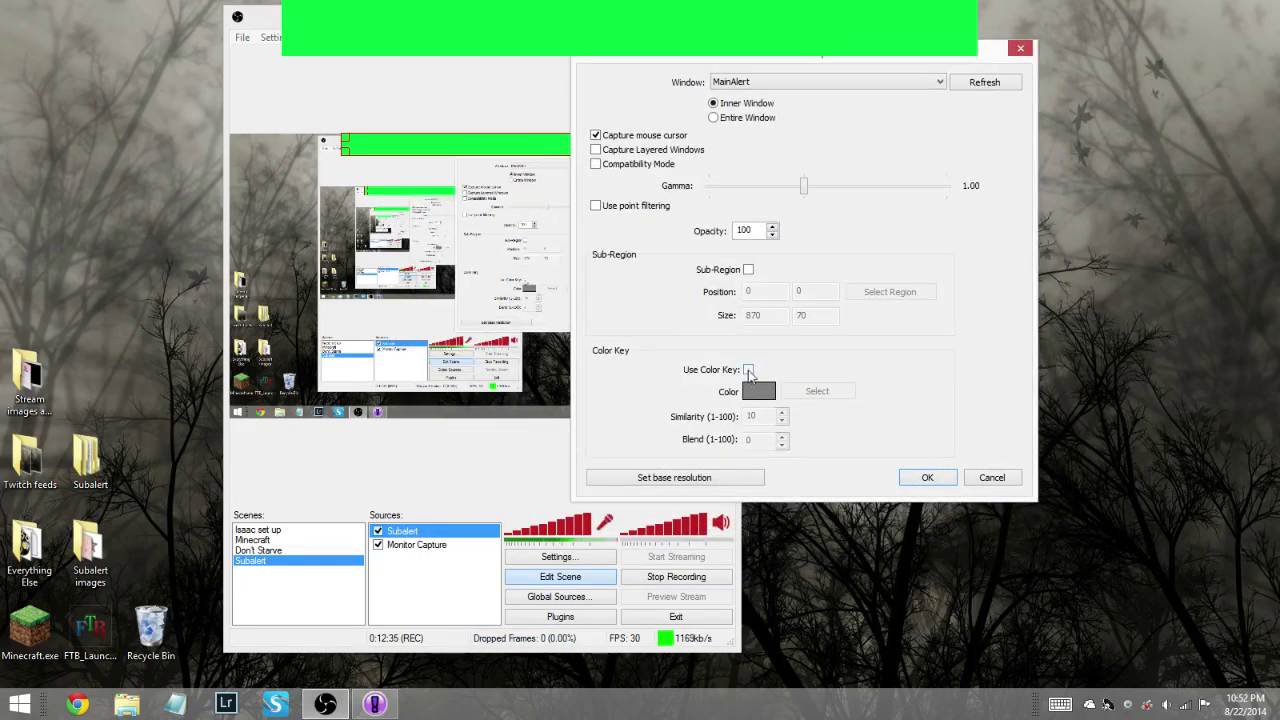
click(749, 370)
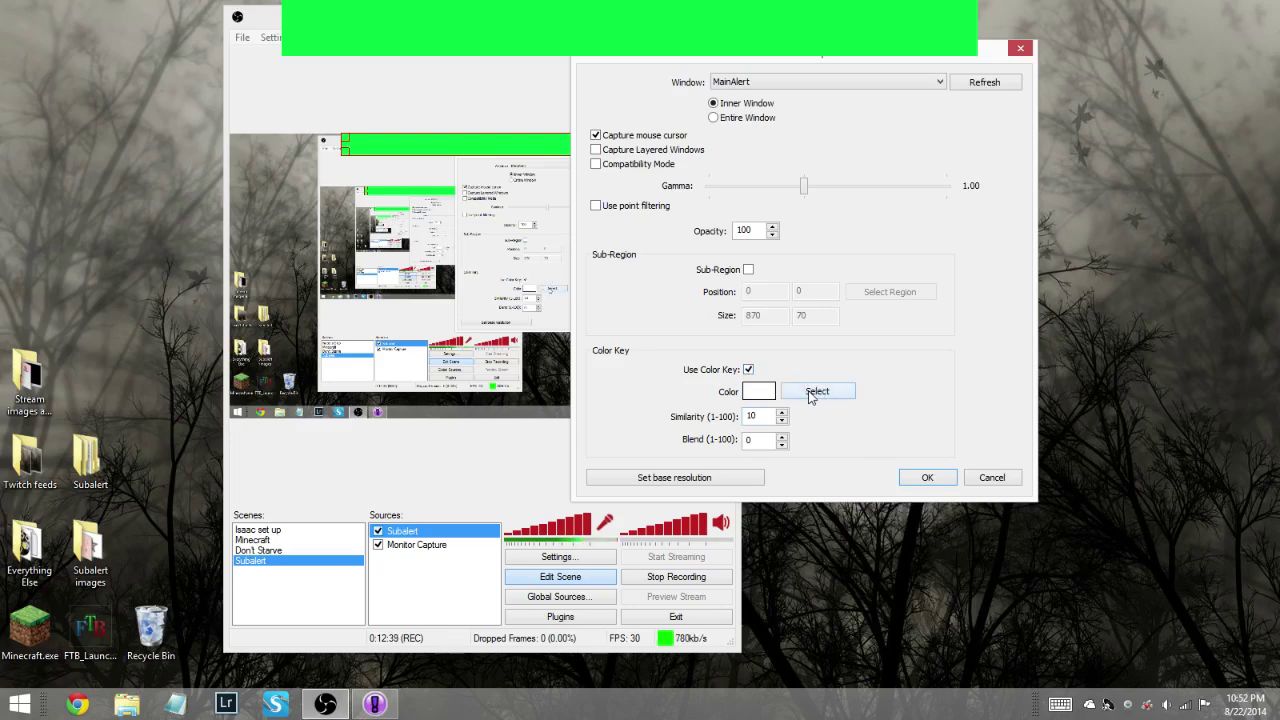
click(815, 391)
click(436, 145)
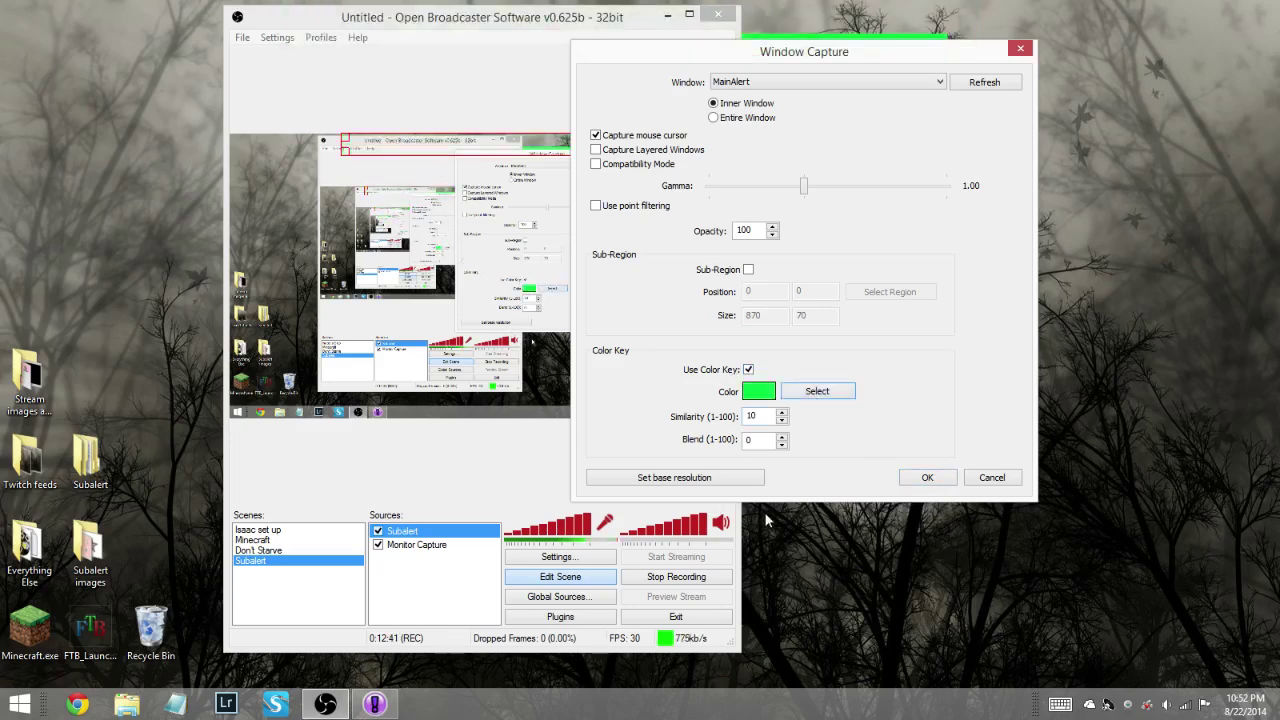
click(920, 477)
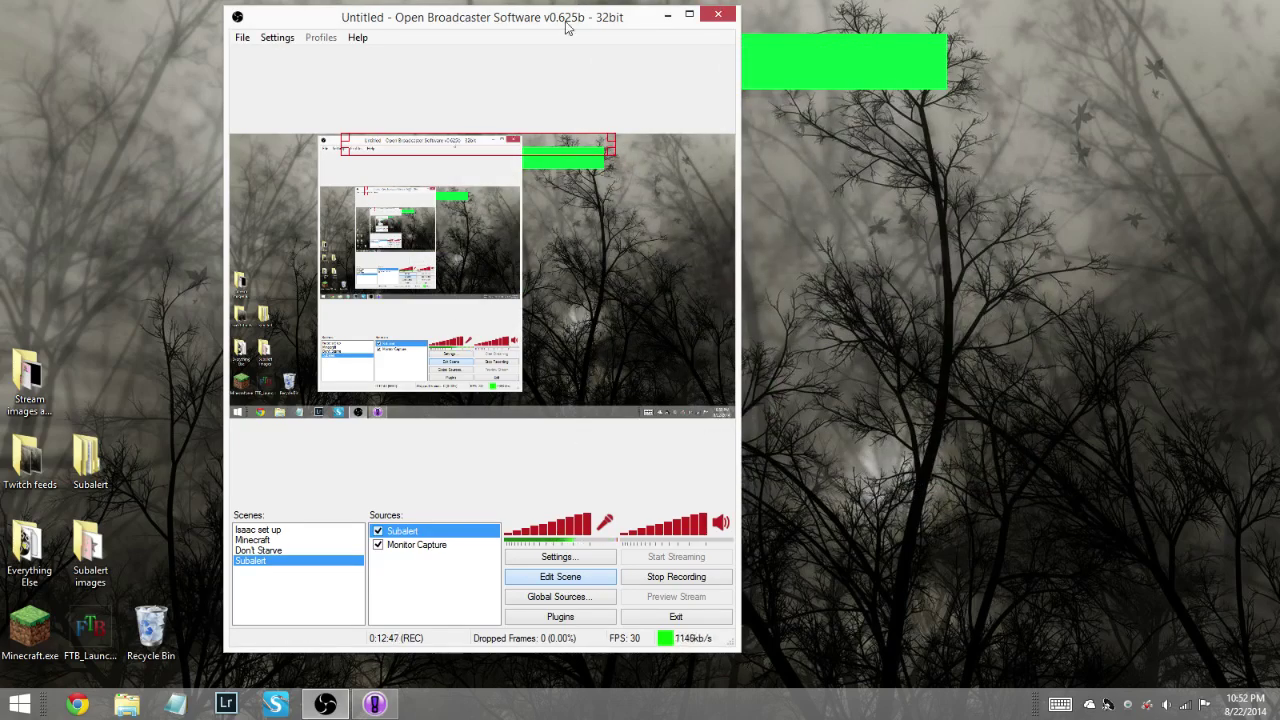
drag(565, 27, 968, 32)
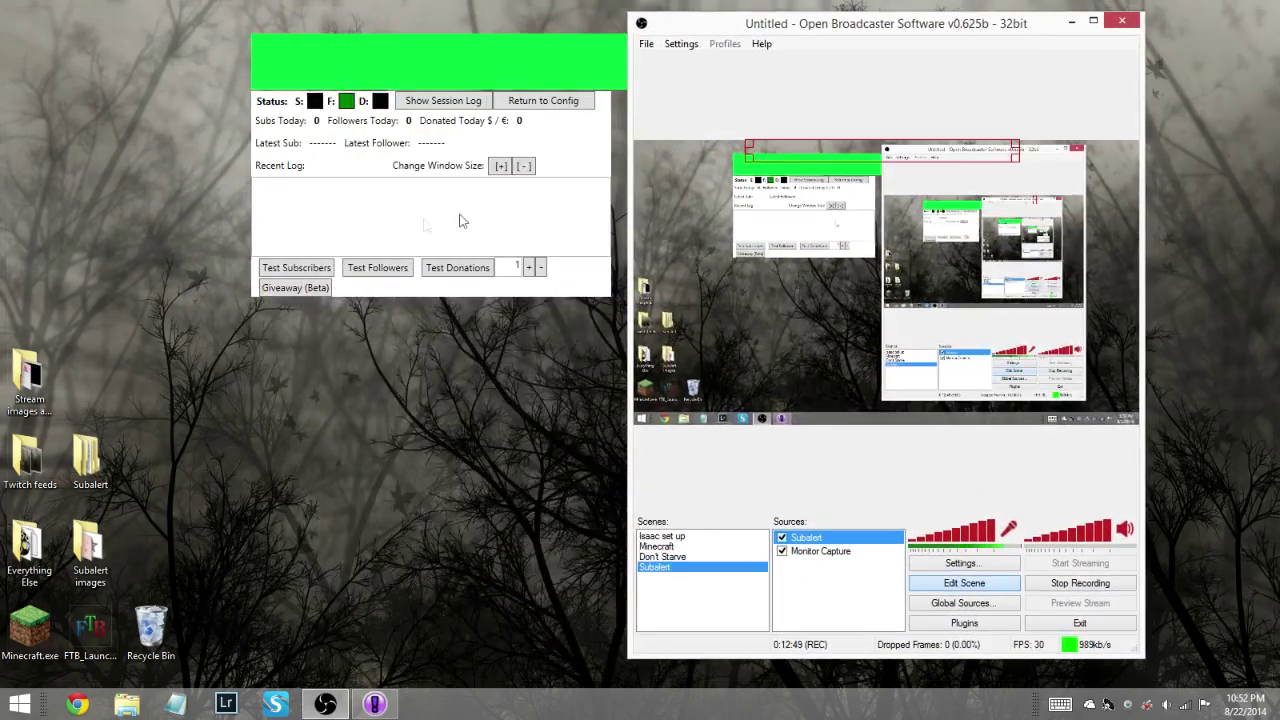
Fire a test follower alert and nudge the keyed Subalert source right and up in the preview.
click(375, 268)
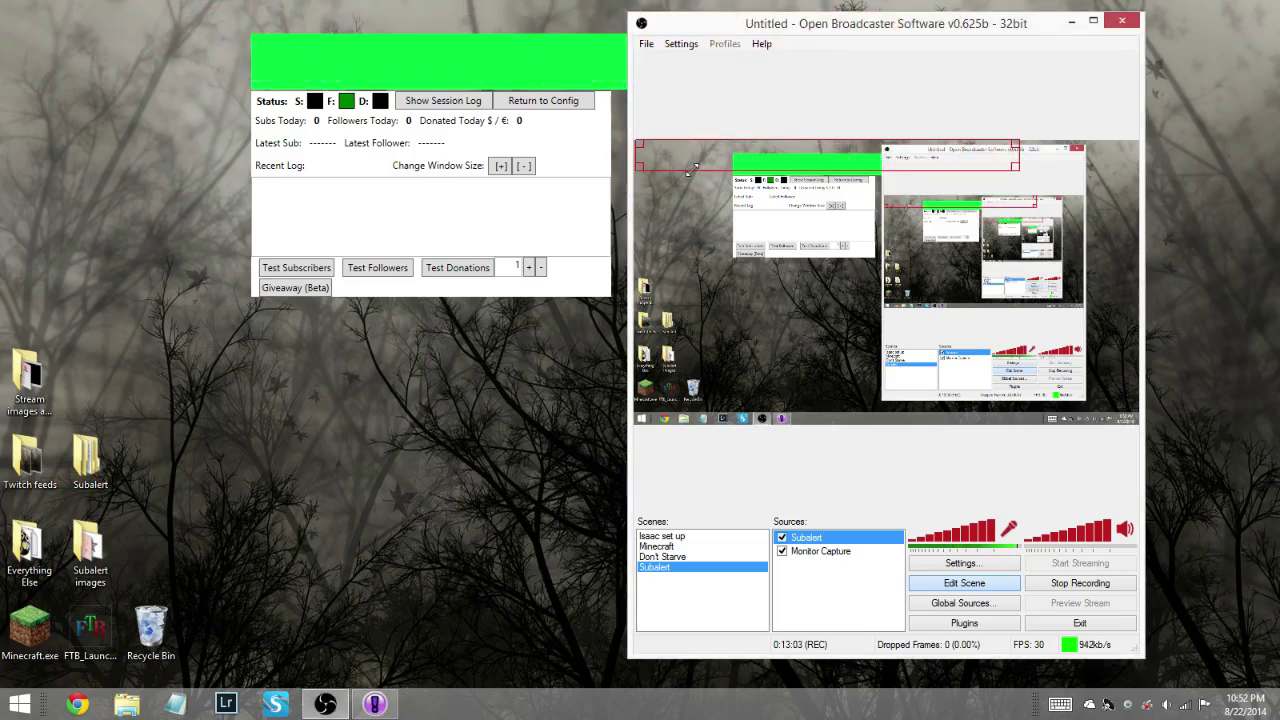
drag(722, 165, 777, 151)
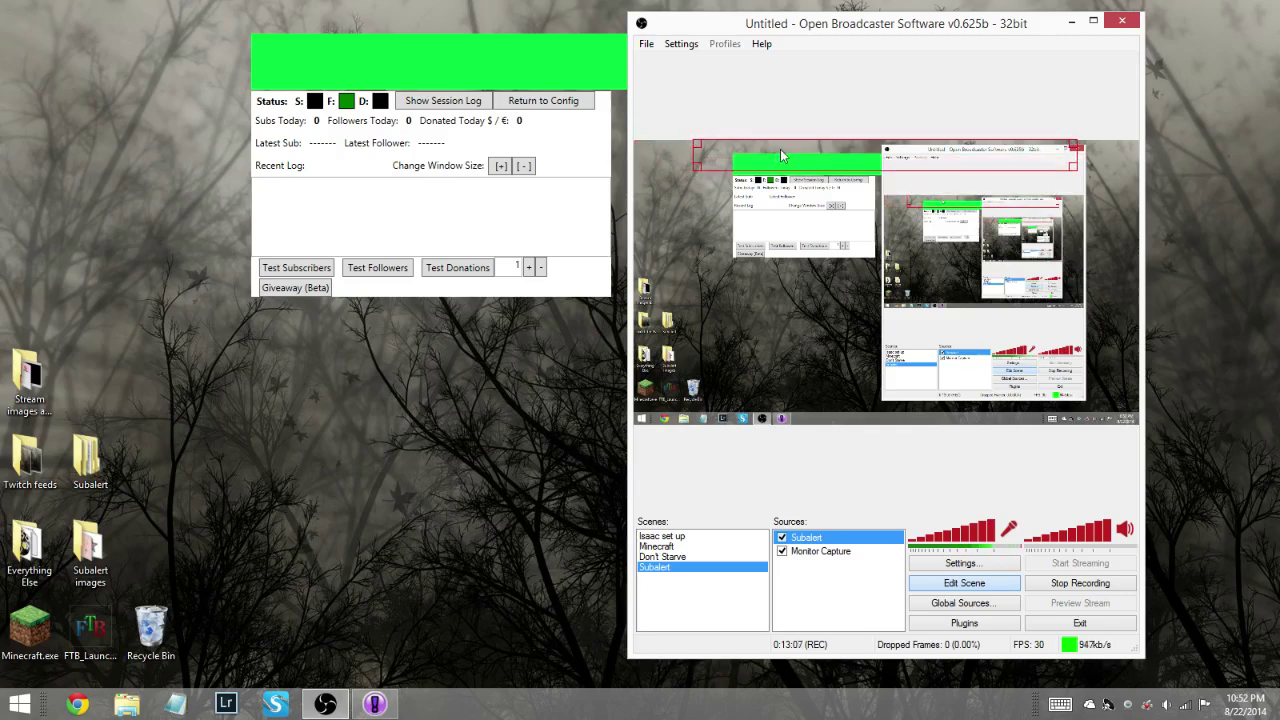
click(313, 272)
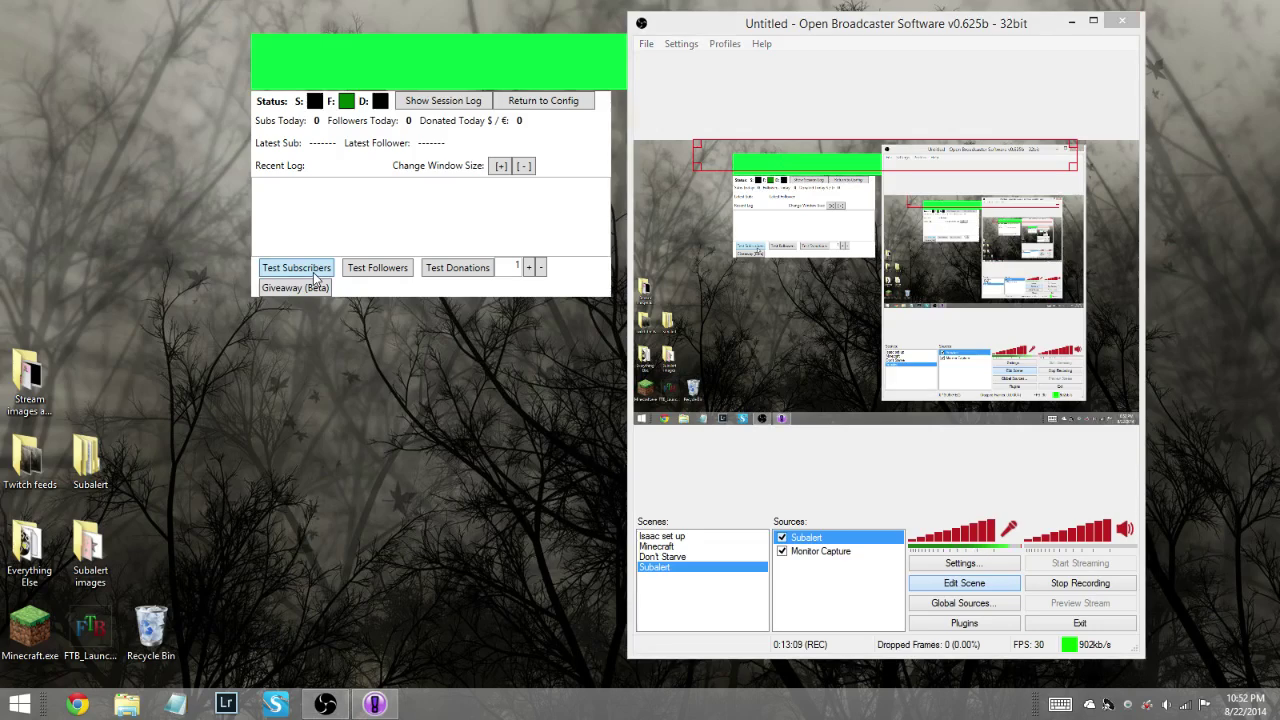
Fire a test donation alert and a test follower alert, checking both appear chroma-keyed in OBS.
click(443, 273)
click(380, 270)
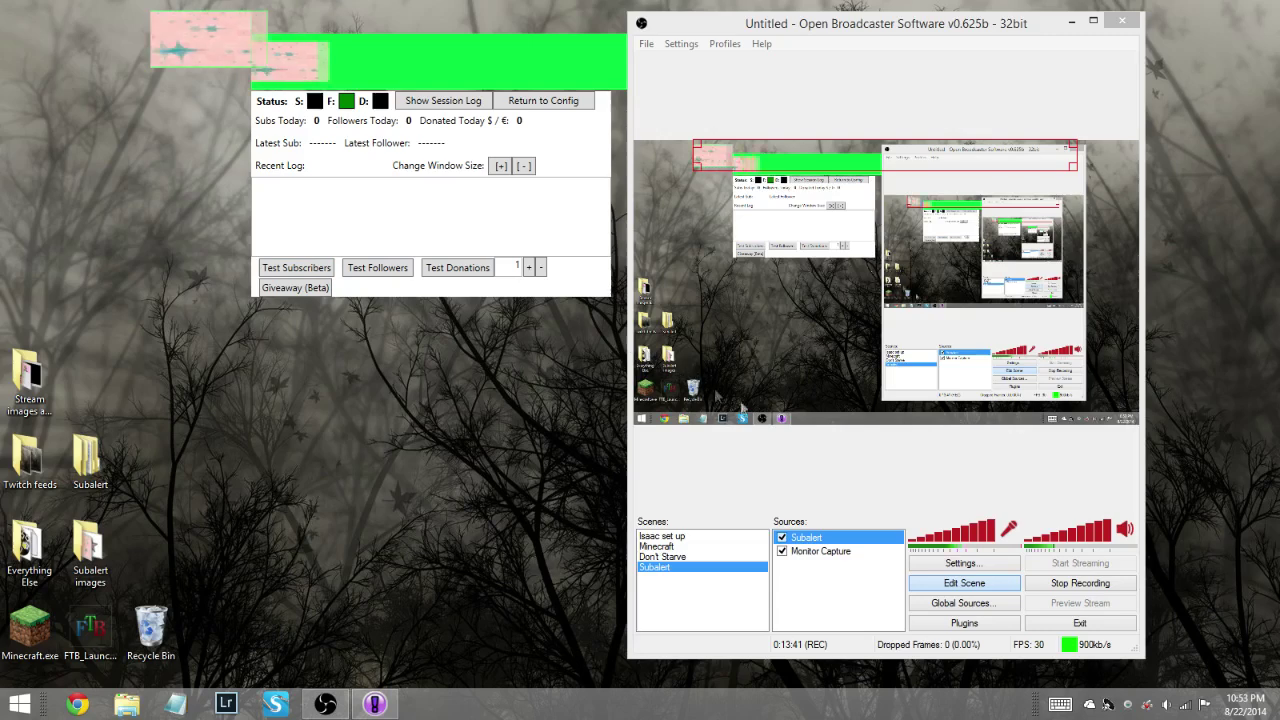